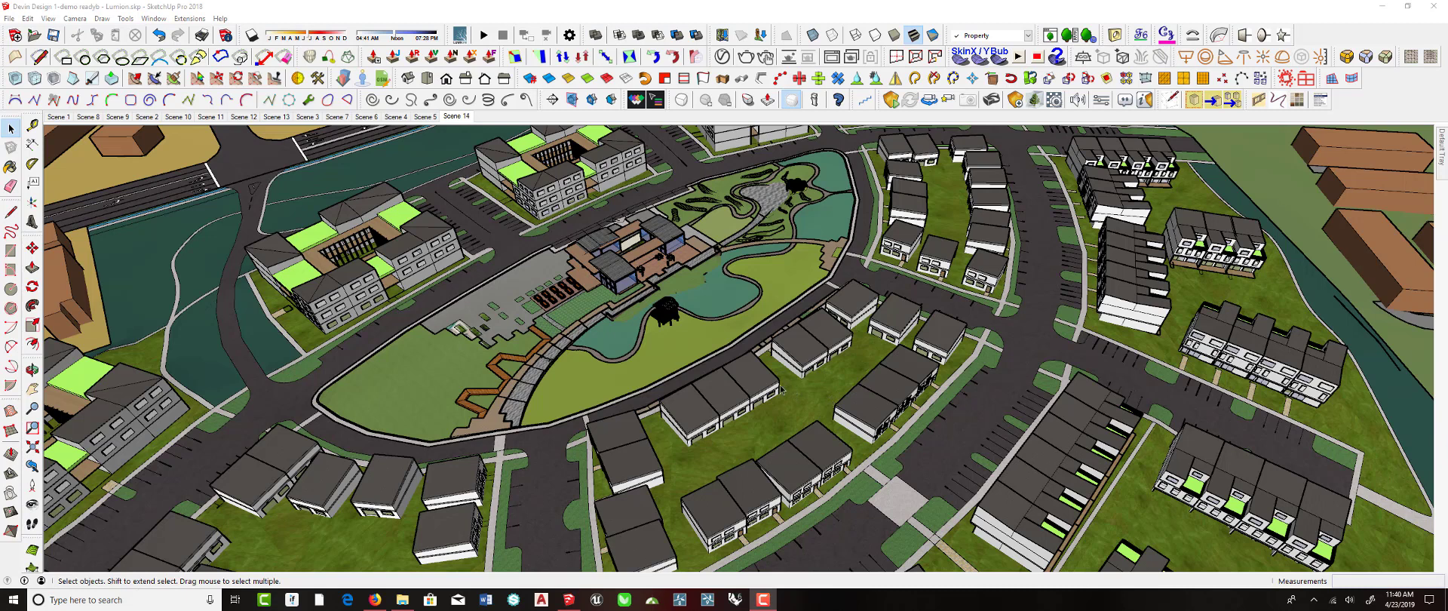
- Orbit and zoom to a low, close view of the central oval park and select its group
middle_drag(515, 365, 573, 321)
scroll(553, 433, down, 5)
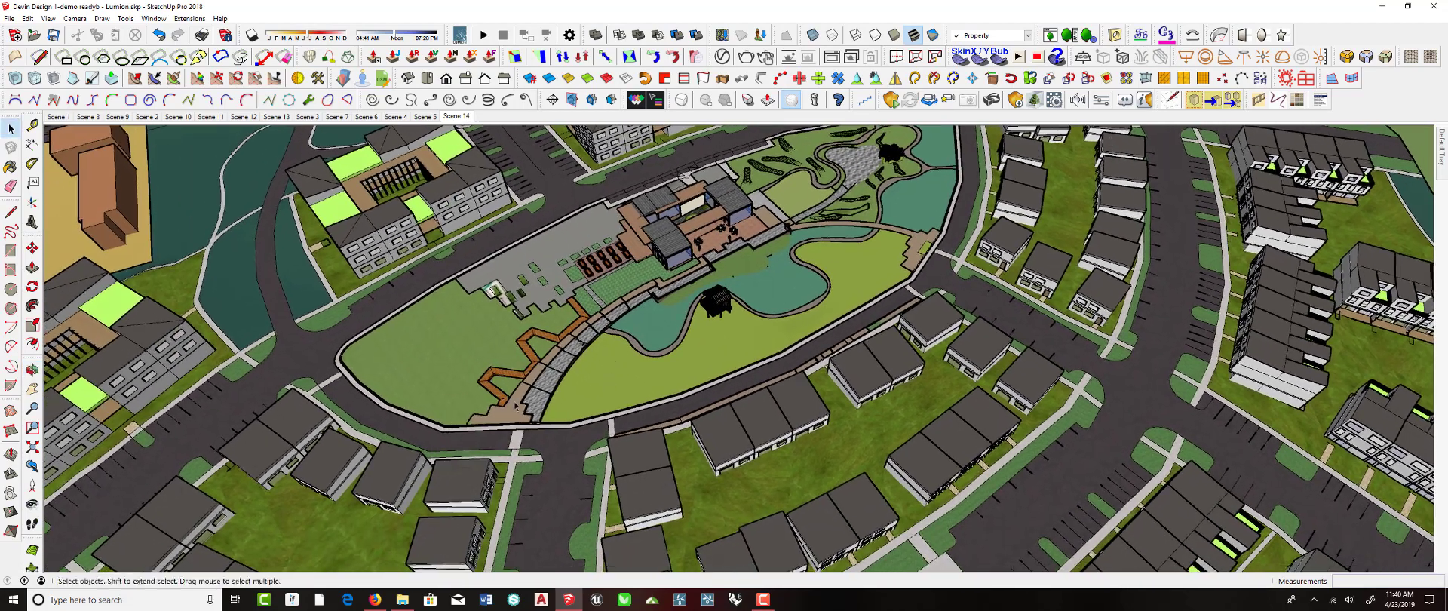
scroll(574, 316, up, 3)
scroll(572, 309, up, 3)
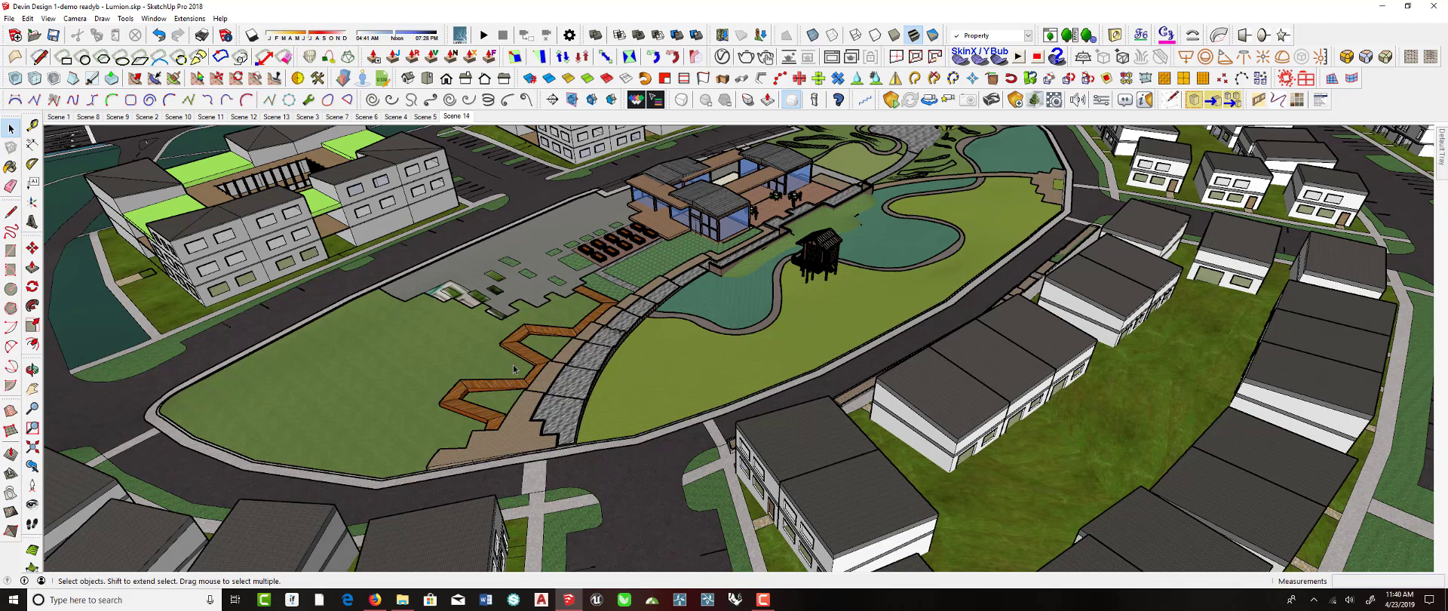
middle_drag(613, 350, 601, 386)
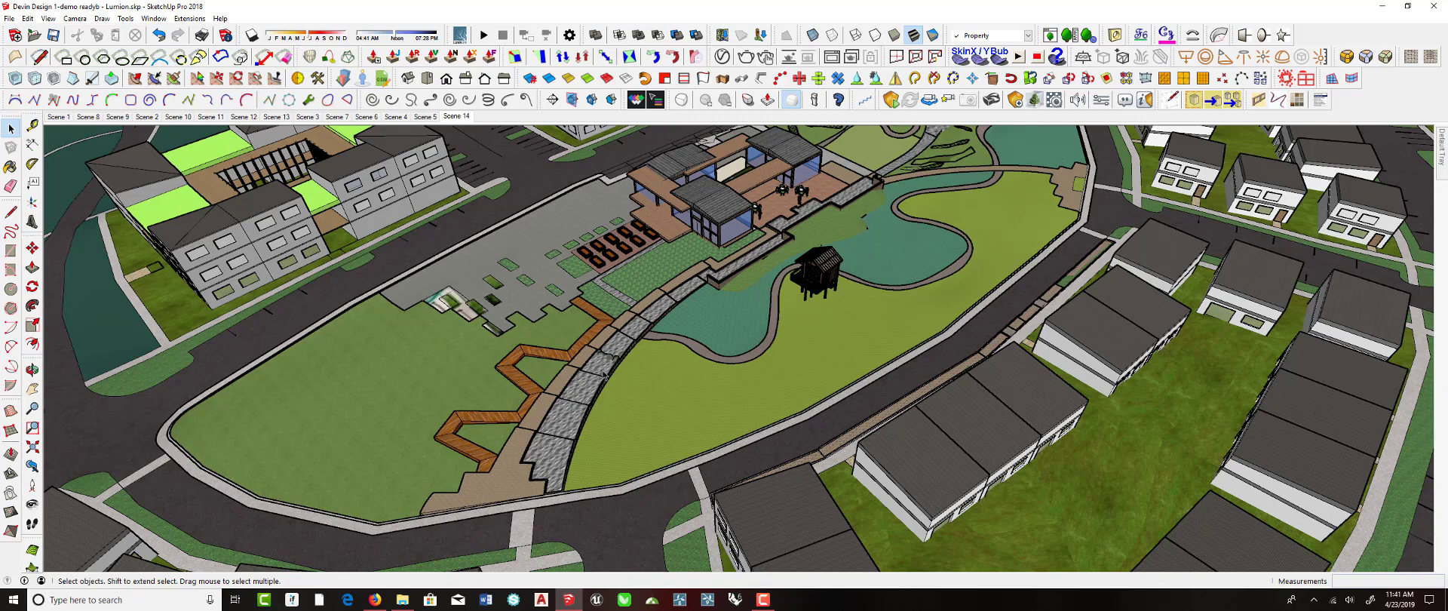
scroll(648, 357, up, 3)
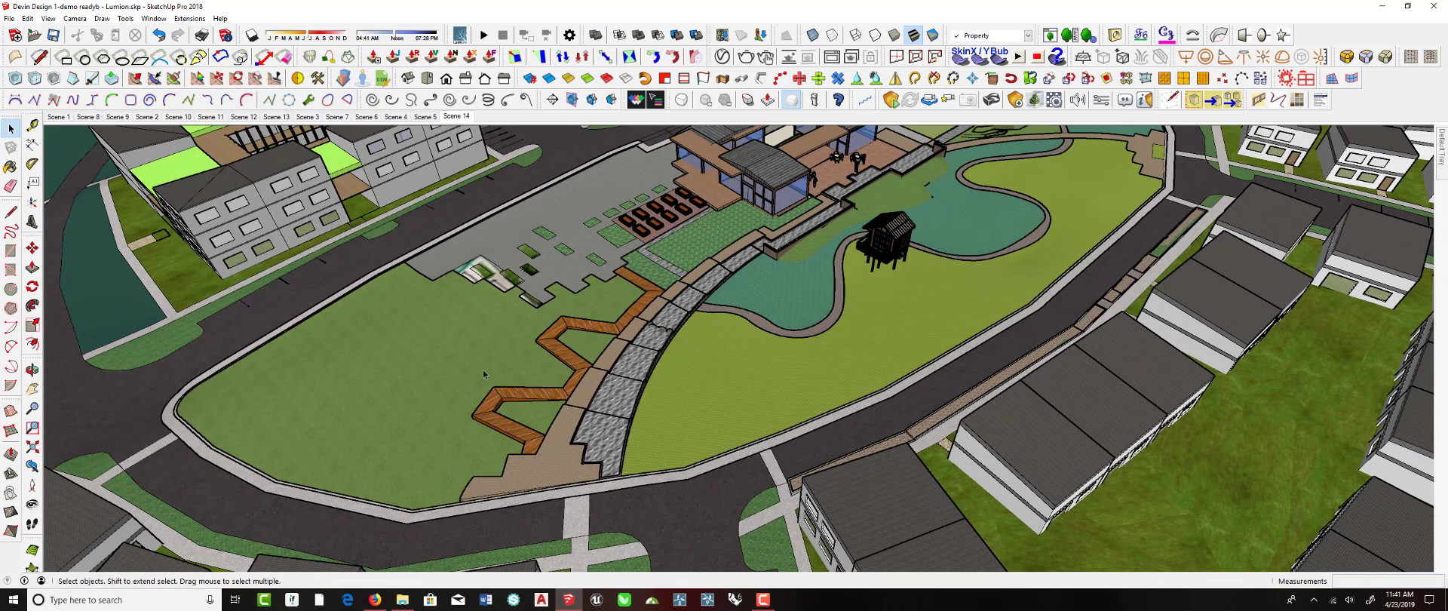
click(436, 342)
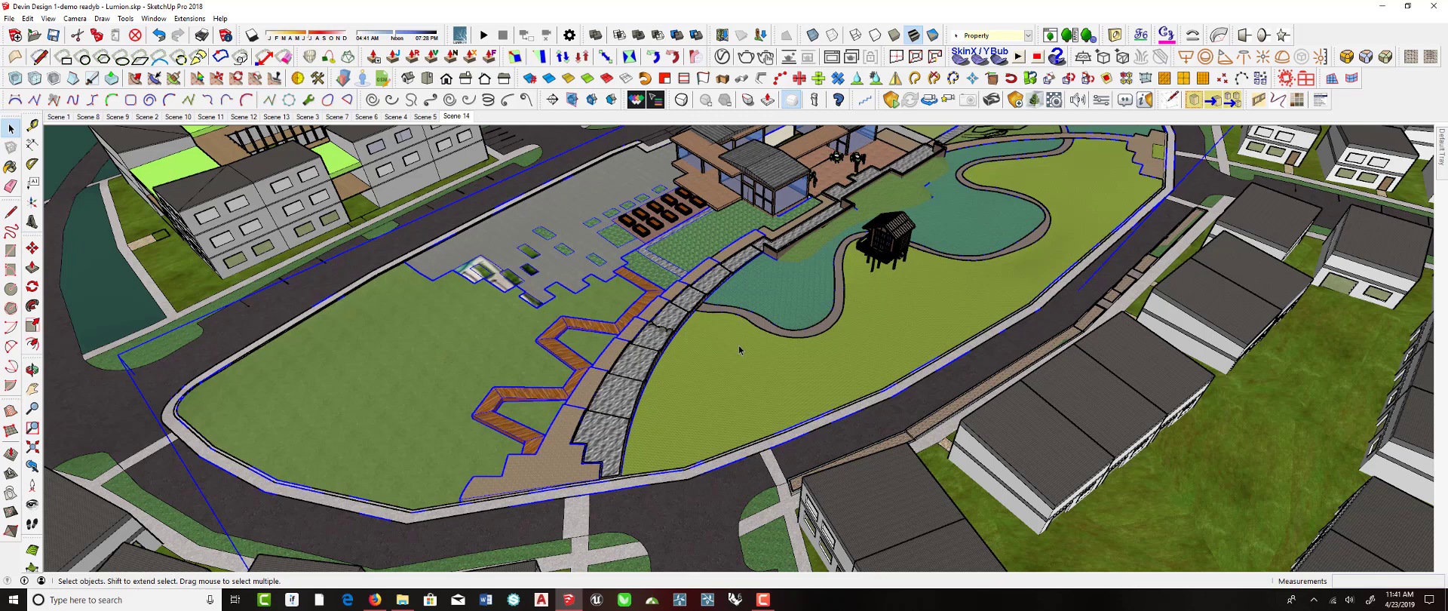
- Enter the park group and select the western (left) lawn group inside it
scroll(437, 347, down, 2)
double_click(446, 334)
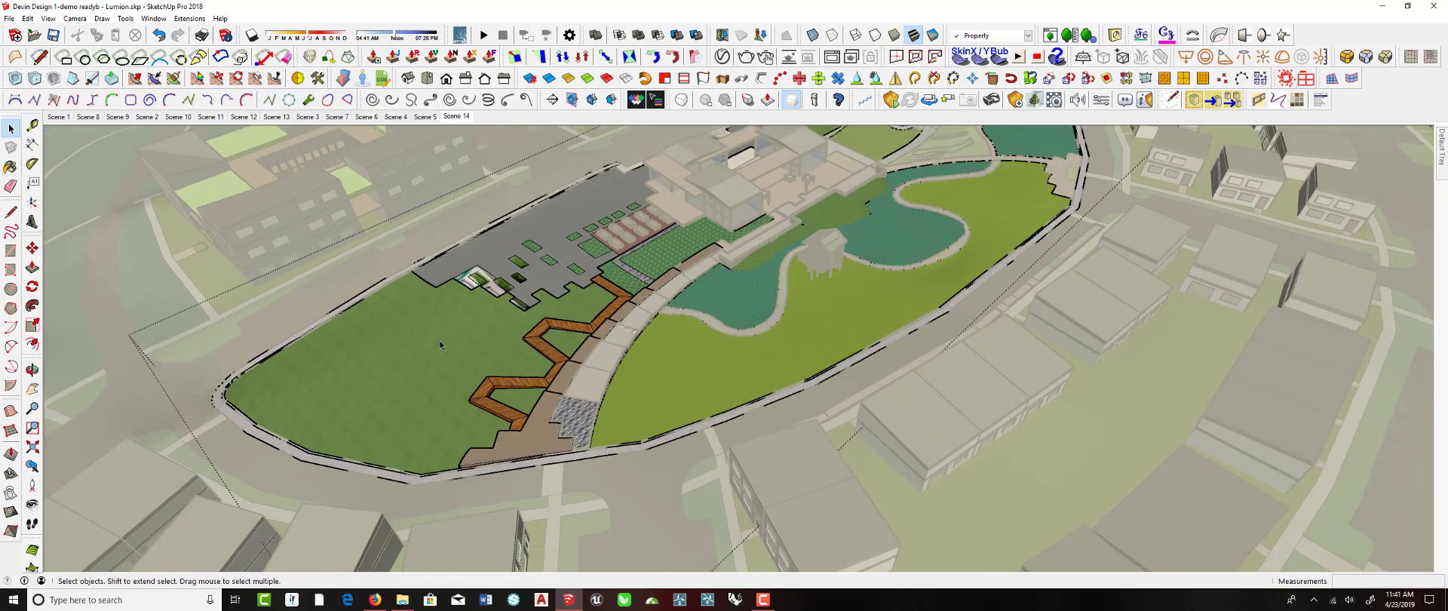
scroll(443, 343, up, 2)
click(443, 362)
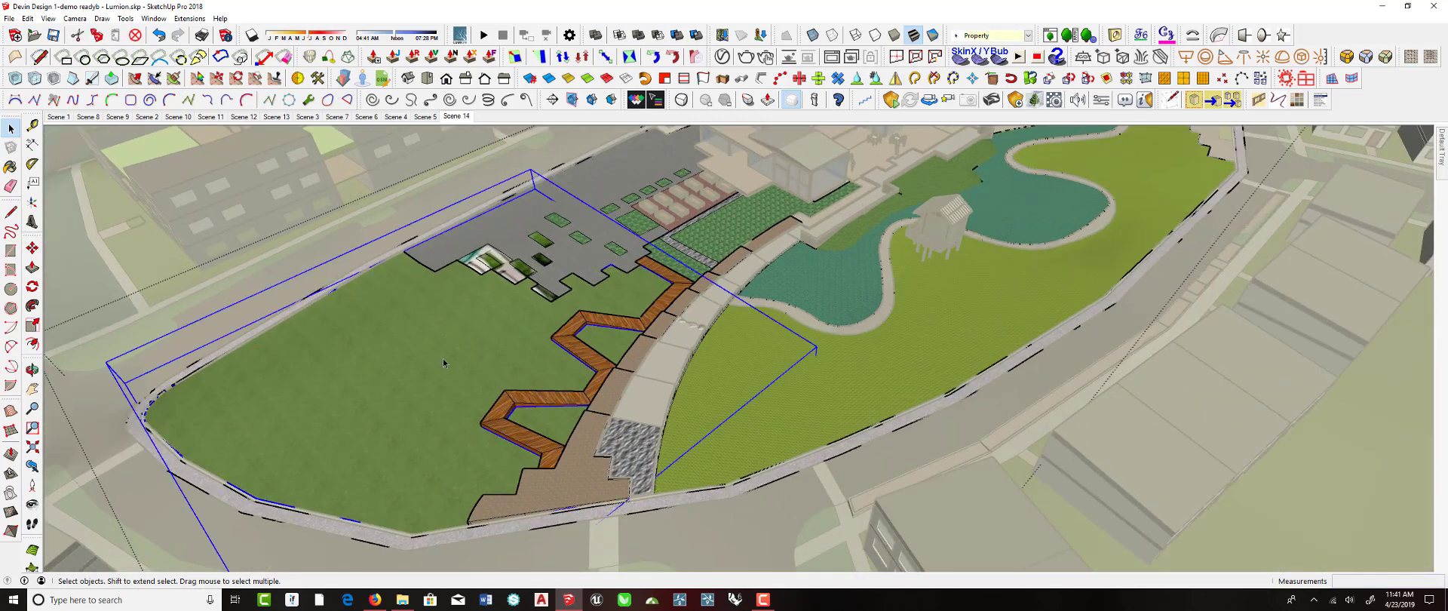
scroll(488, 321, down, 2)
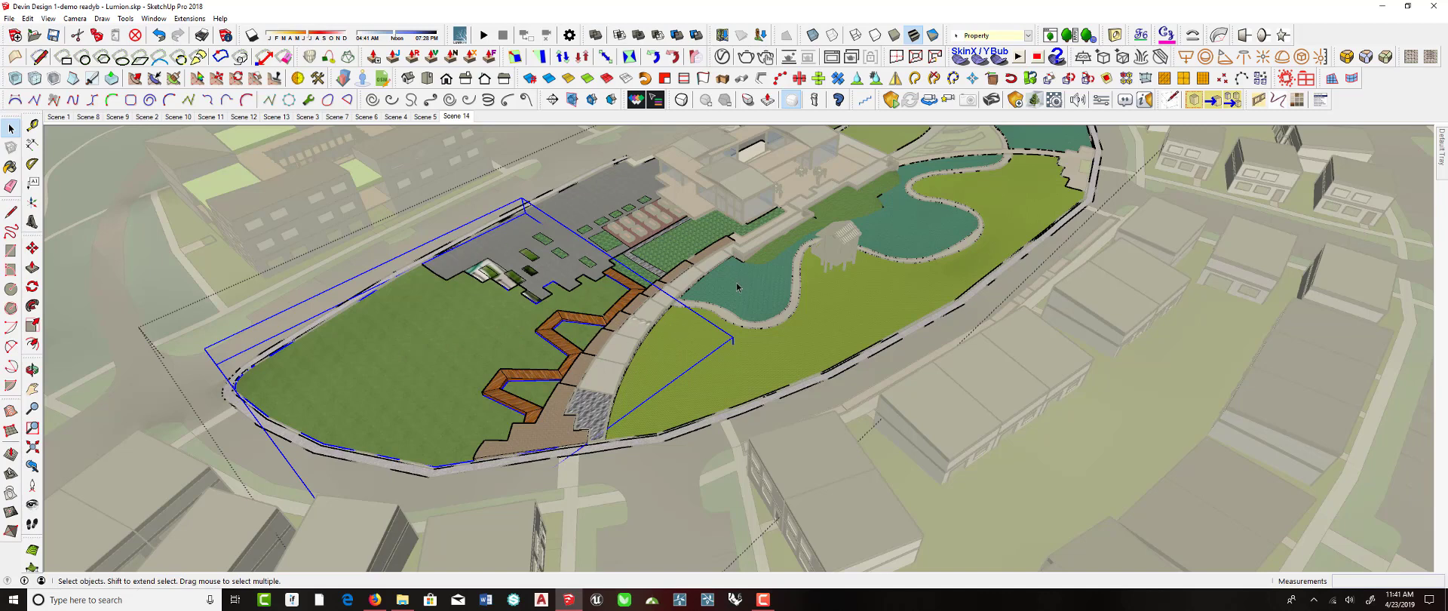
click(744, 377)
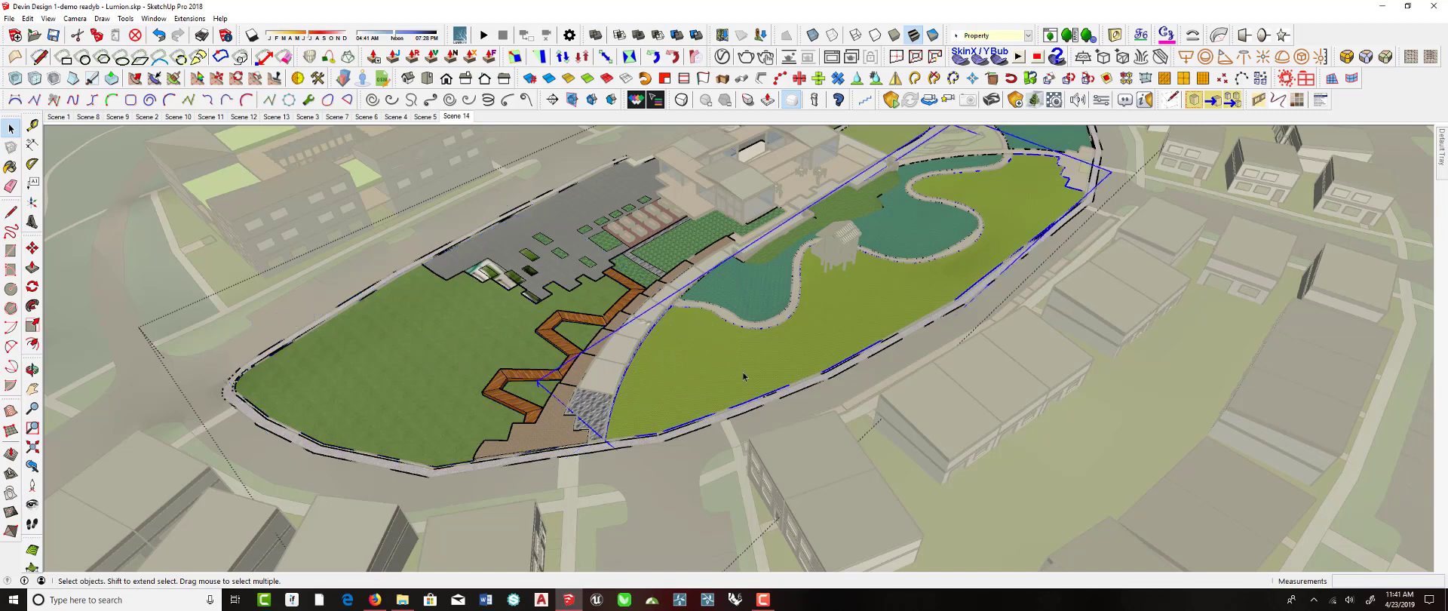
click(460, 328)
click(751, 352)
mouse_move(580, 342)
middle_down()
mouse_move(737, 323)
mouse_move(571, 337)
middle_up()
click(571, 332)
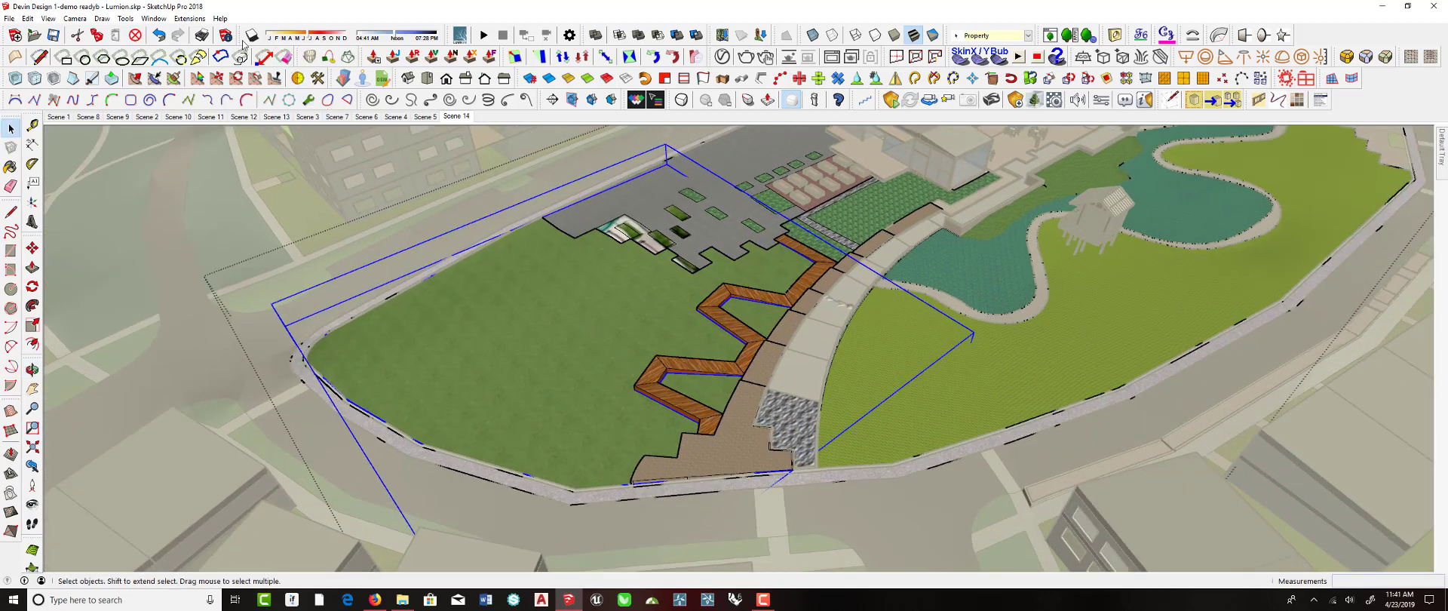
- Generate contour lines at 1.00' spacing on the left lawn via Extensions > Contours
click(189, 18)
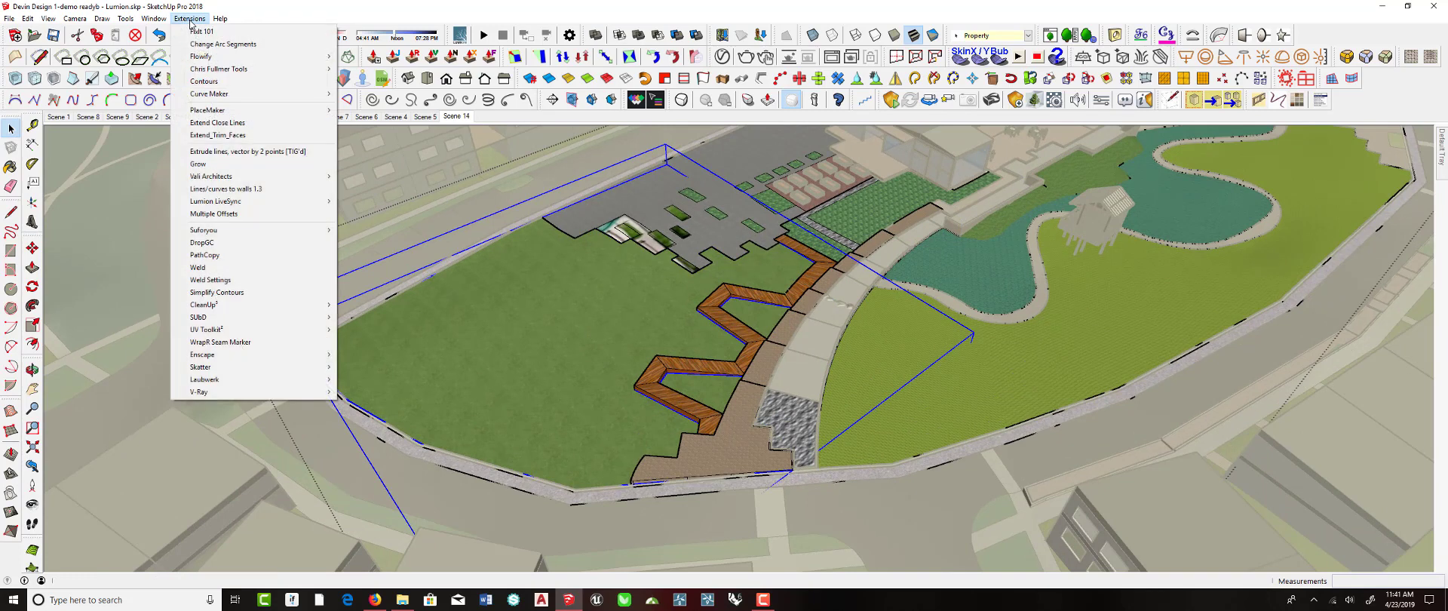
click(218, 82)
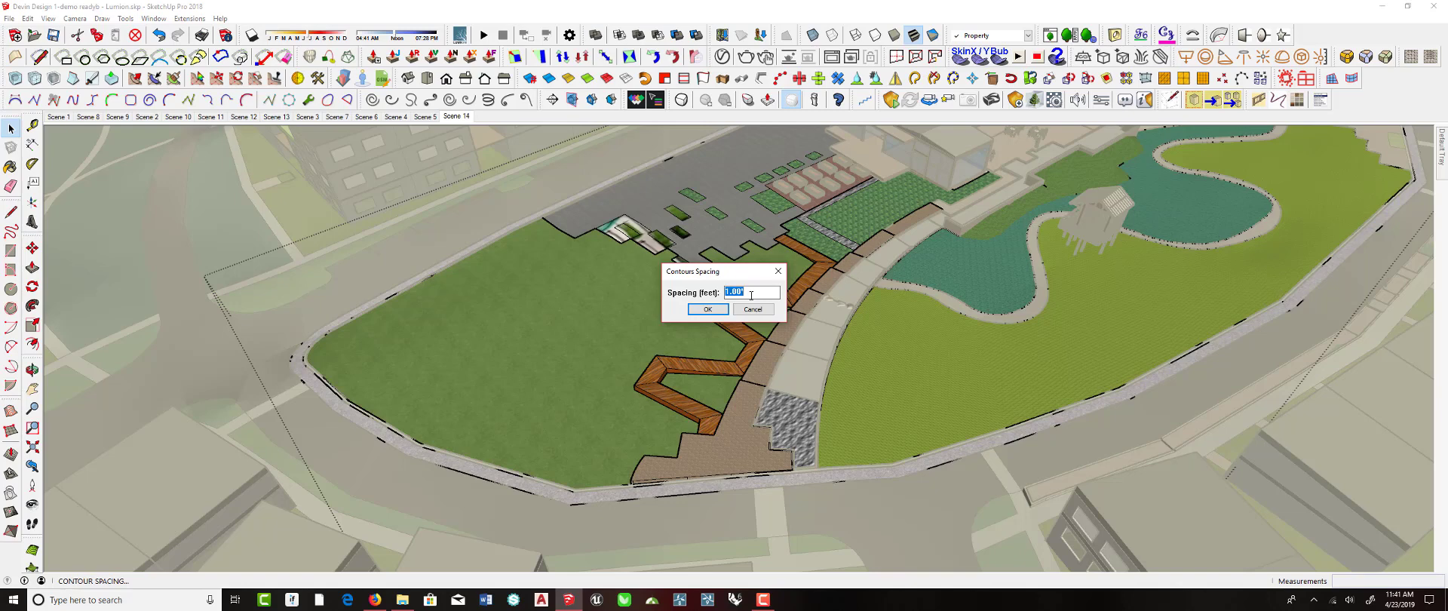
click(710, 309)
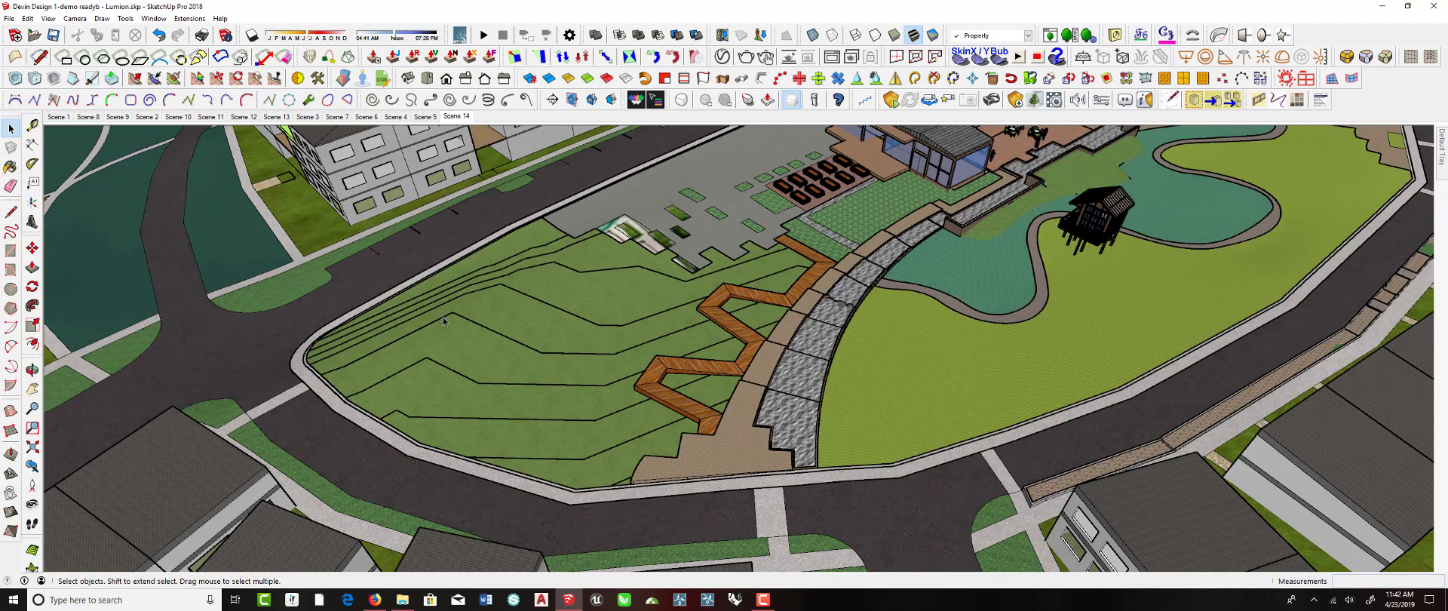
- Select the new contour-line group and orbit to a lower, closer view of the site
click(444, 321)
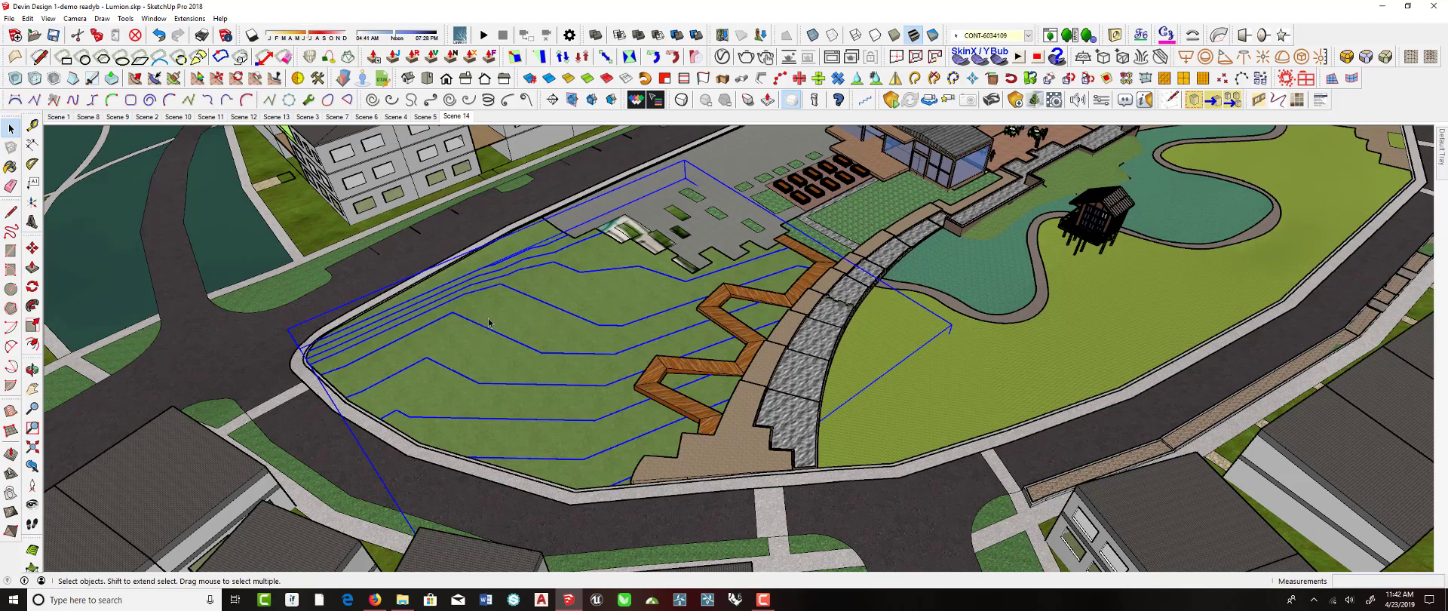
key(o)
drag(491, 323, 483, 362)
key(space)
- Show the terrain's hidden geometry, then hide it again
click(47, 19)
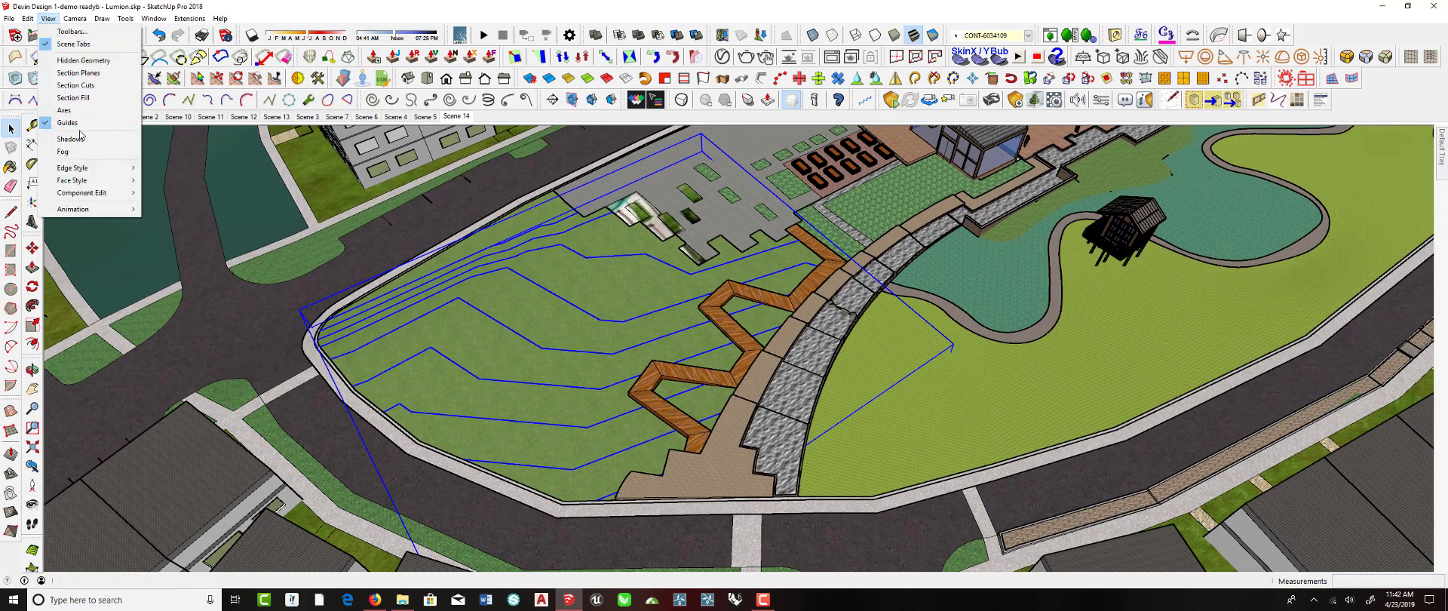
click(84, 61)
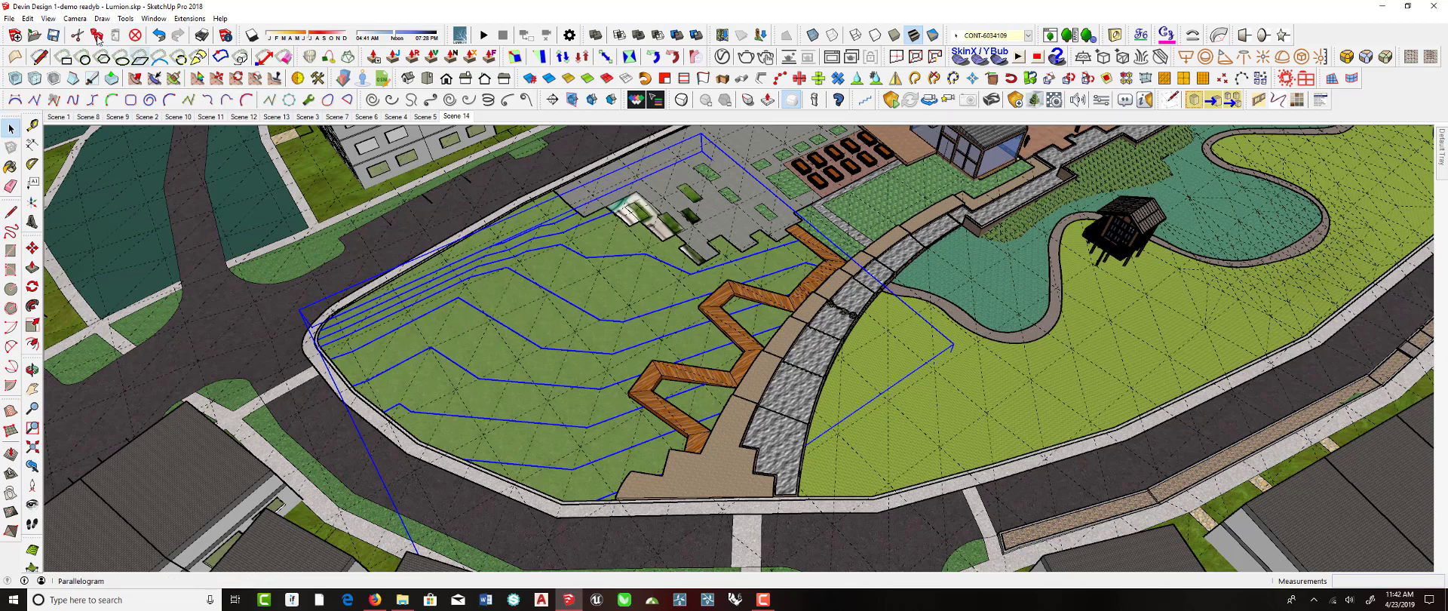
click(46, 19)
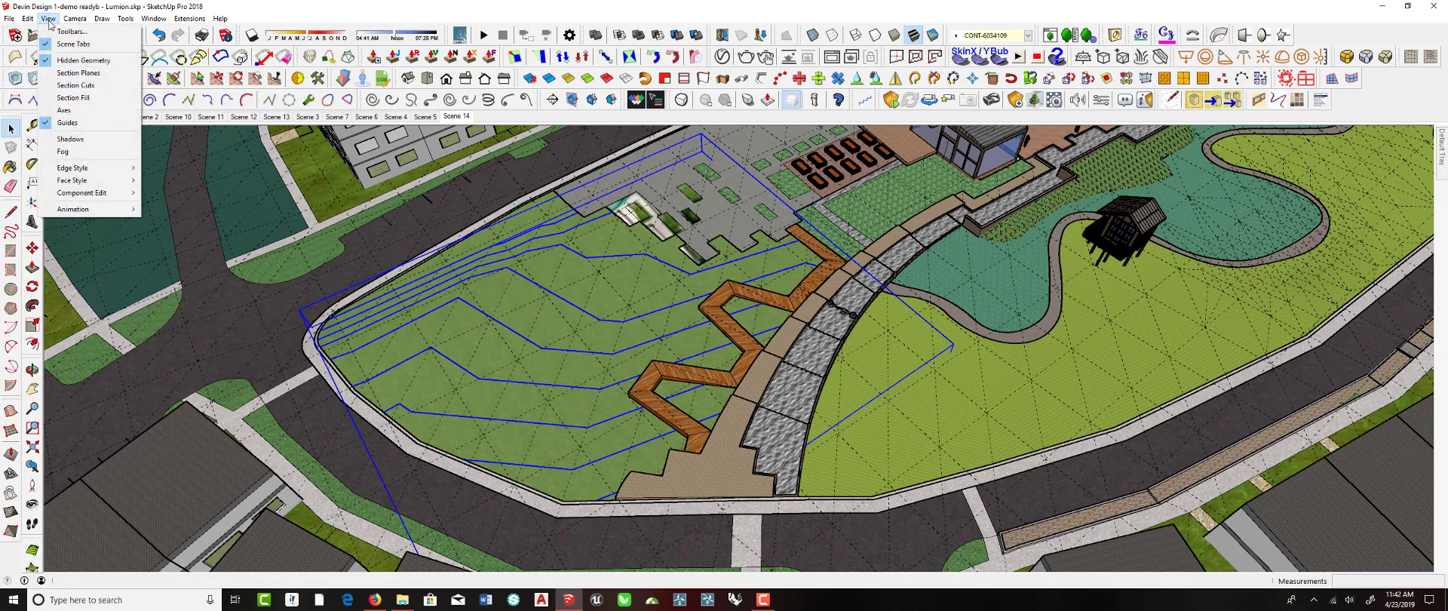
click(60, 61)
middle_drag(363, 325, 467, 308)
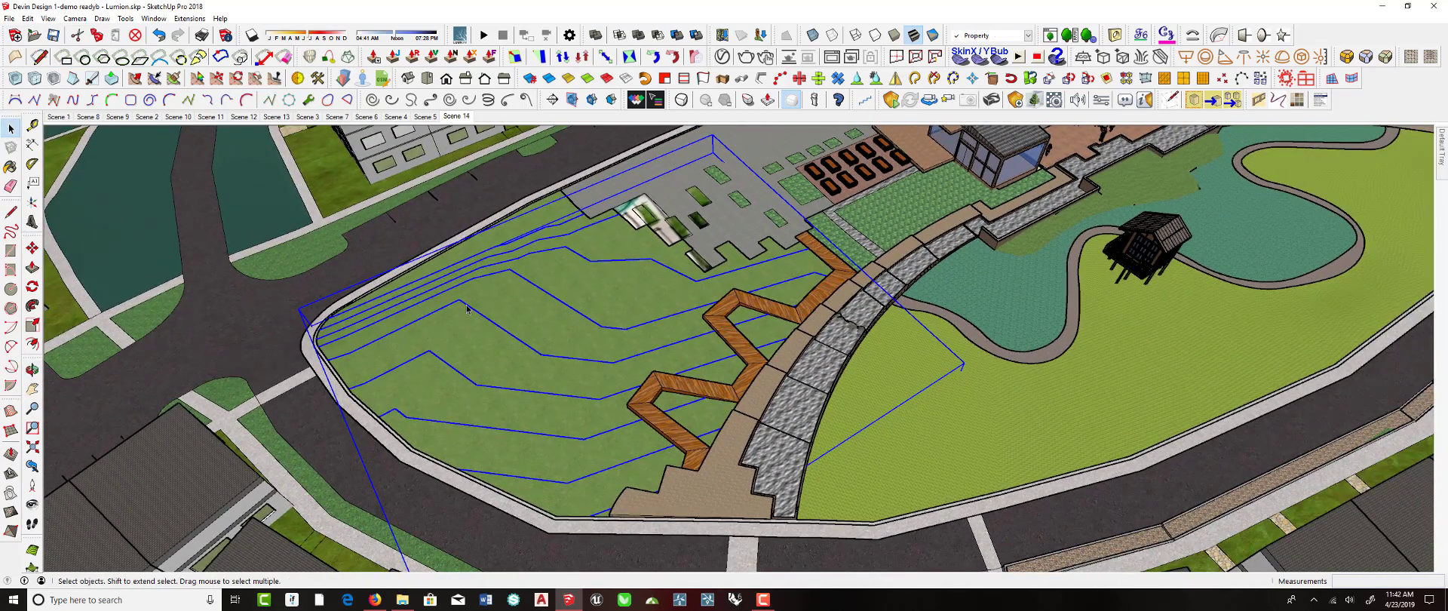
- Enter the contour group and select all its contour edges with Ctrl+A
double_click(467, 307)
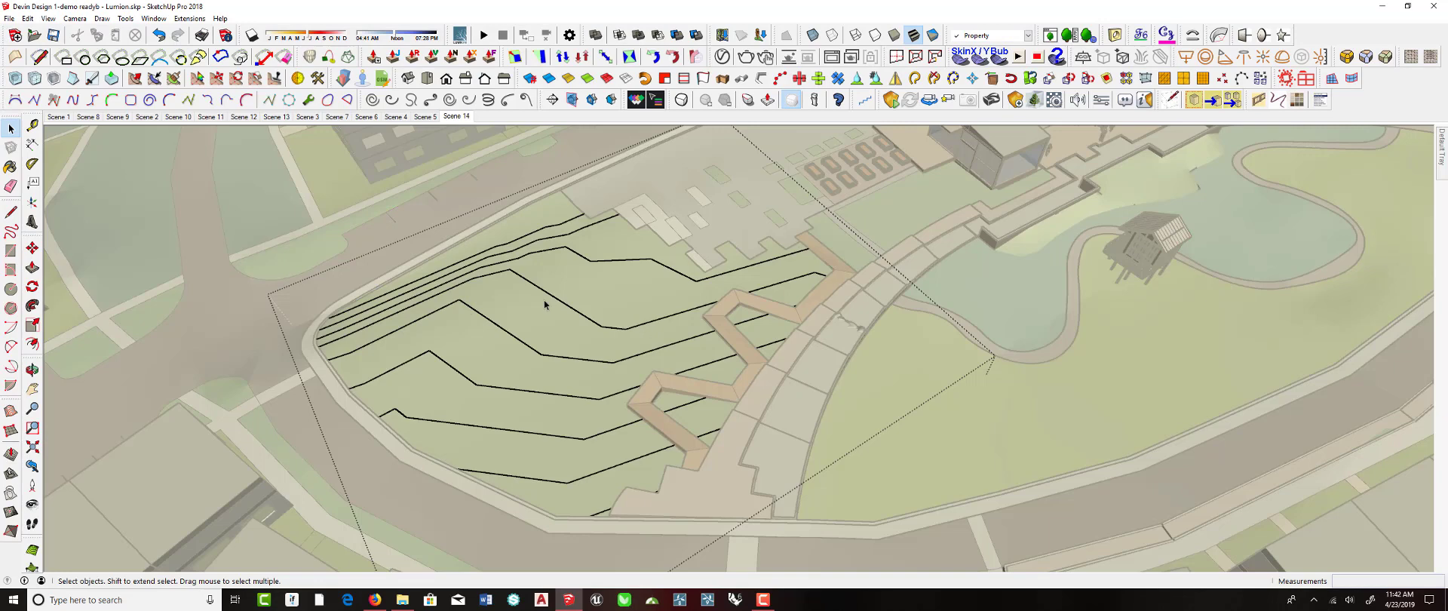
click(546, 293)
click(496, 326)
click(503, 390)
click(612, 321)
key(ctrl+a)
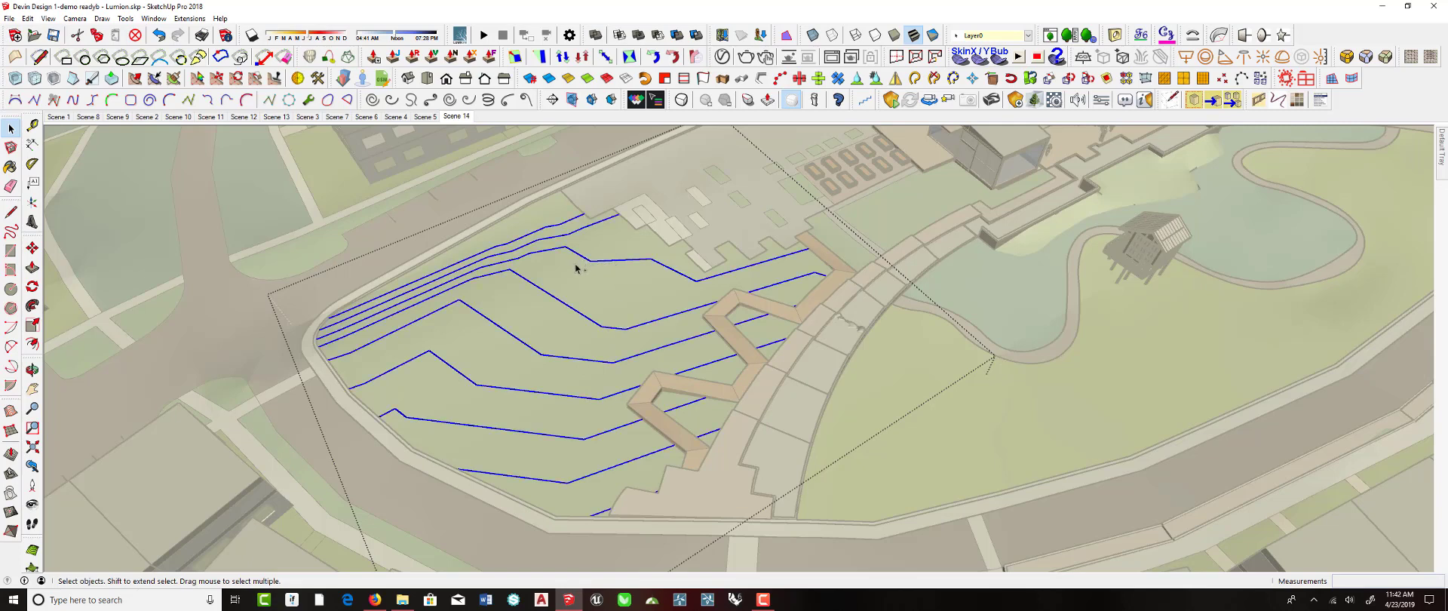
- Bring up the Curvizard tools panel, then move it and make it taller
click(1166, 35)
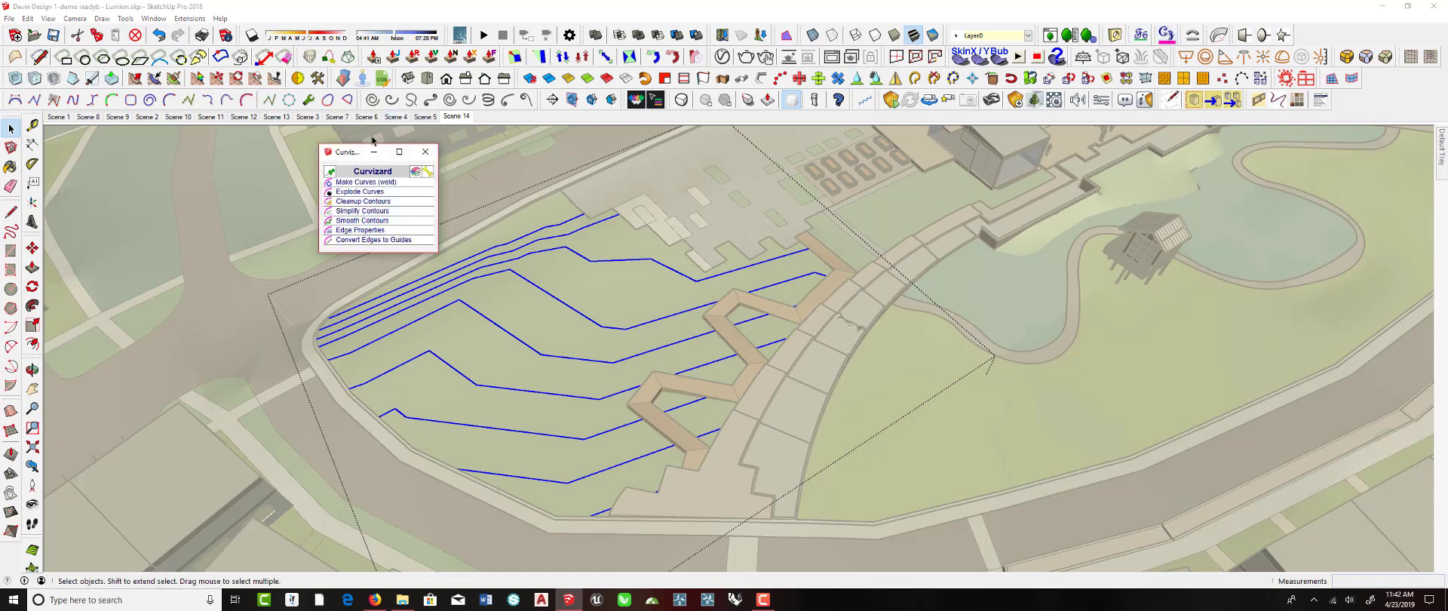
drag(382, 153, 849, 163)
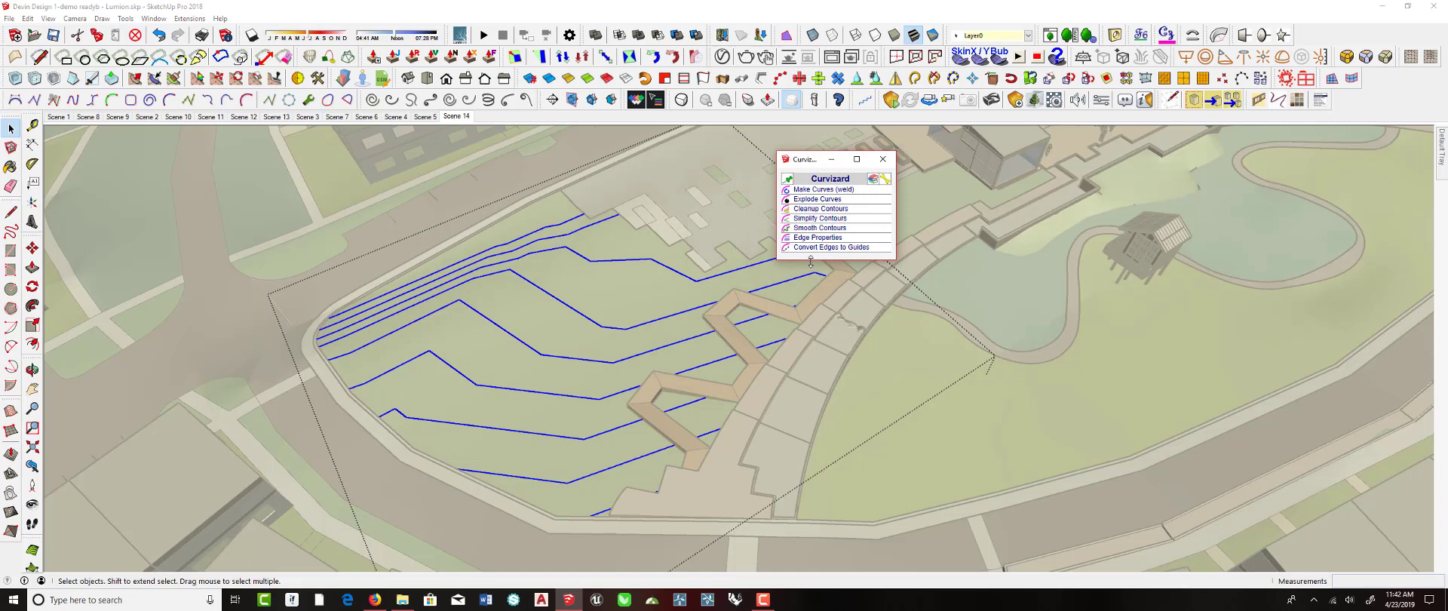
mouse_move(811, 261)
mouse_down()
mouse_move(811, 298)
mouse_move(811, 277)
mouse_up()
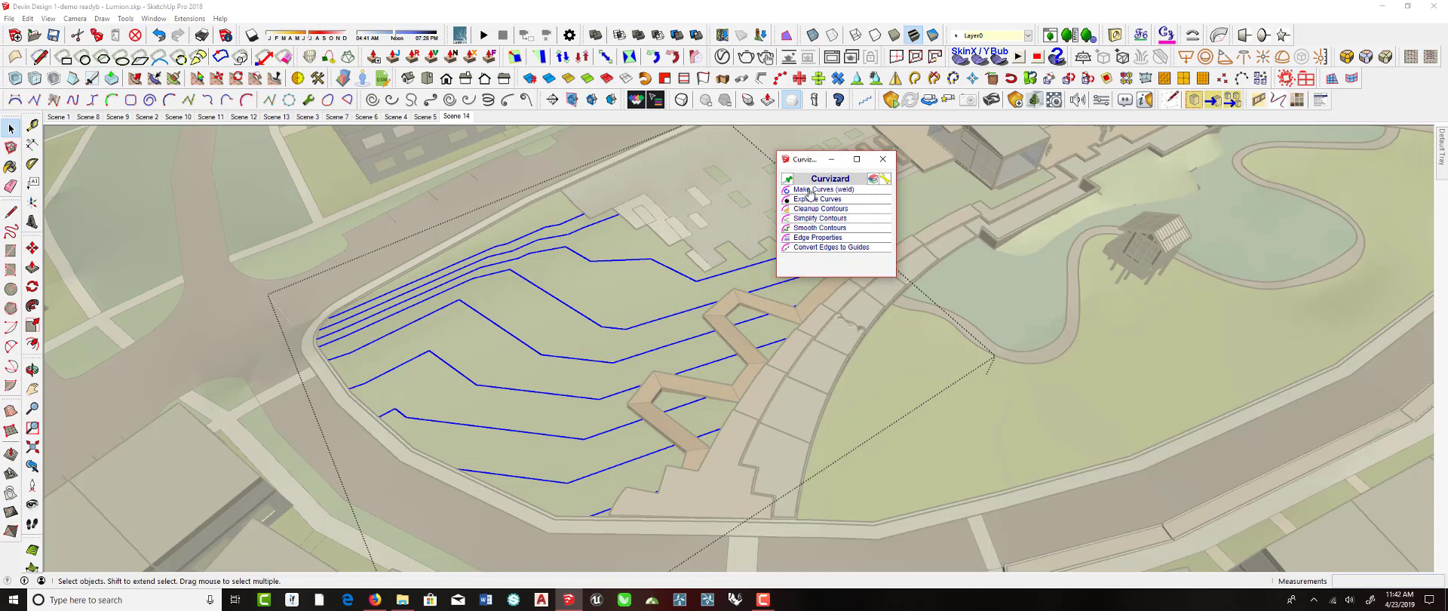
- Weld the contour segments into continuous curves with Curvizard's Make Curves
click(843, 194)
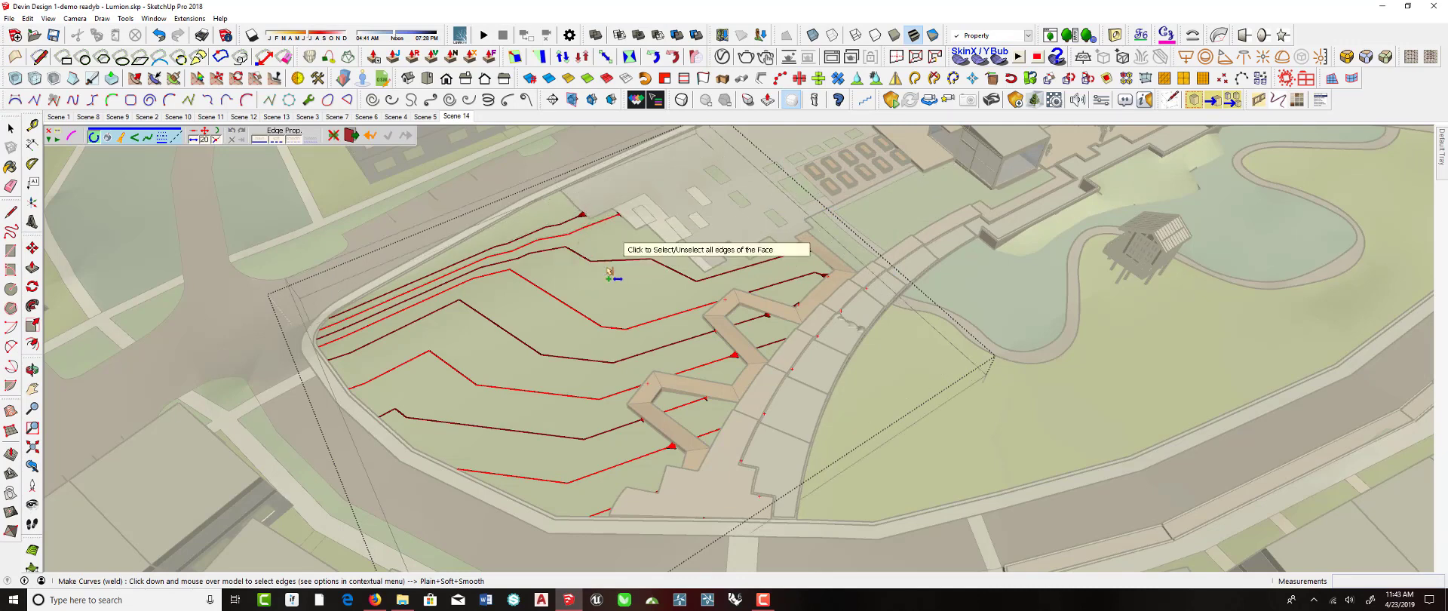
key(Return)
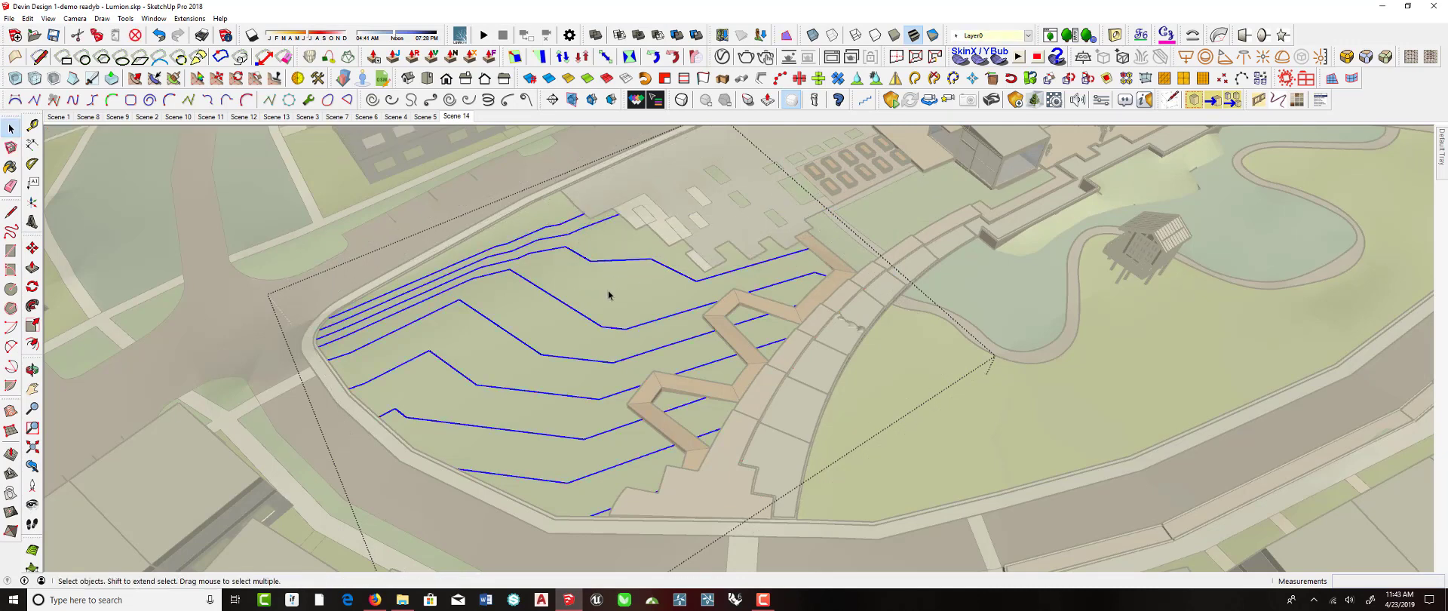
click(600, 297)
- Check individual welded contours, then select all contour lines again
click(560, 307)
click(451, 367)
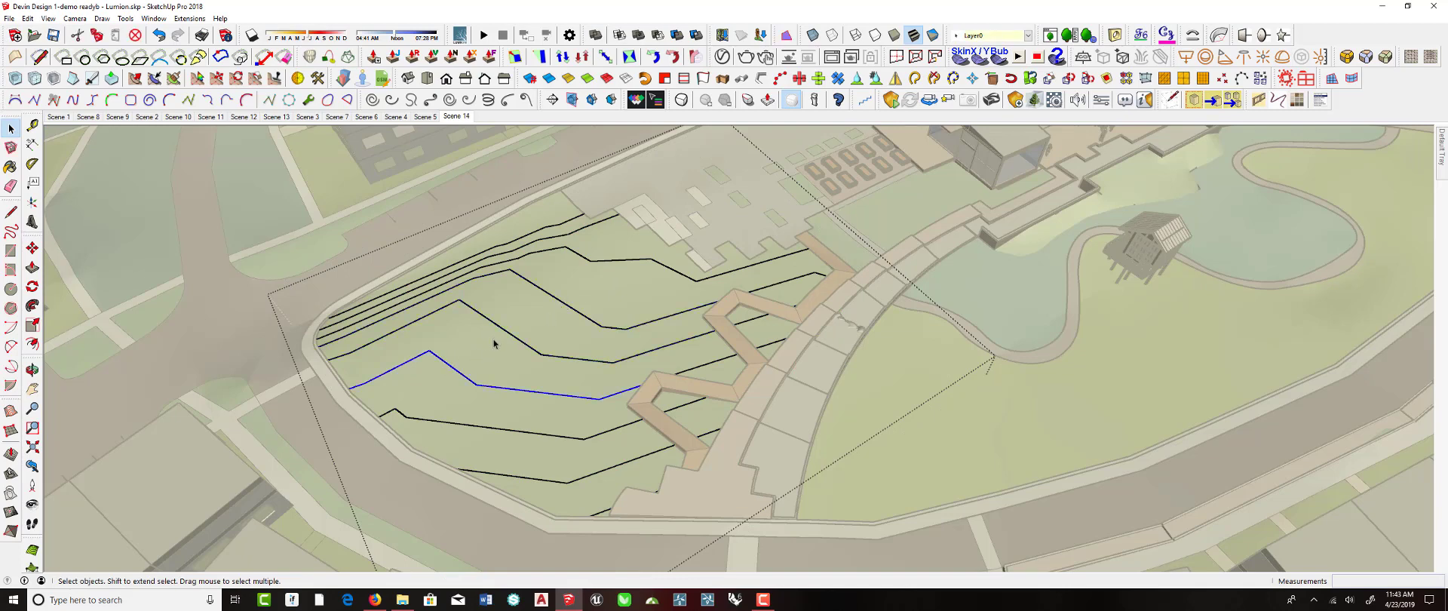
click(527, 320)
key(ctrl+a)
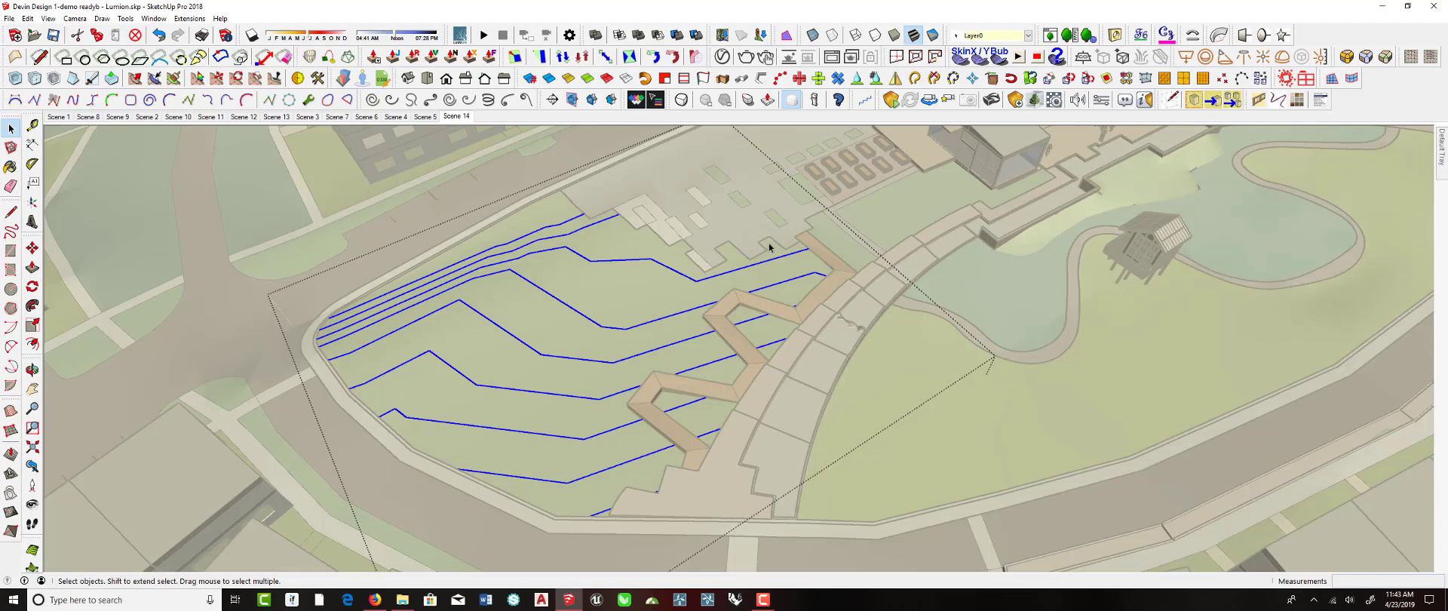
- View Curvizard's Default Parameters window and close it without changes
click(1166, 35)
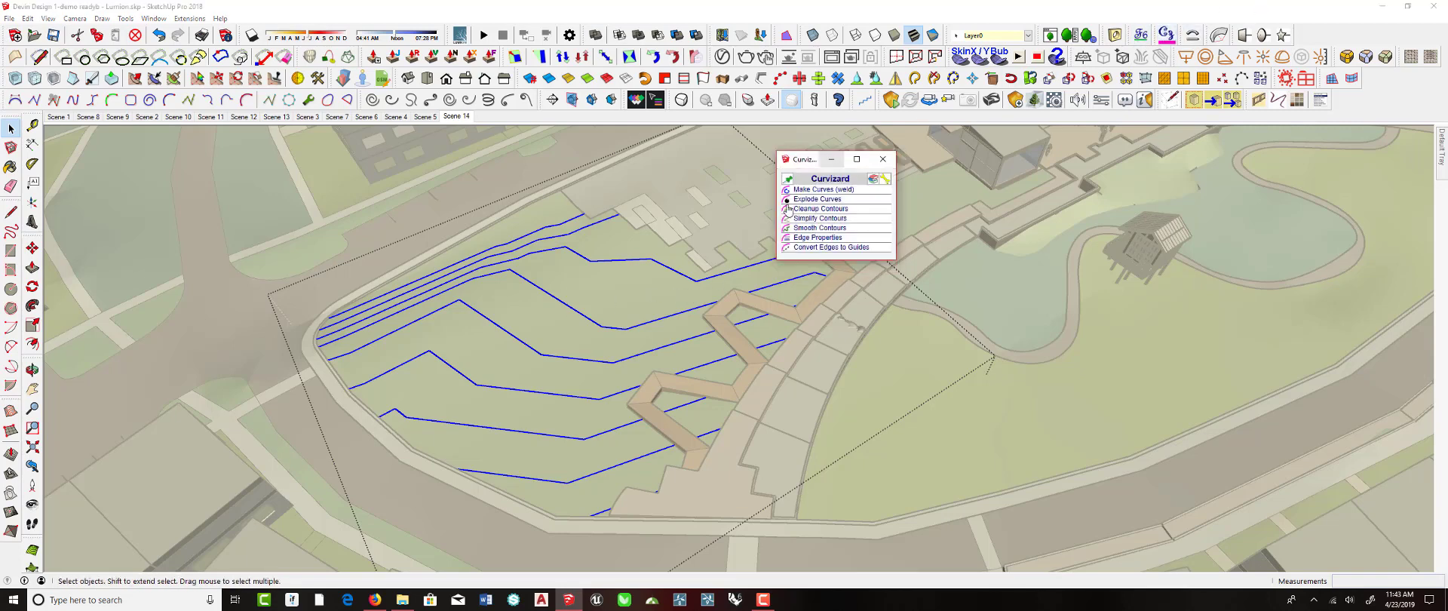
click(884, 180)
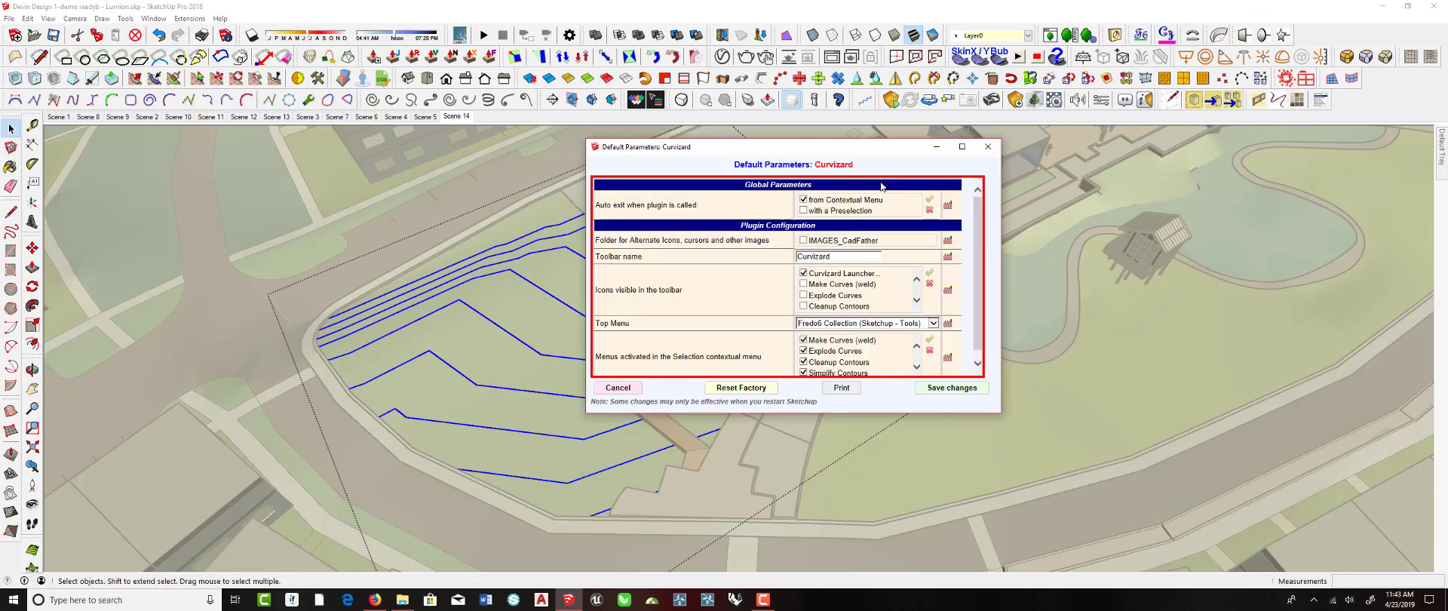
scroll(828, 339, down, 5)
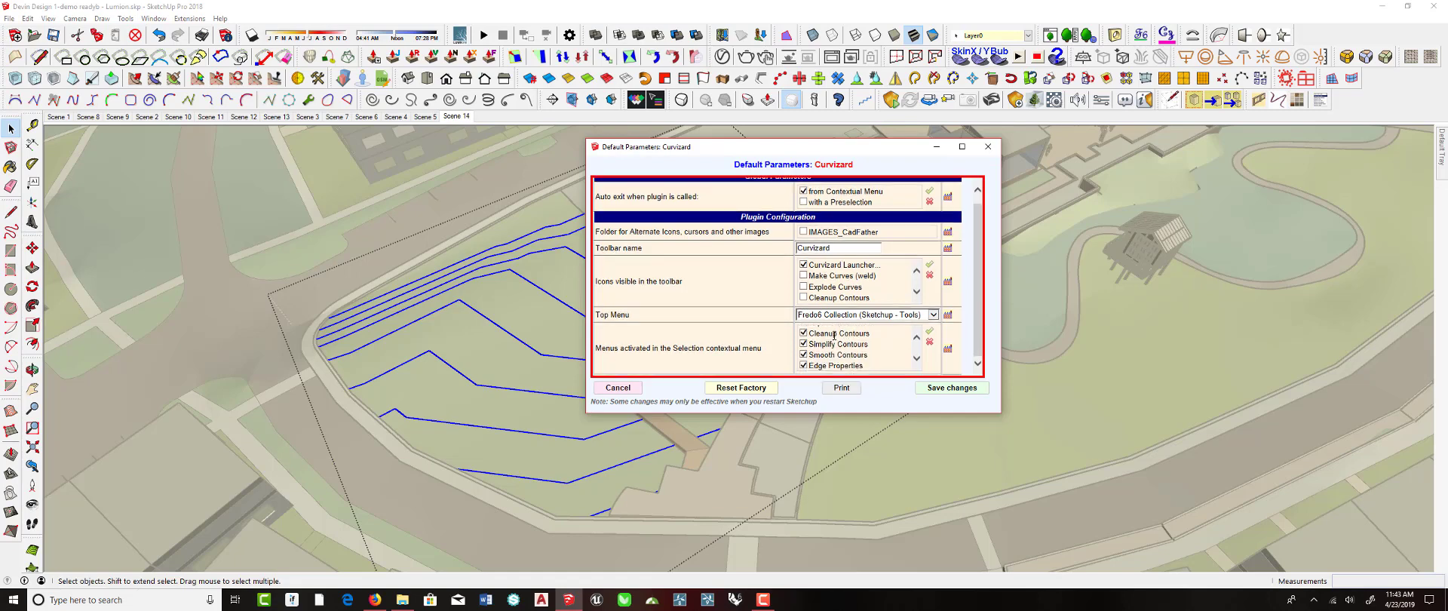
scroll(827, 340, up, 4)
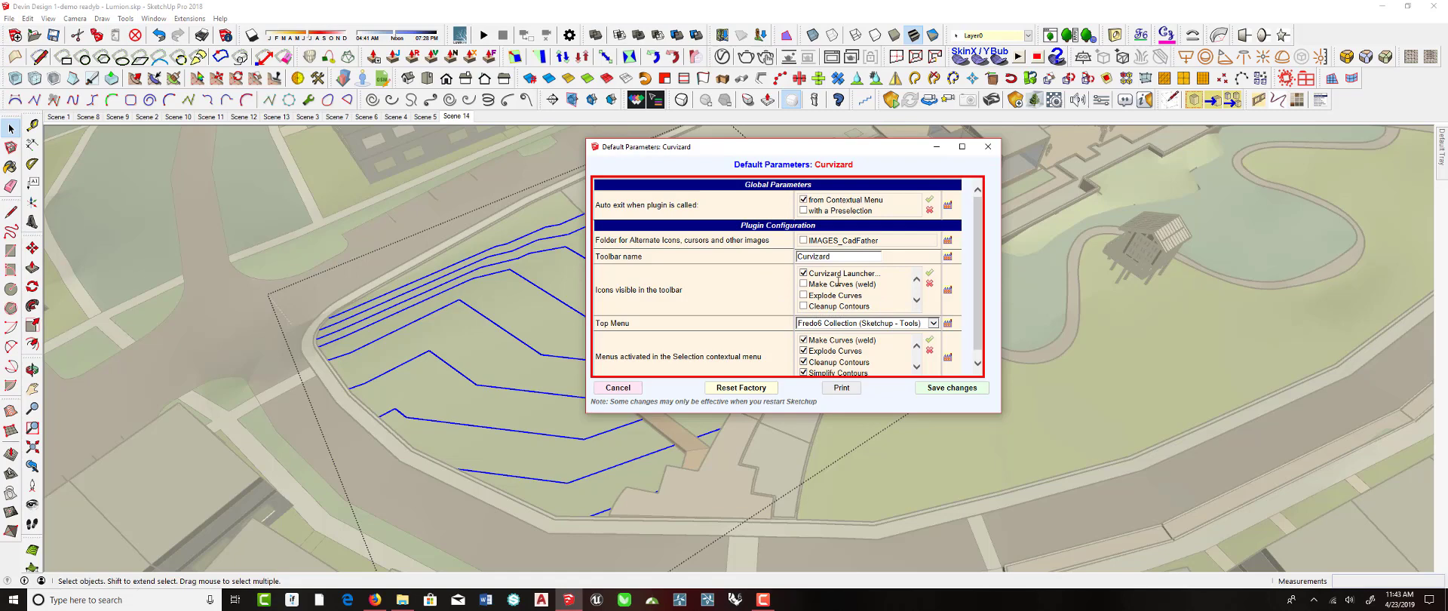
click(988, 147)
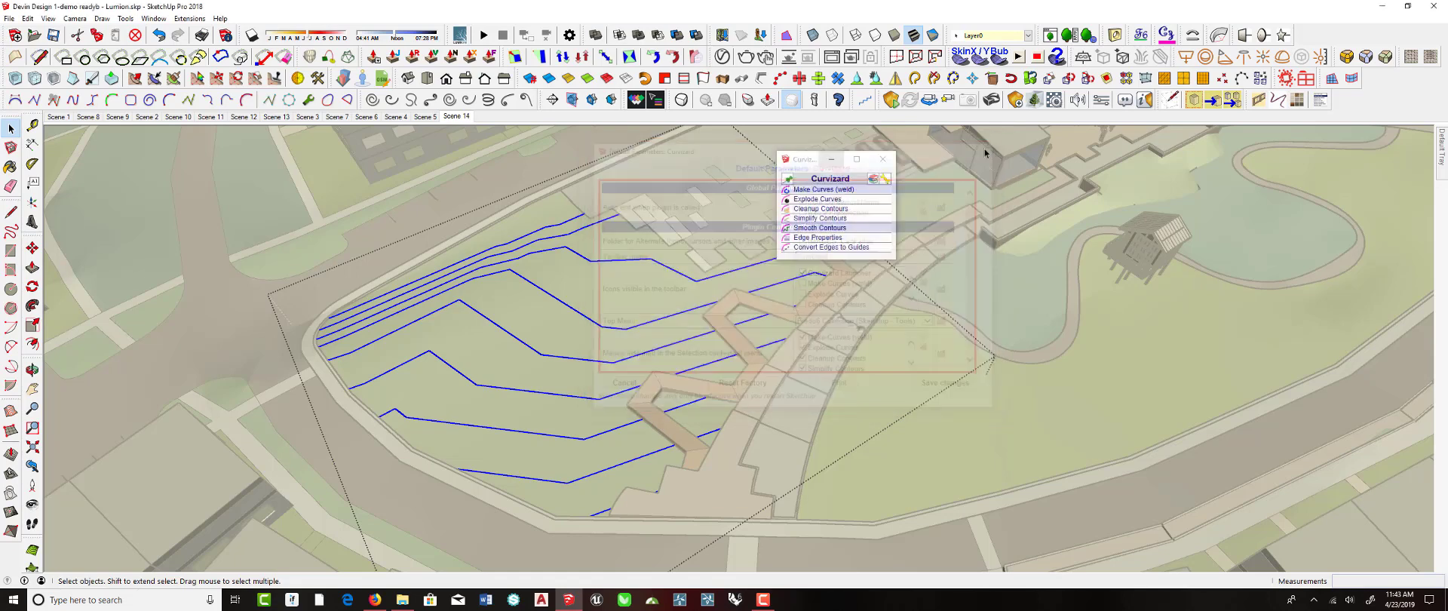
- Start Curvizard Smooth Contours on the contours and set Max Edge Angle to 45
click(814, 228)
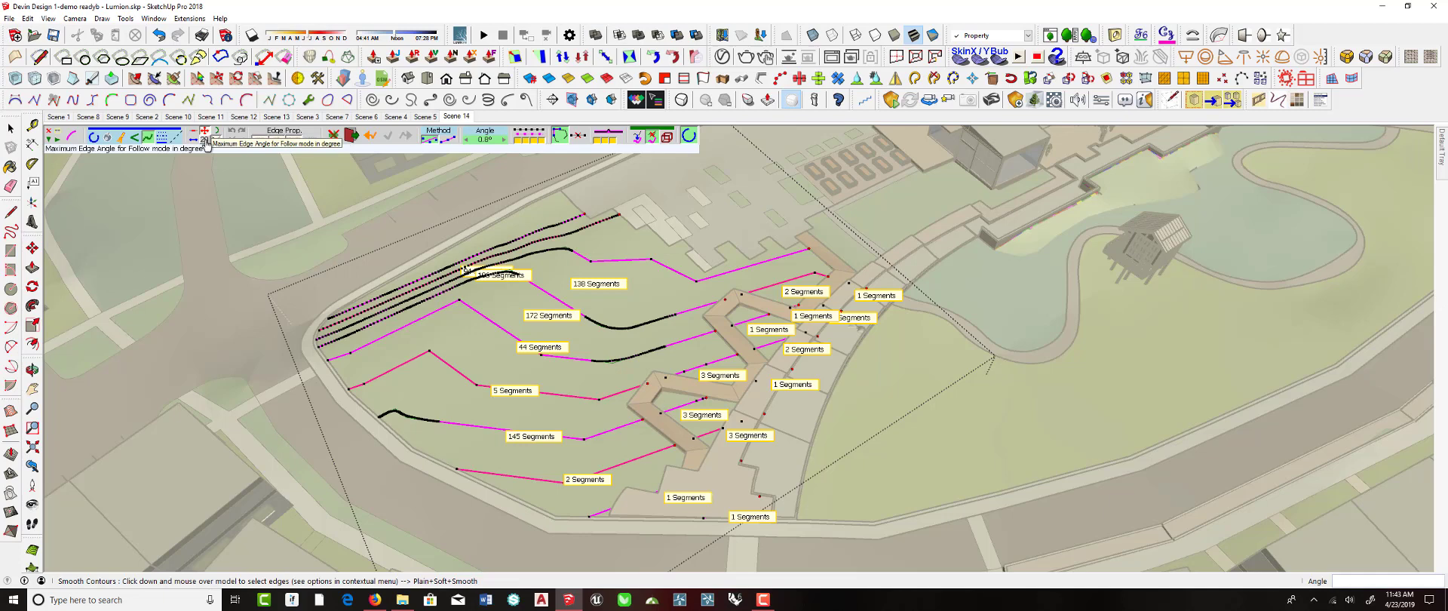
click(205, 141)
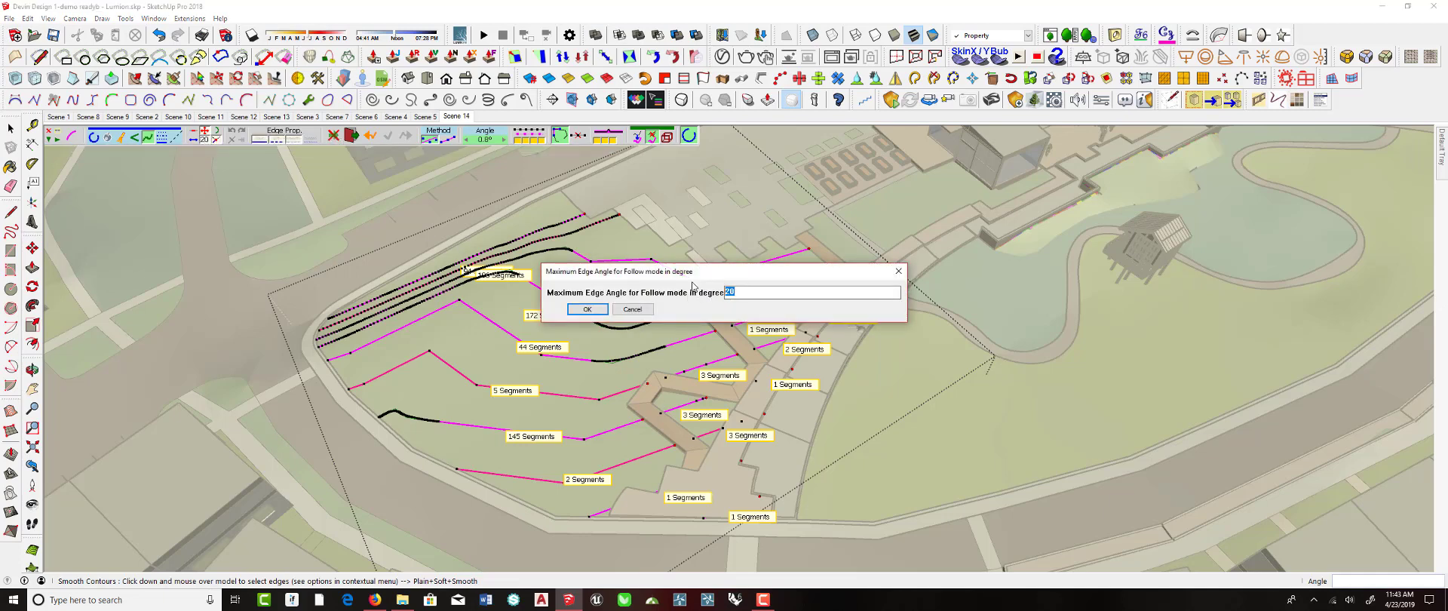
text(45)
key(Return)
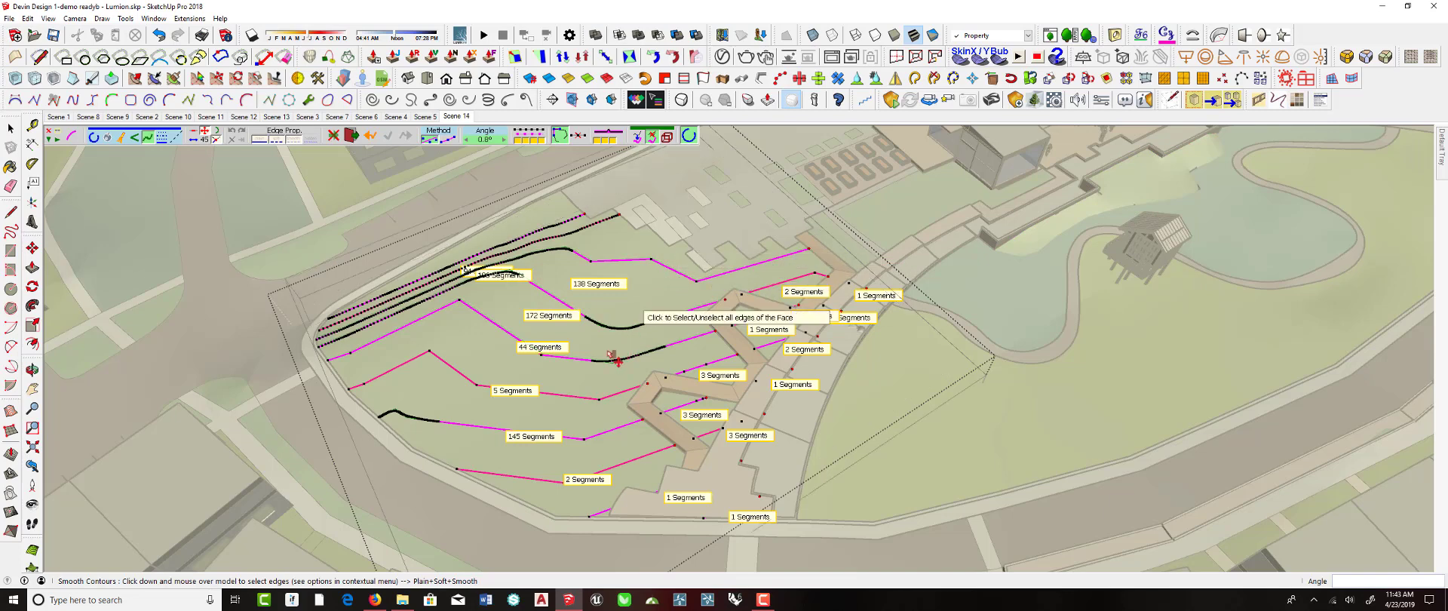
- Try a 50° Average Angle, dismiss the out-of-bound warnings, then set 45
click(482, 140)
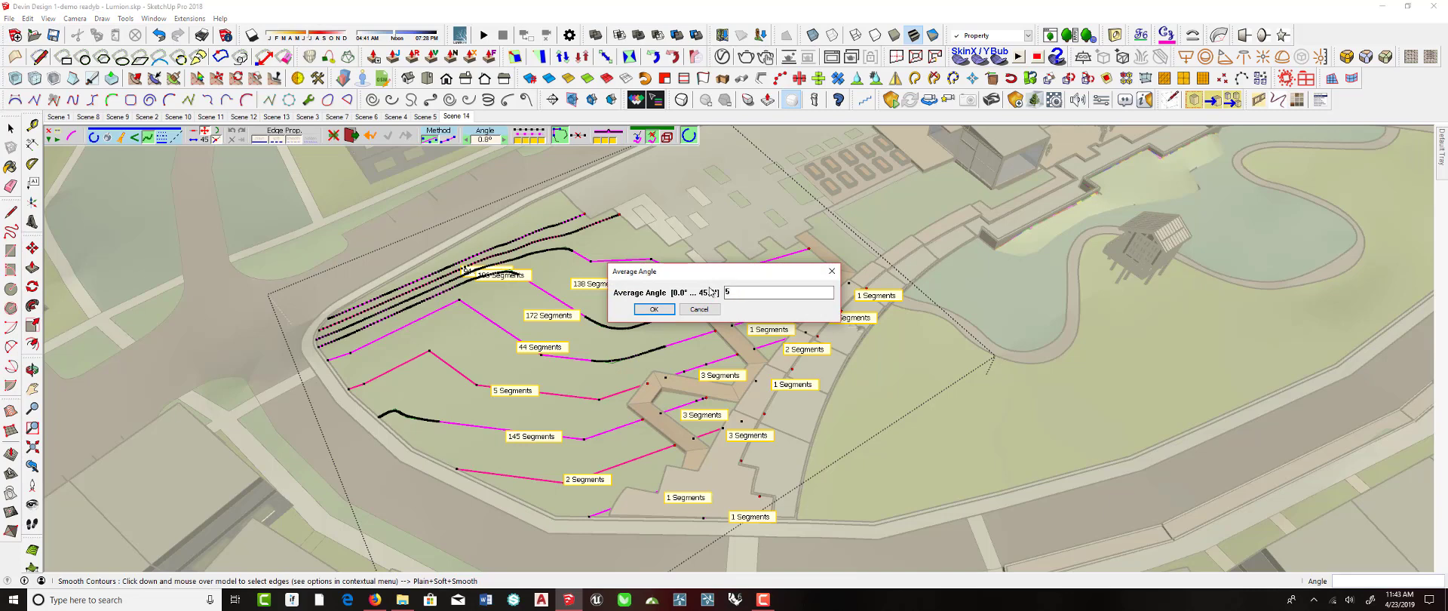
text(50)
key(Return)
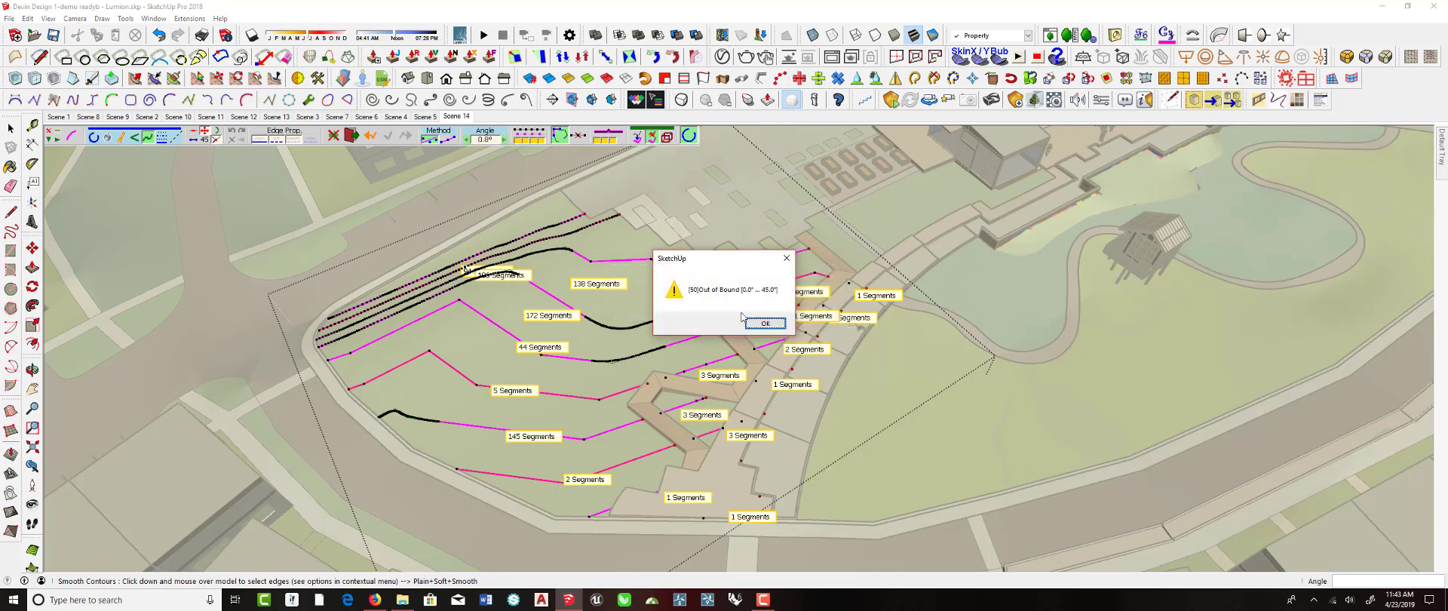
click(756, 323)
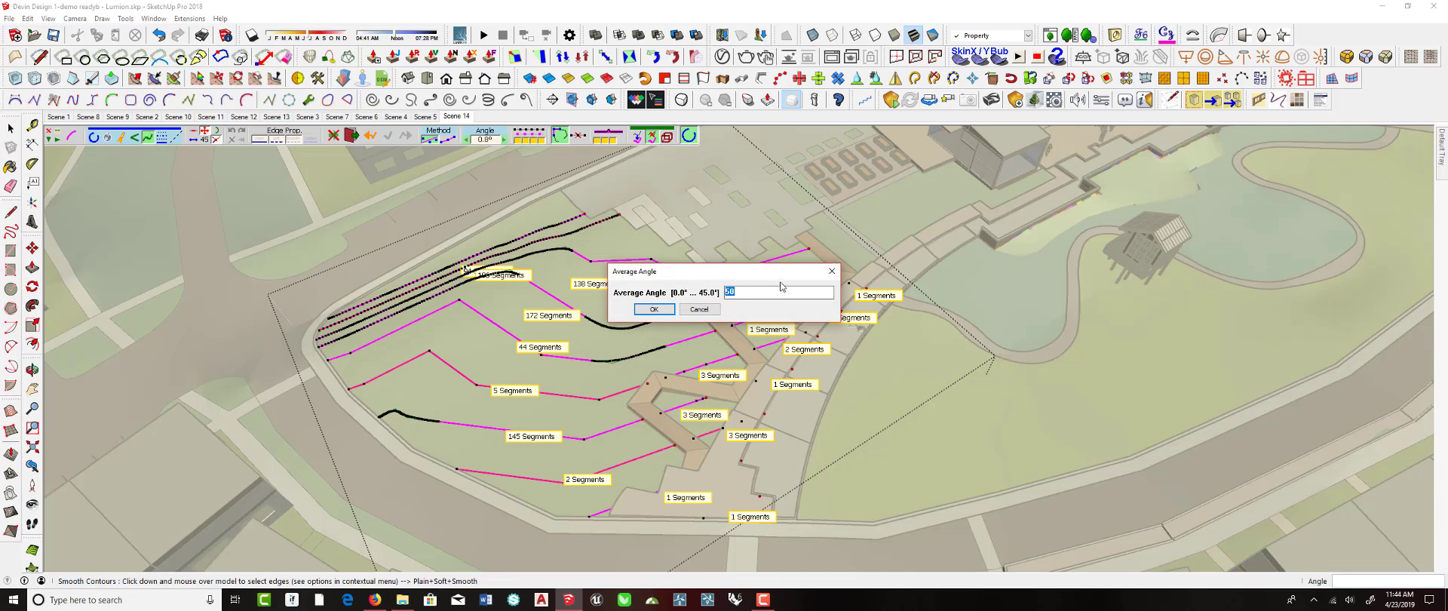
click(673, 310)
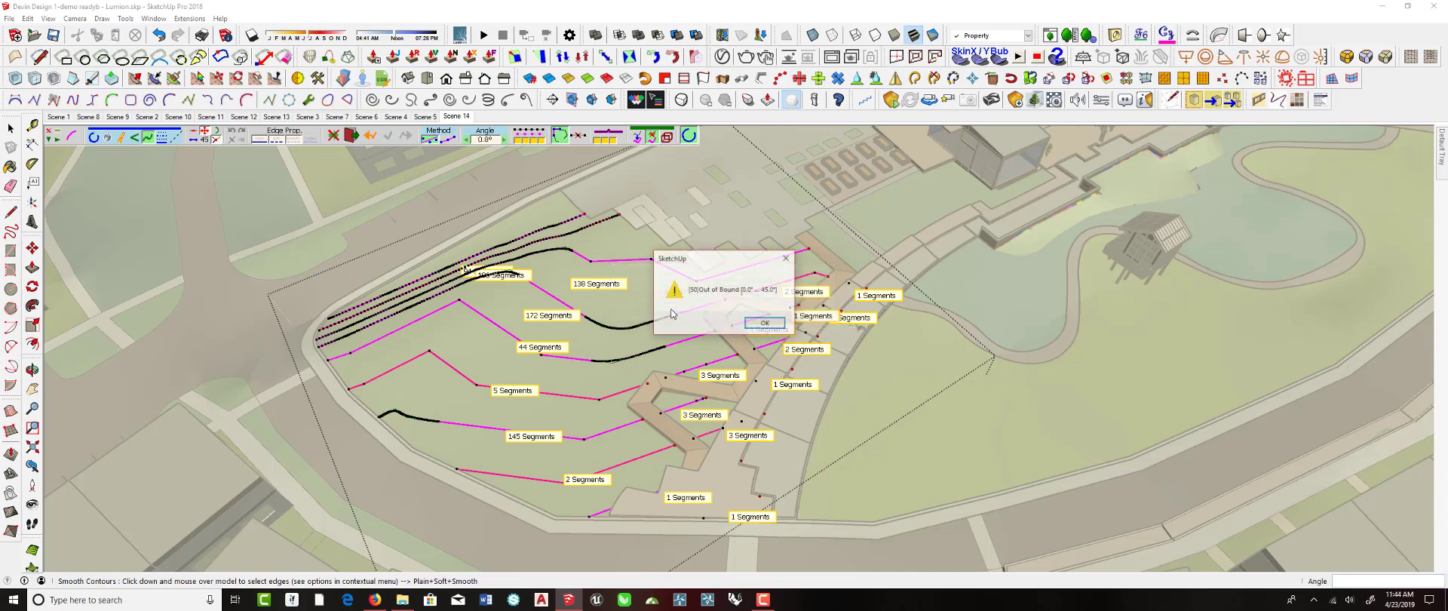
click(762, 324)
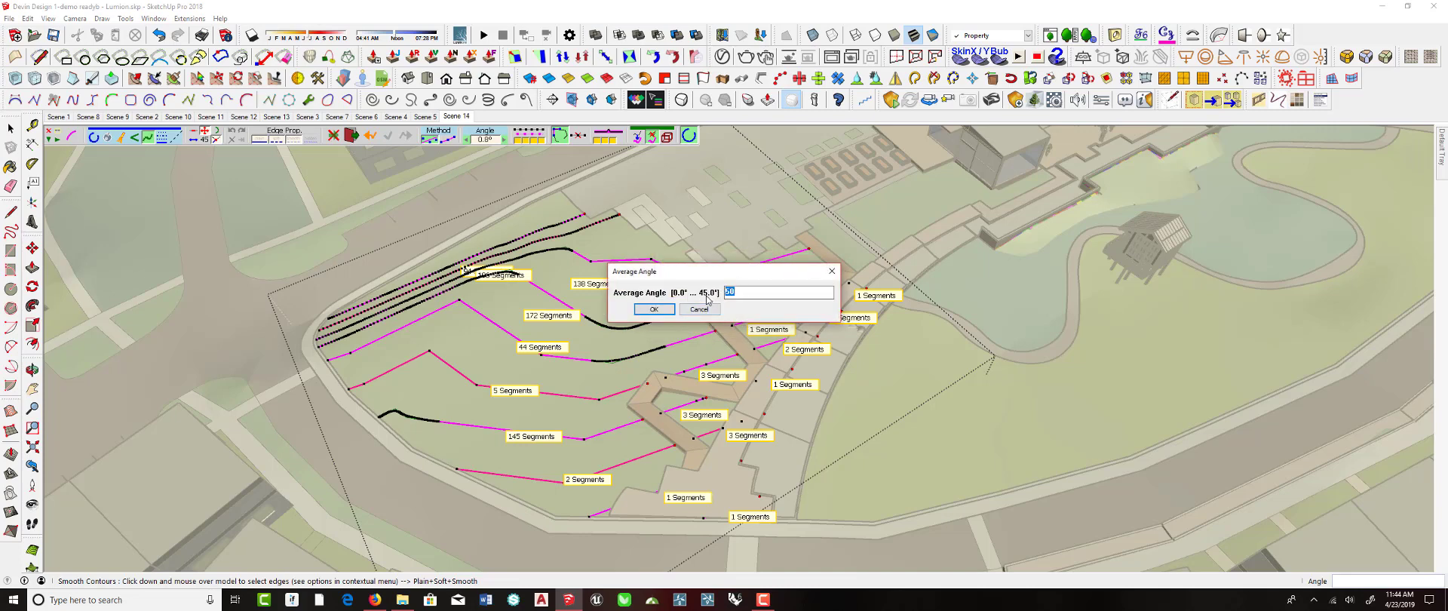
text(45)
key(Return)
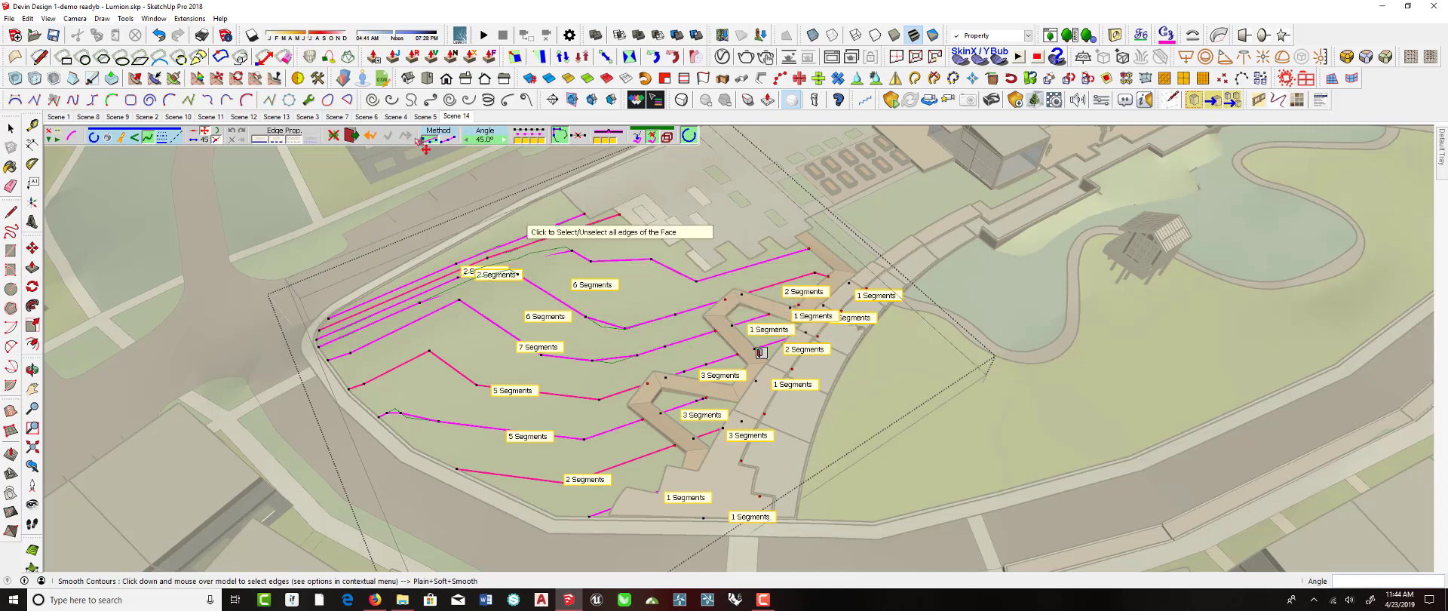
- Change the Average Angle to 1, then 5, and commit the smoothing
click(485, 137)
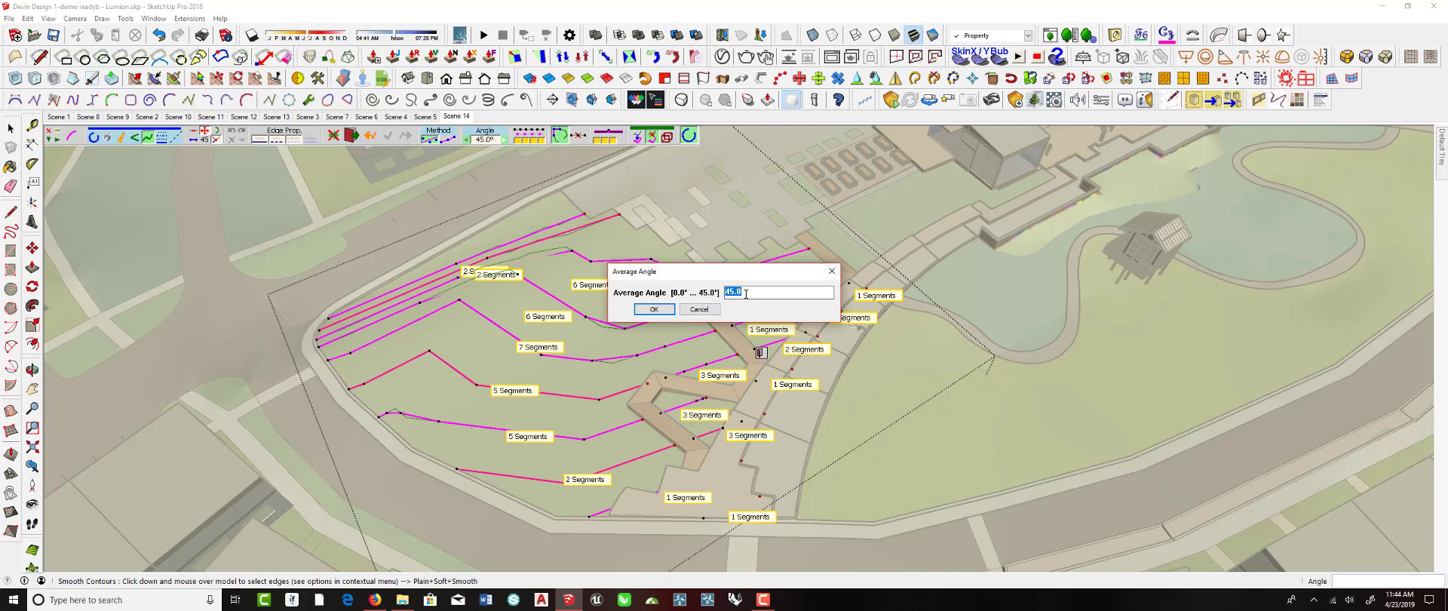
key(Return)
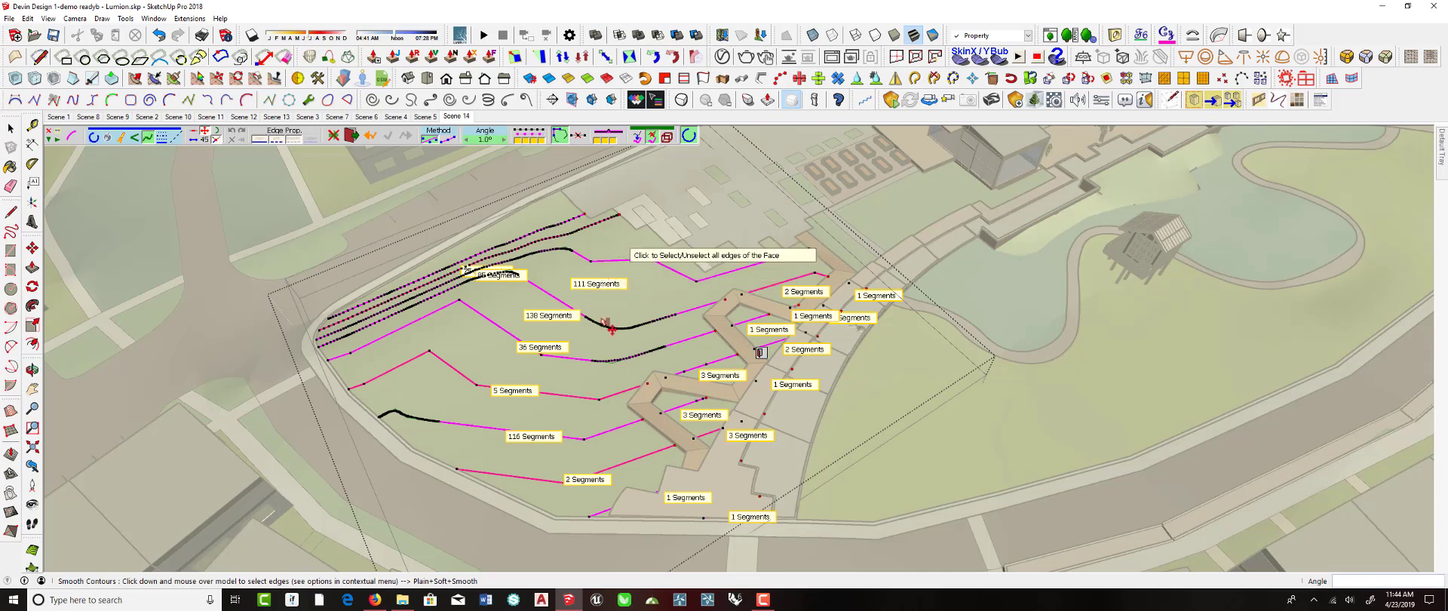
click(485, 138)
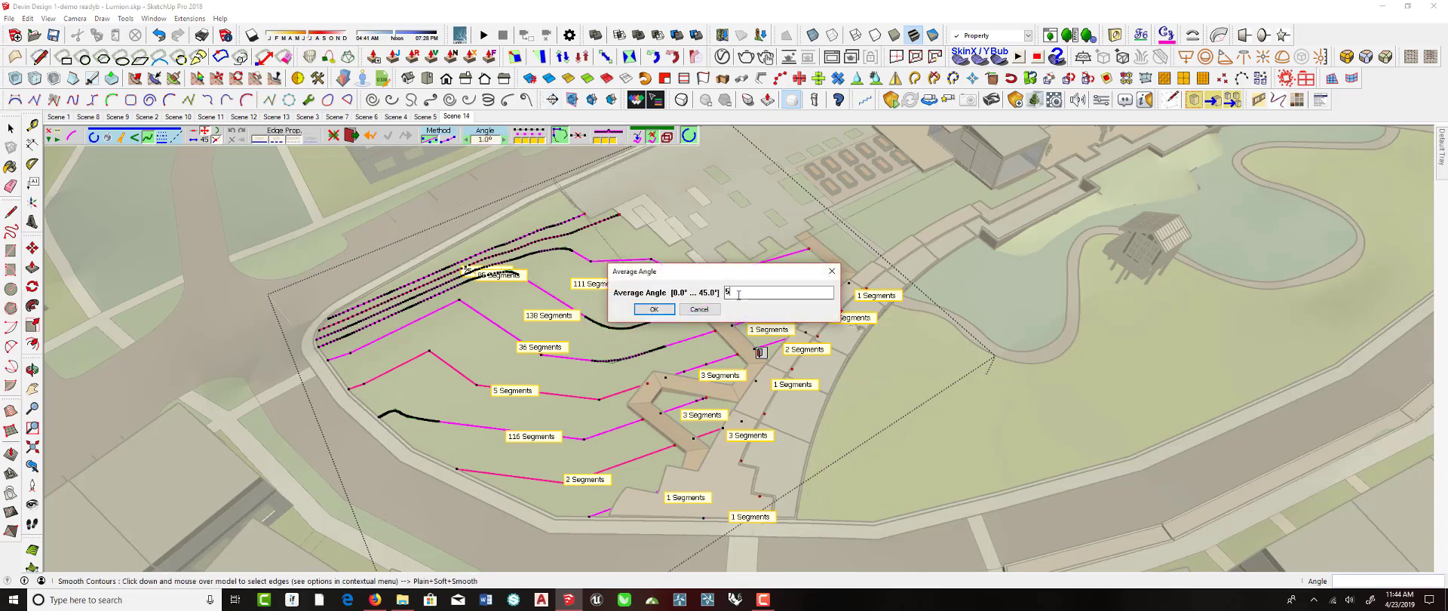
key(Return)
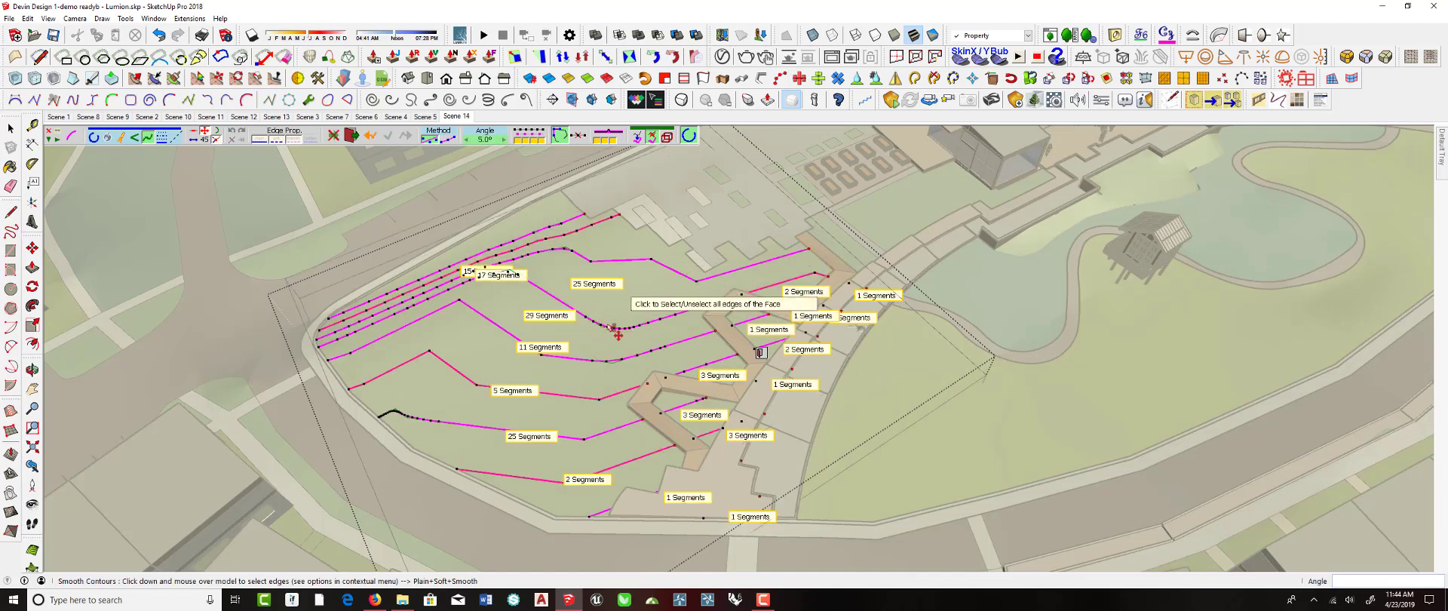
key(Return)
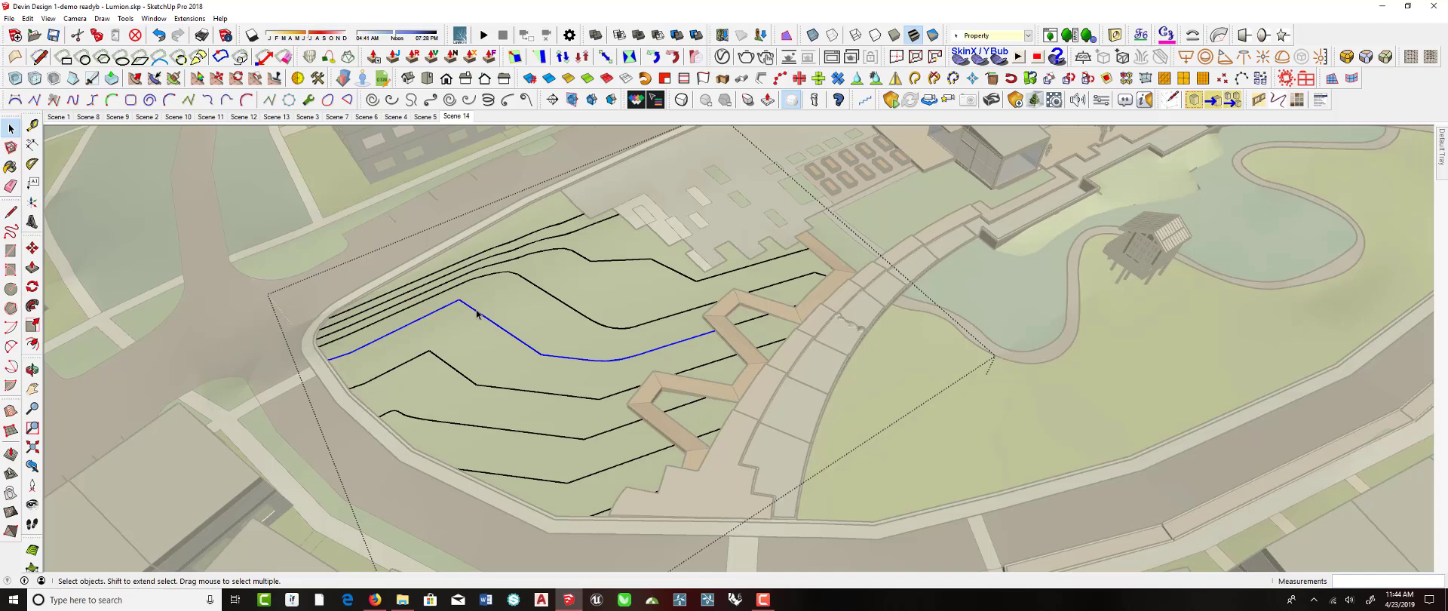
- Smooth the picked contour with Smooth Contours at a 1° Average Angle
click(1166, 34)
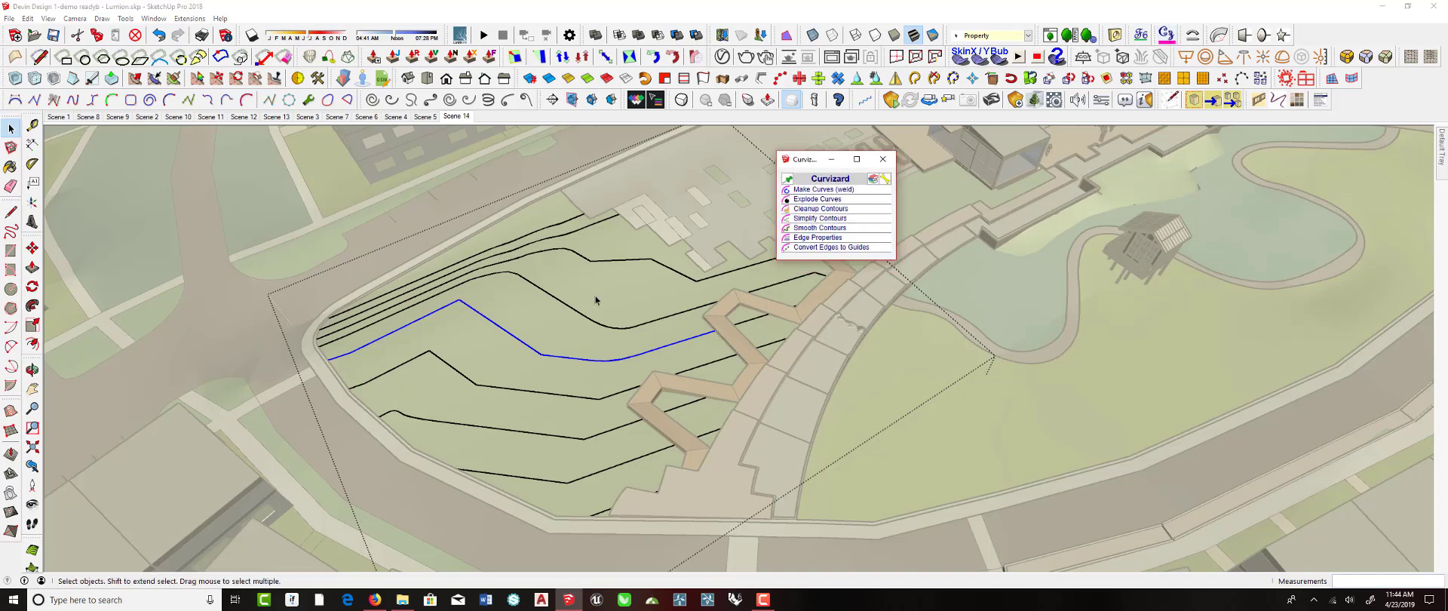
click(821, 233)
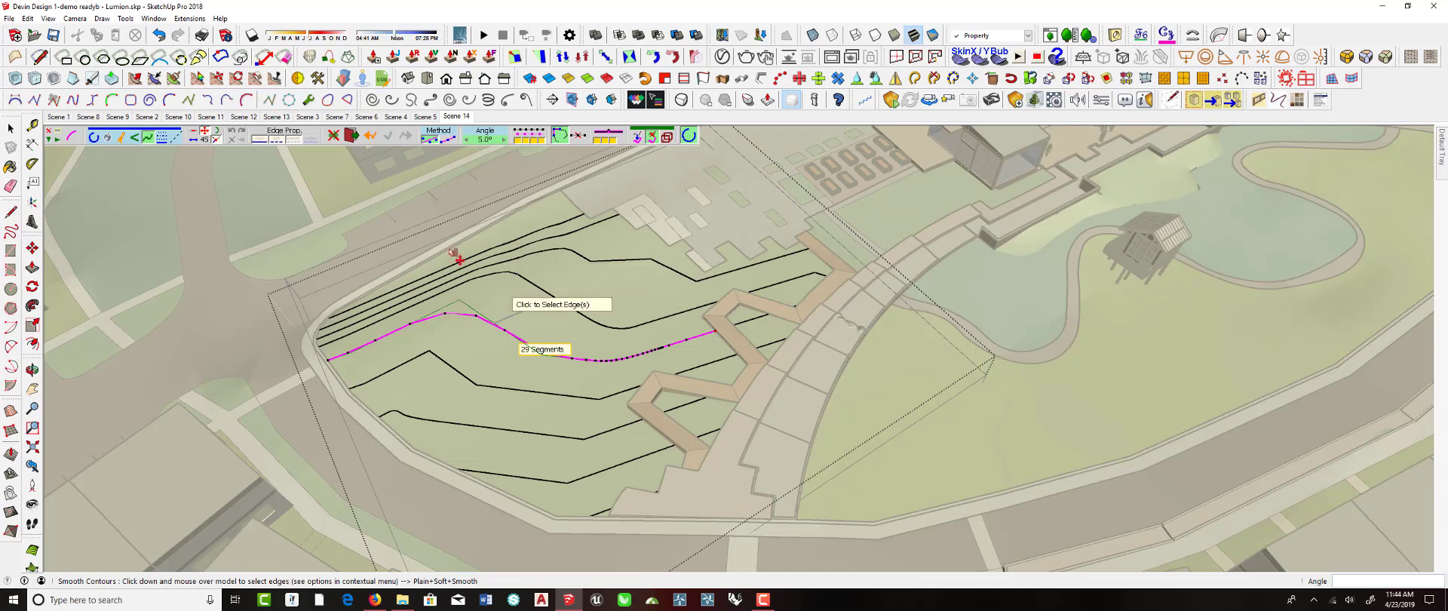
click(485, 139)
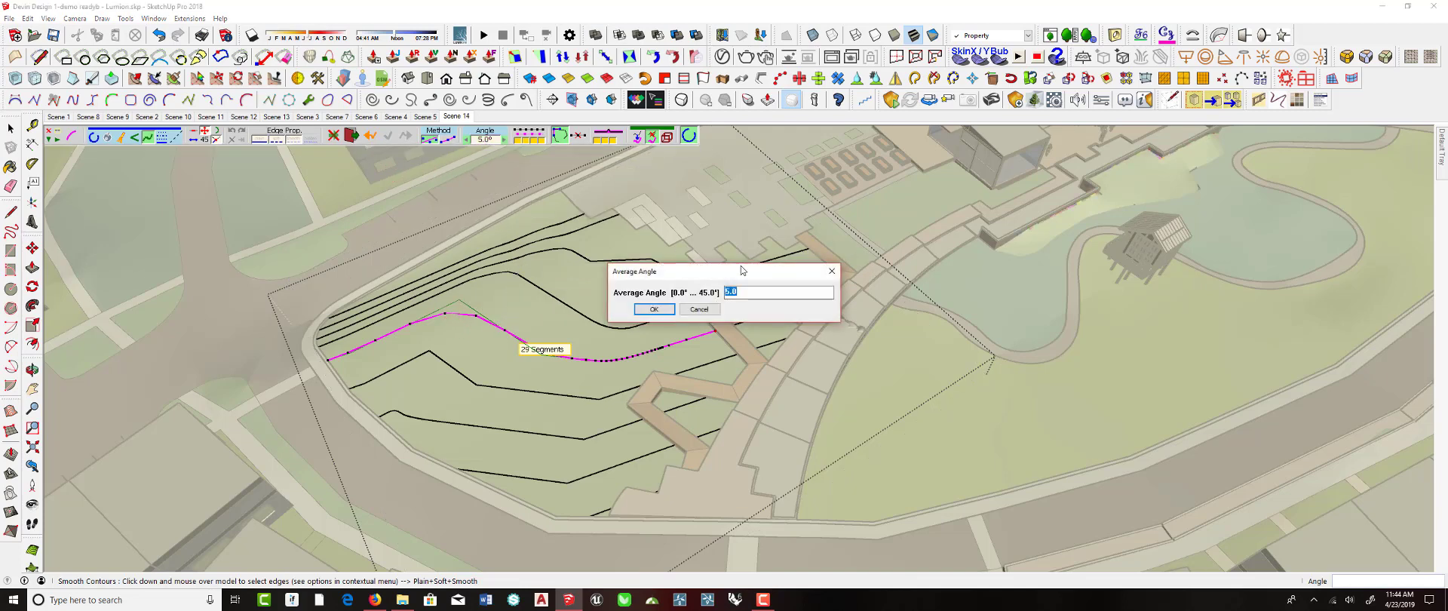
text(1)
key(Return)
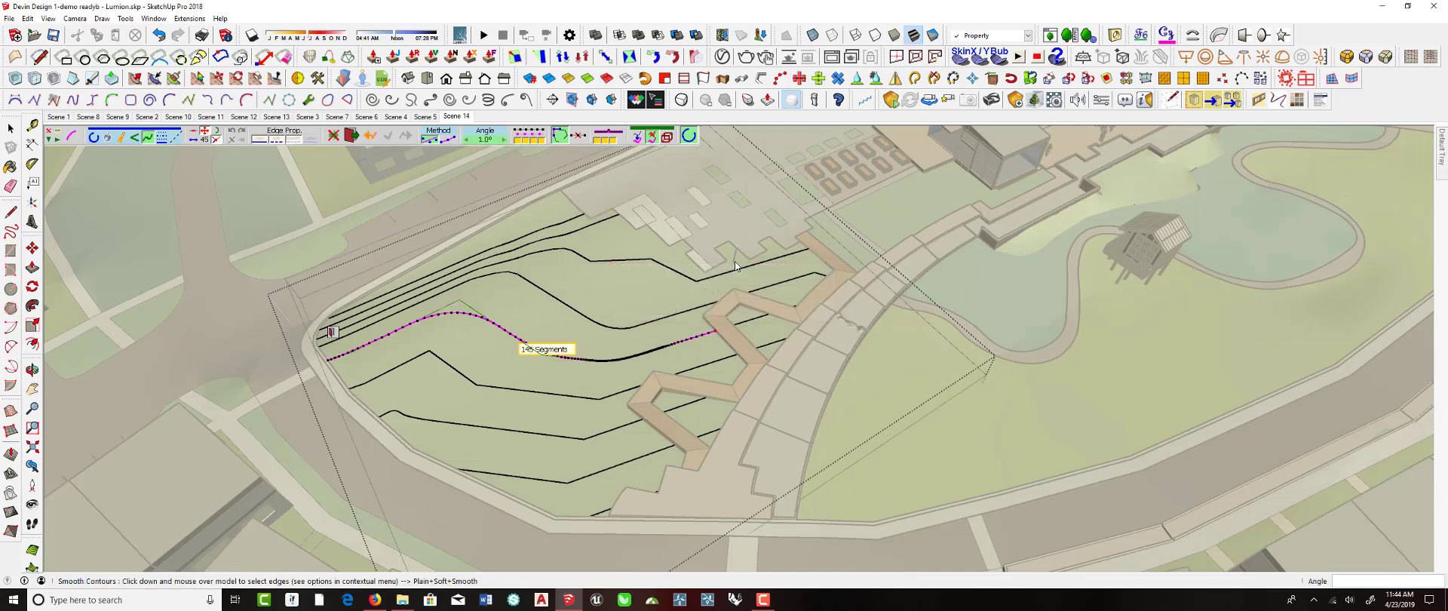
key(space)
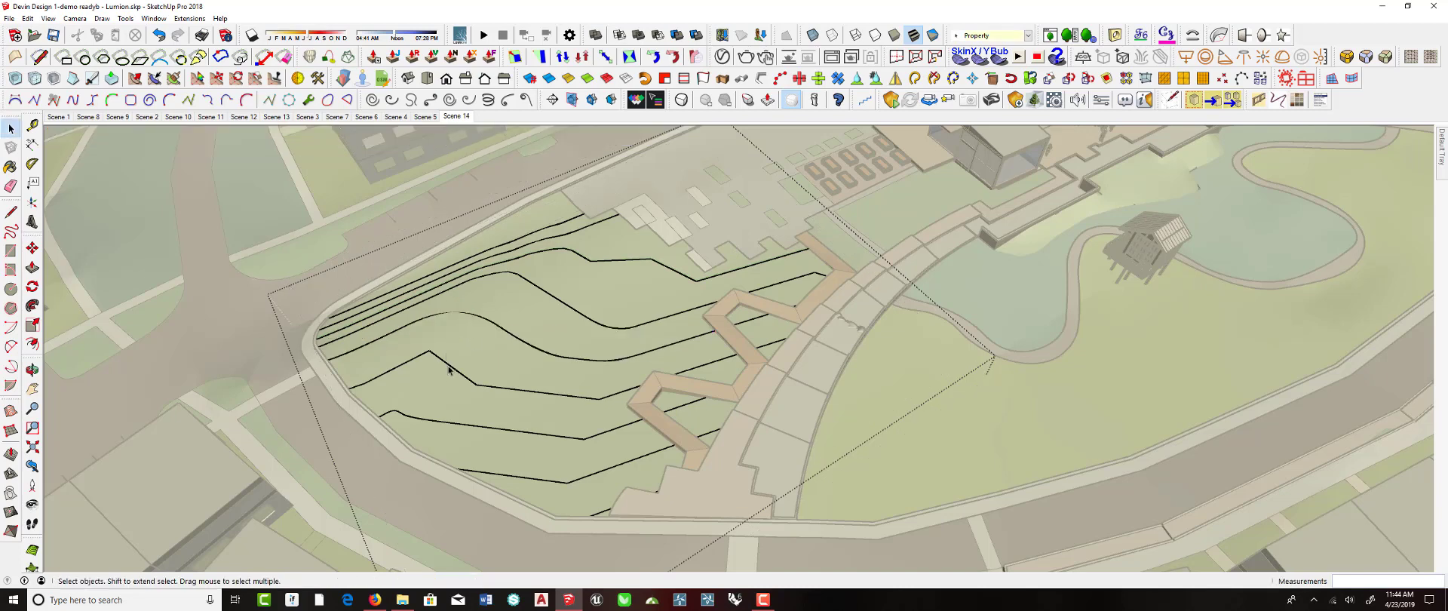
- Rerun Smooth Contours on all the terrain face's contour edges and commit
click(1166, 34)
click(807, 228)
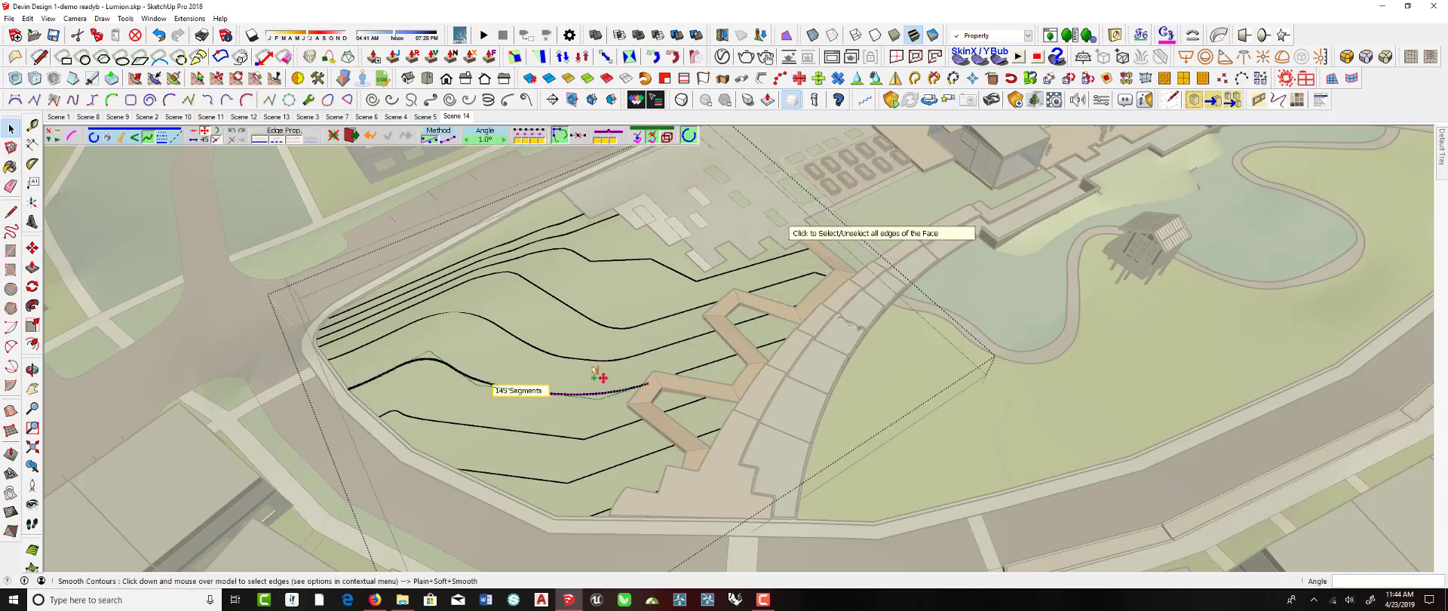
click(514, 424)
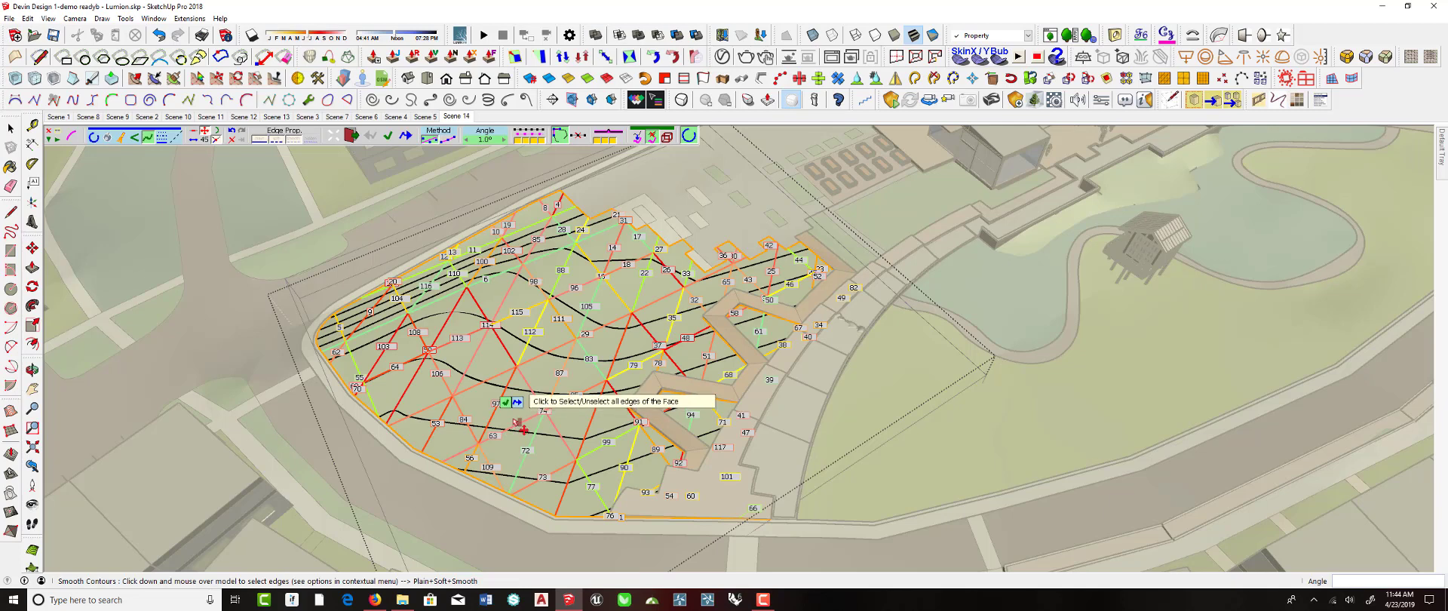
key(Return)
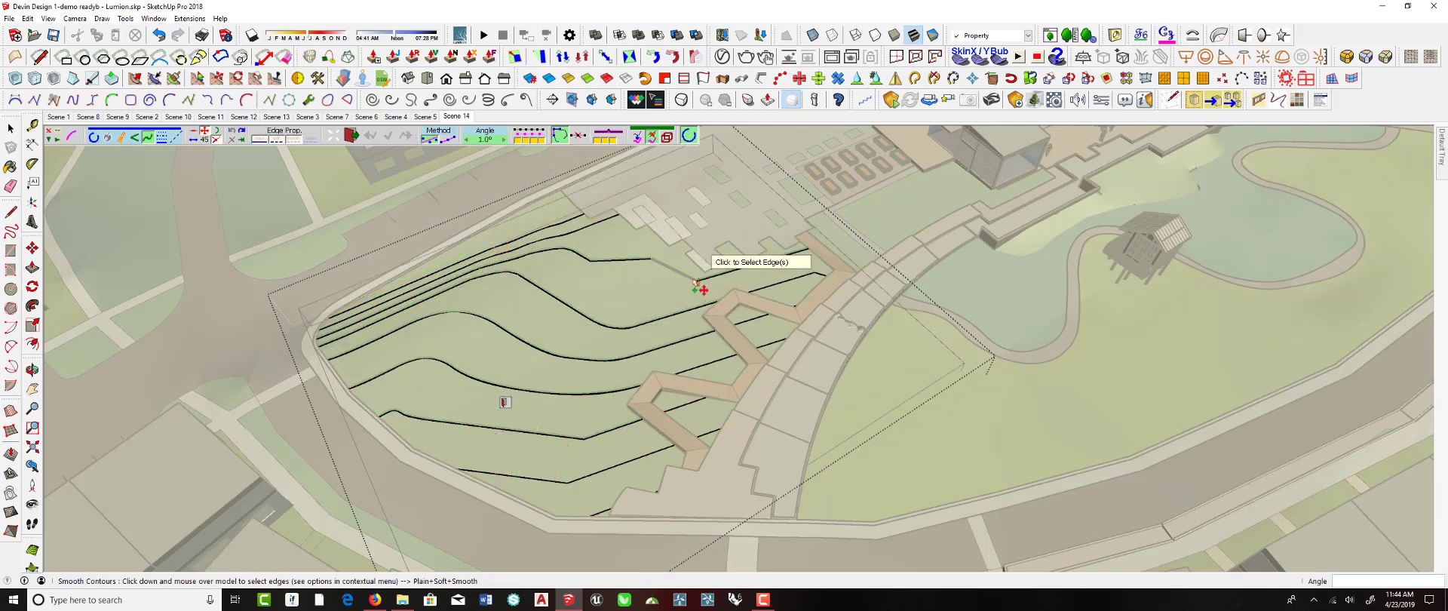
key(space)
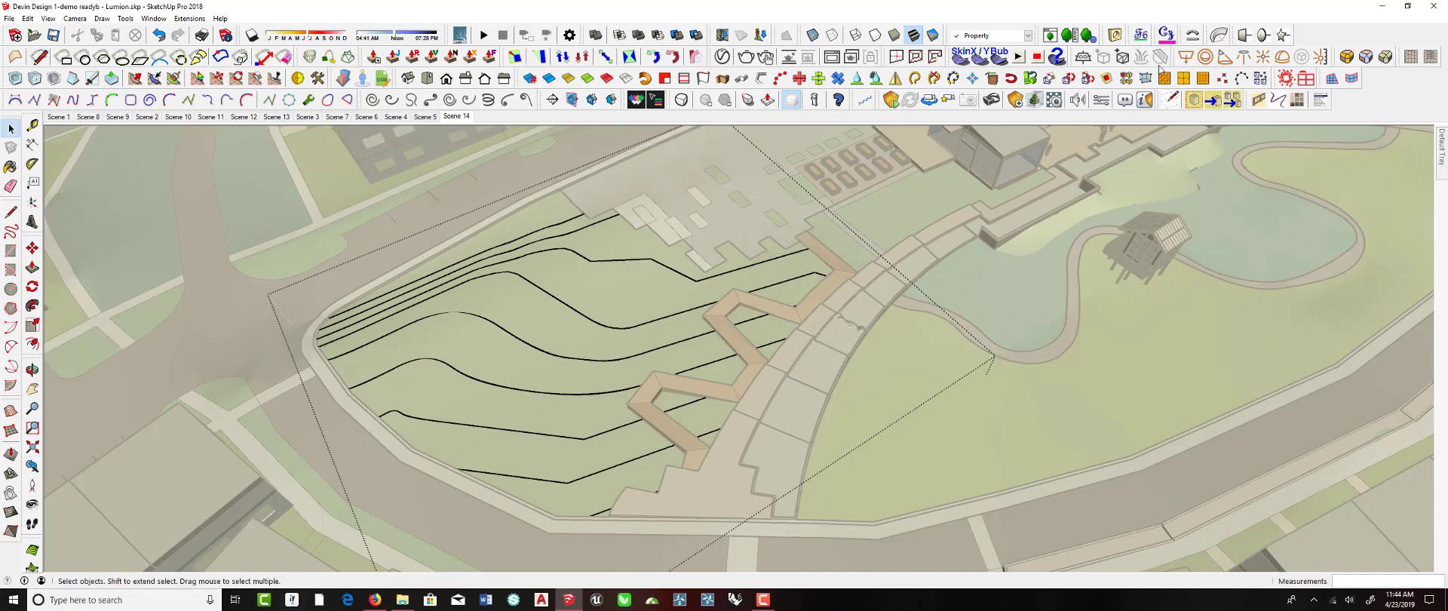
- Smooth the top contour line with Smooth Contours at a 0.2° Average Angle
click(1169, 35)
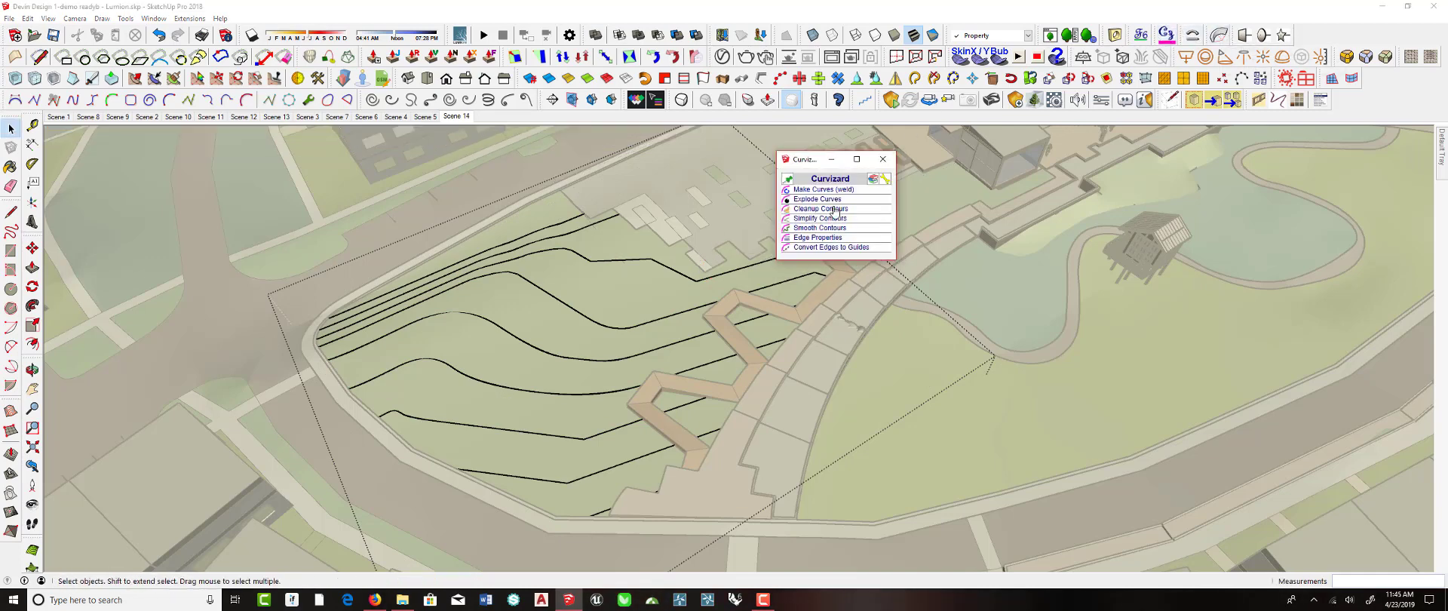
click(821, 228)
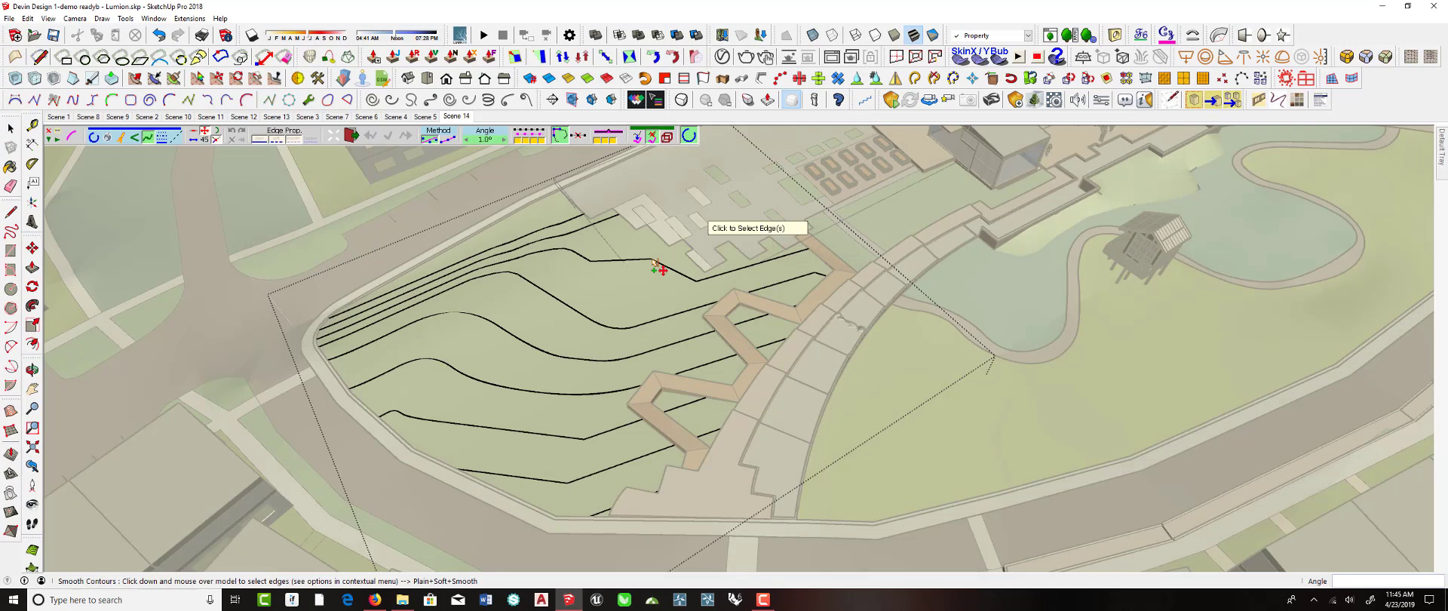
click(663, 276)
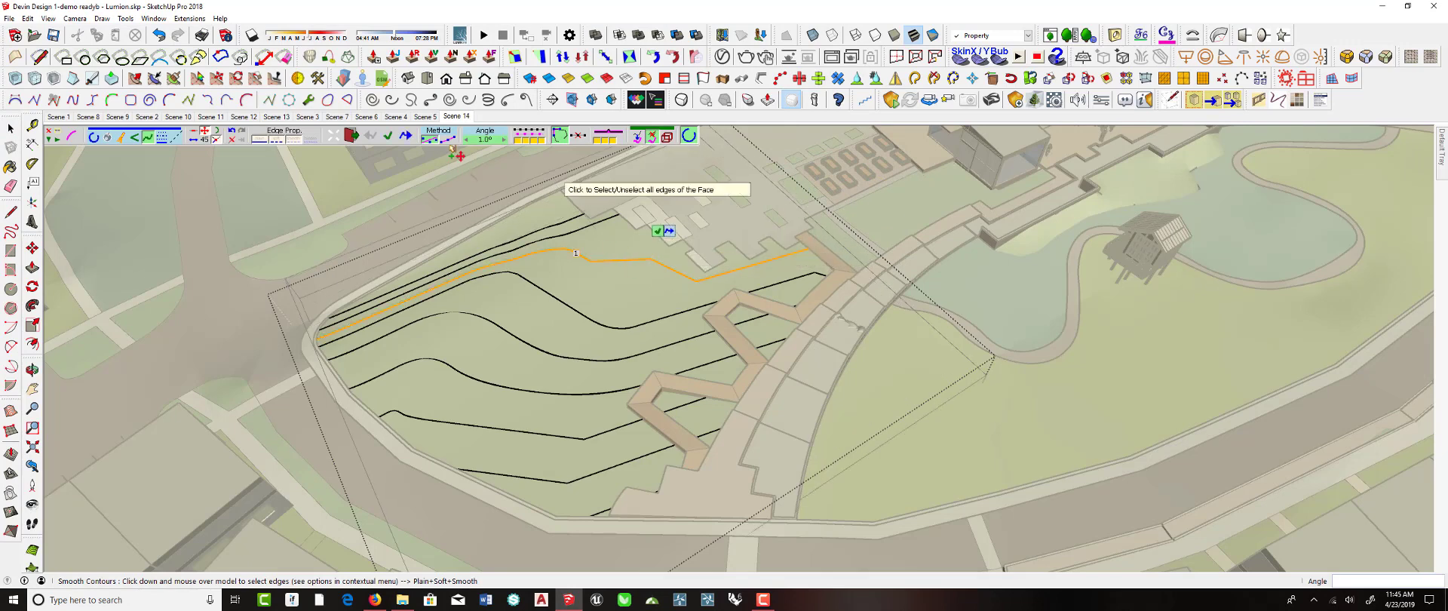
click(486, 140)
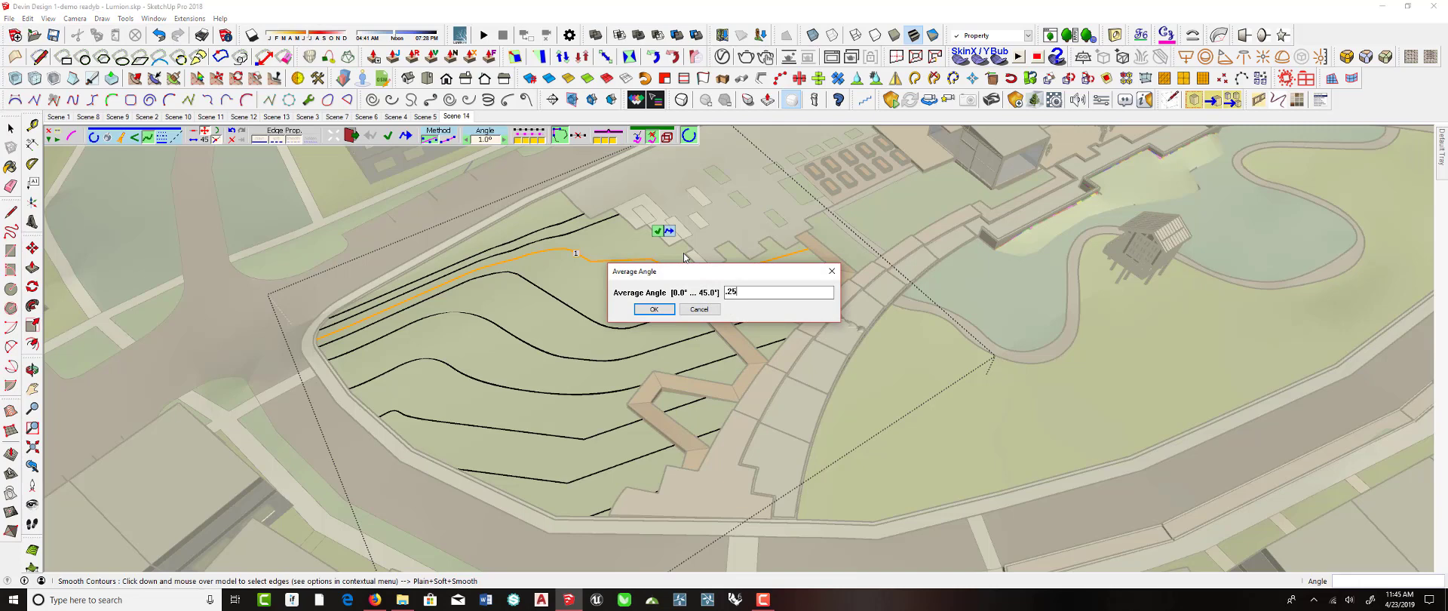
key(Return)
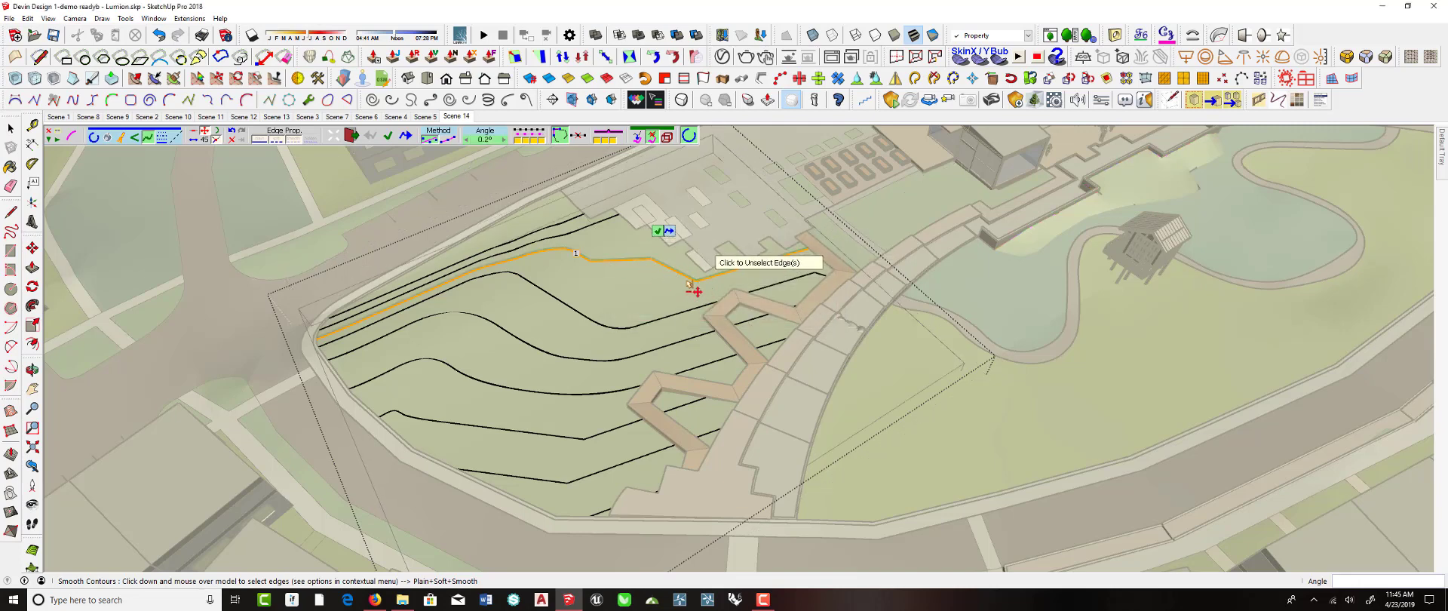
key(Return)
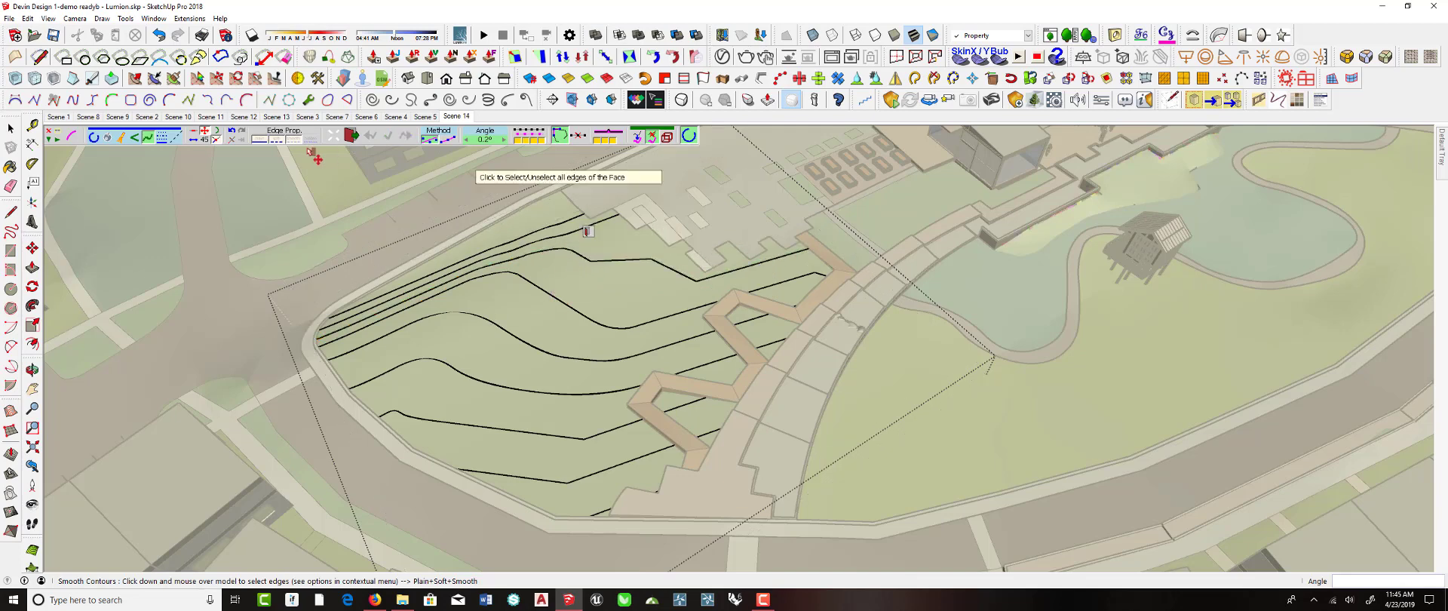
- Set Max Edge Angle to 20° and re-smooth the top contour into a flowing curve
click(204, 139)
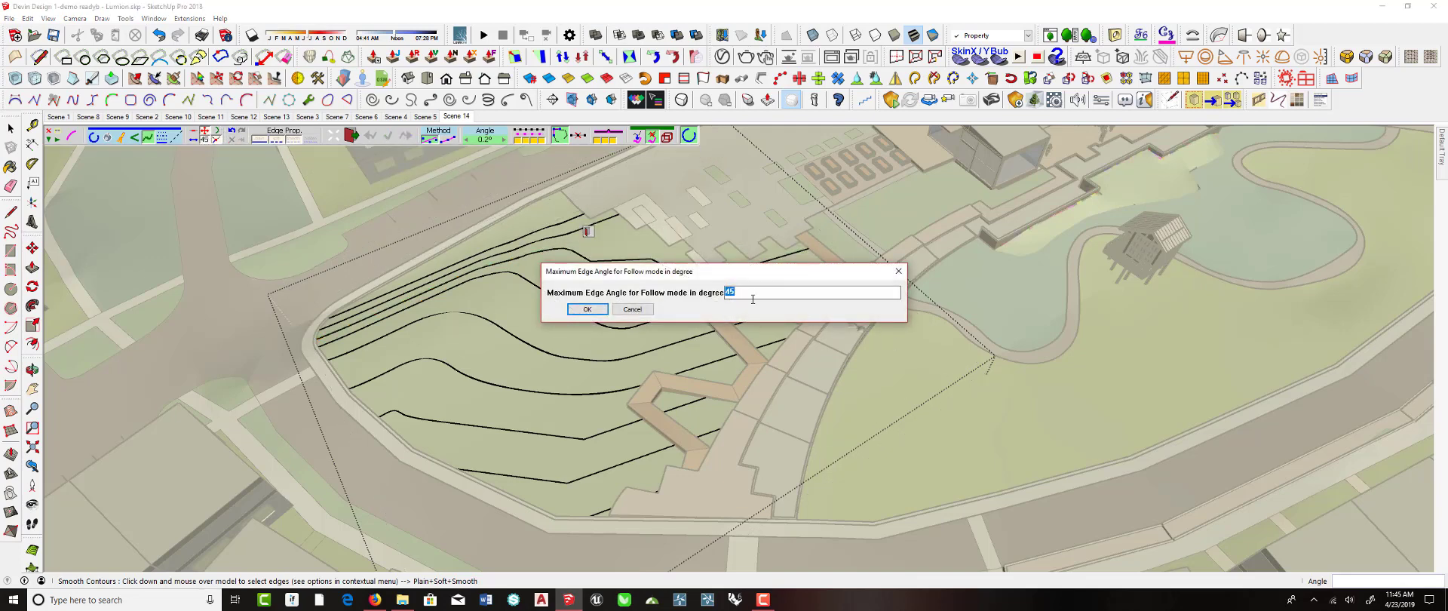
key(Return)
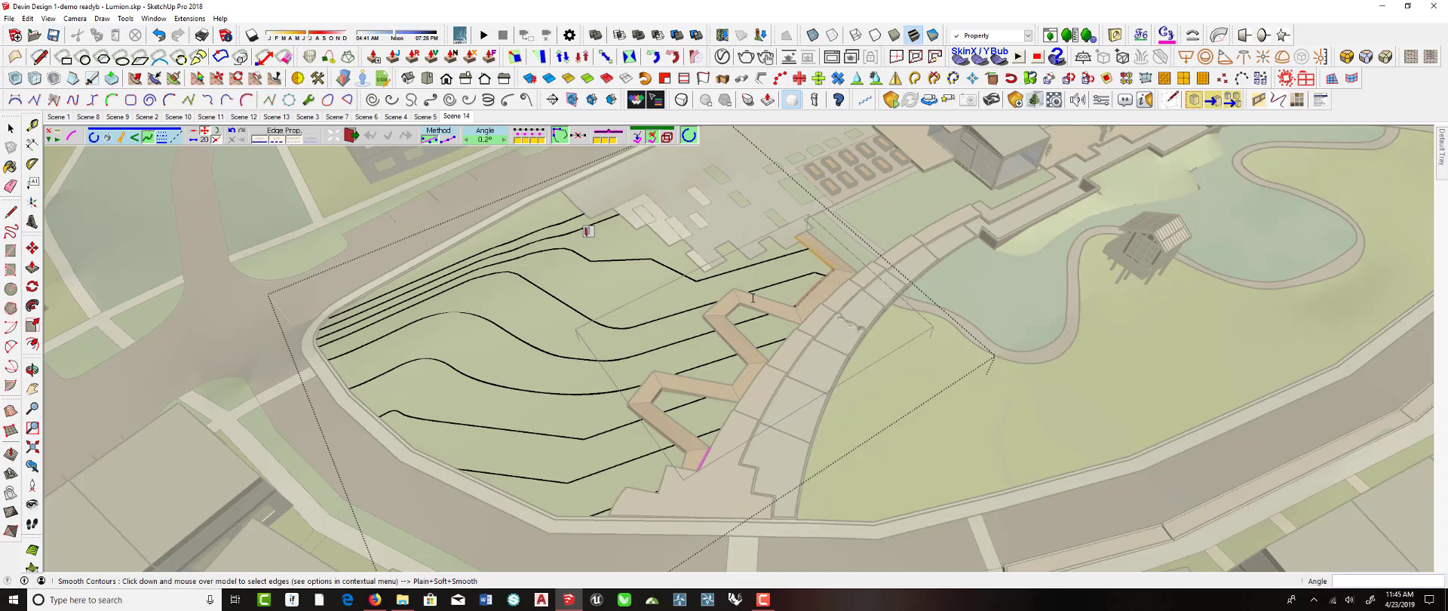
click(691, 275)
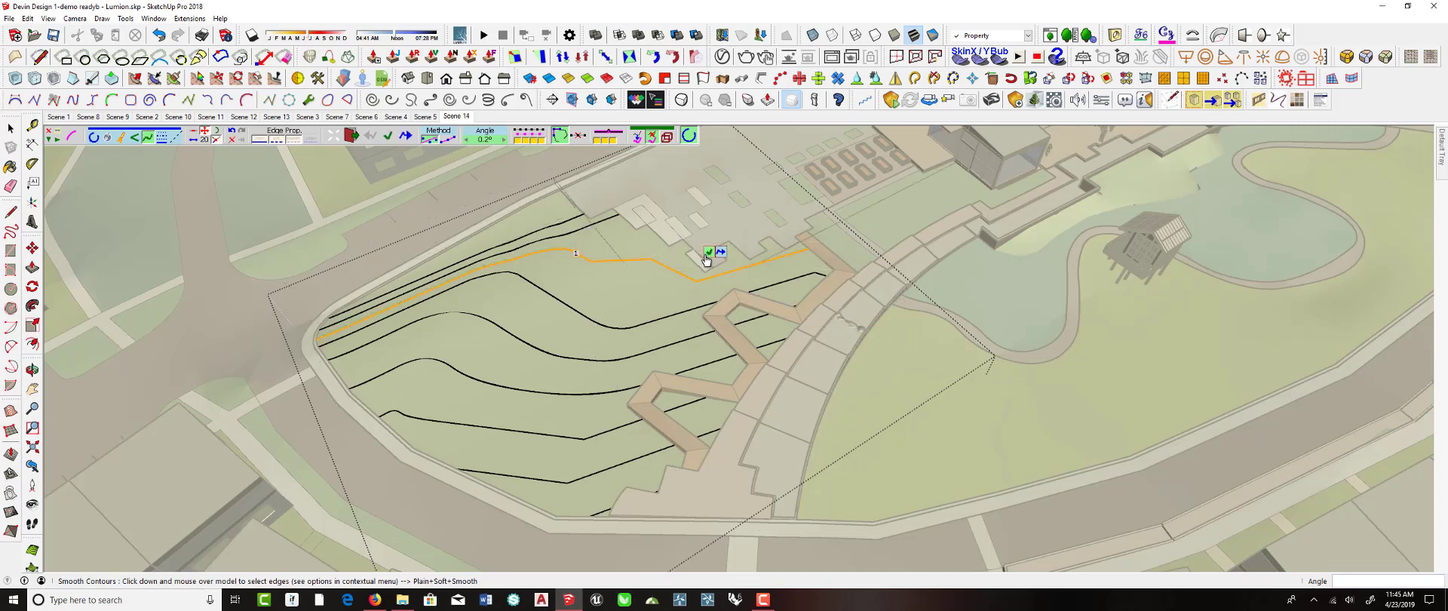
click(709, 252)
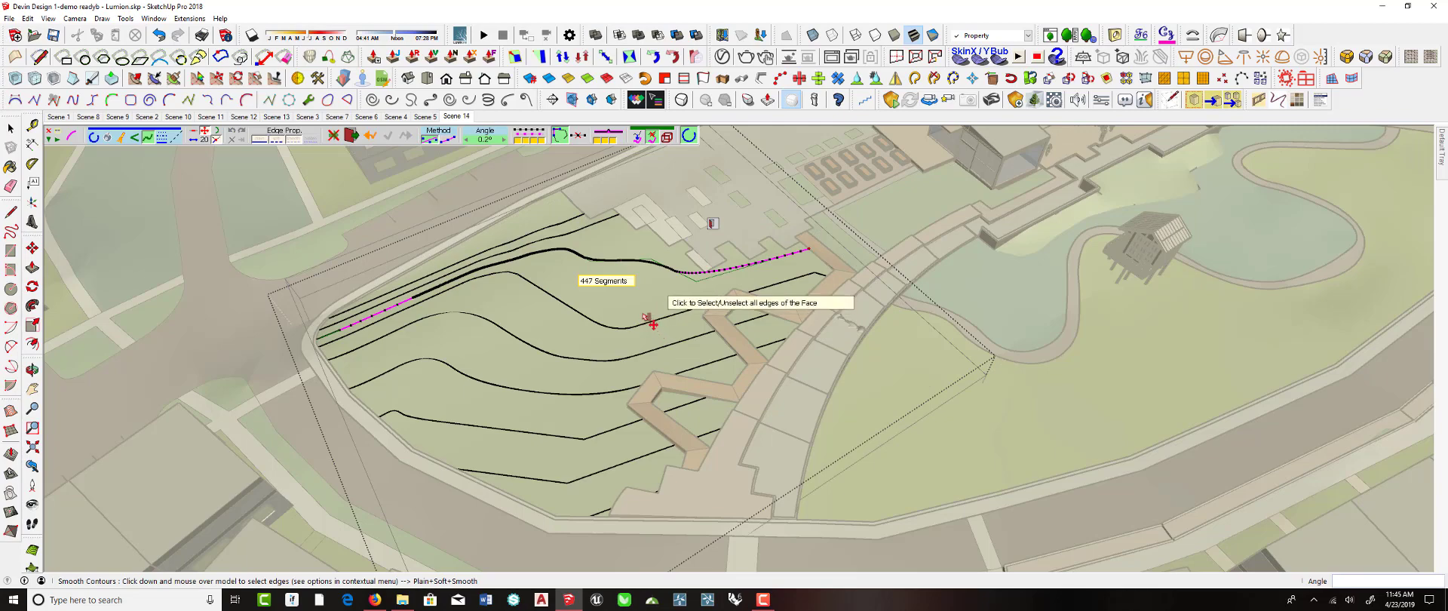
middle_drag(653, 324, 630, 338)
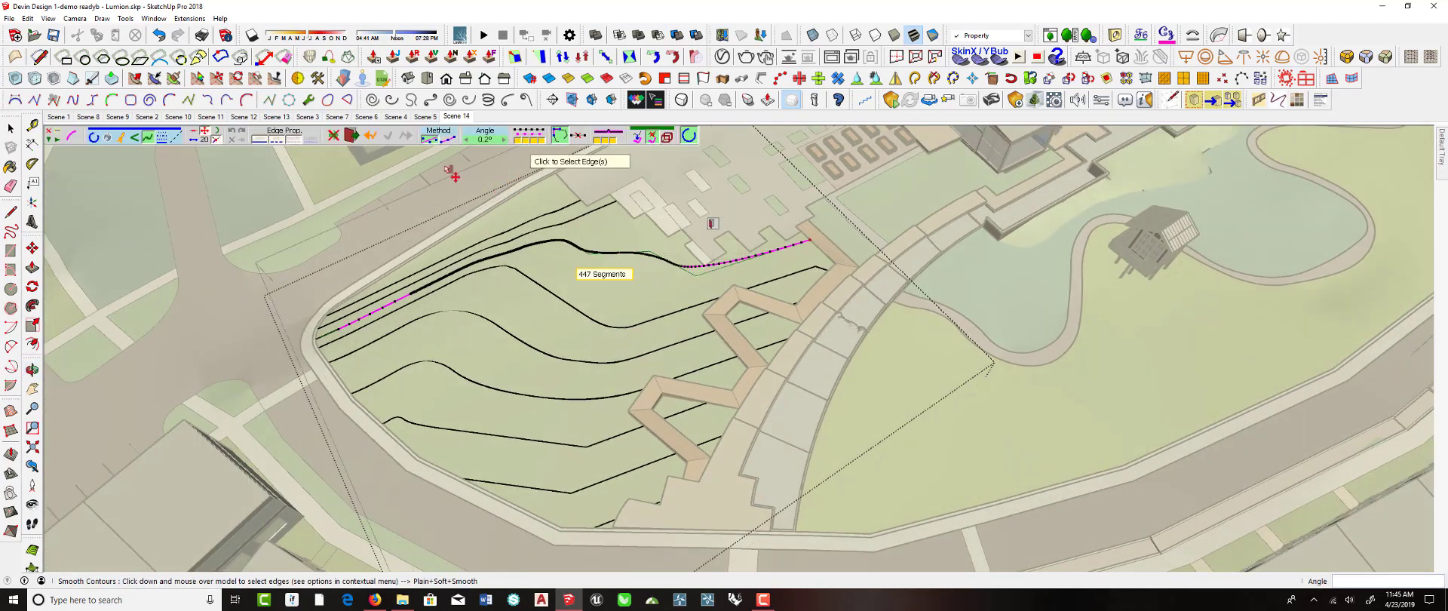
key(space)
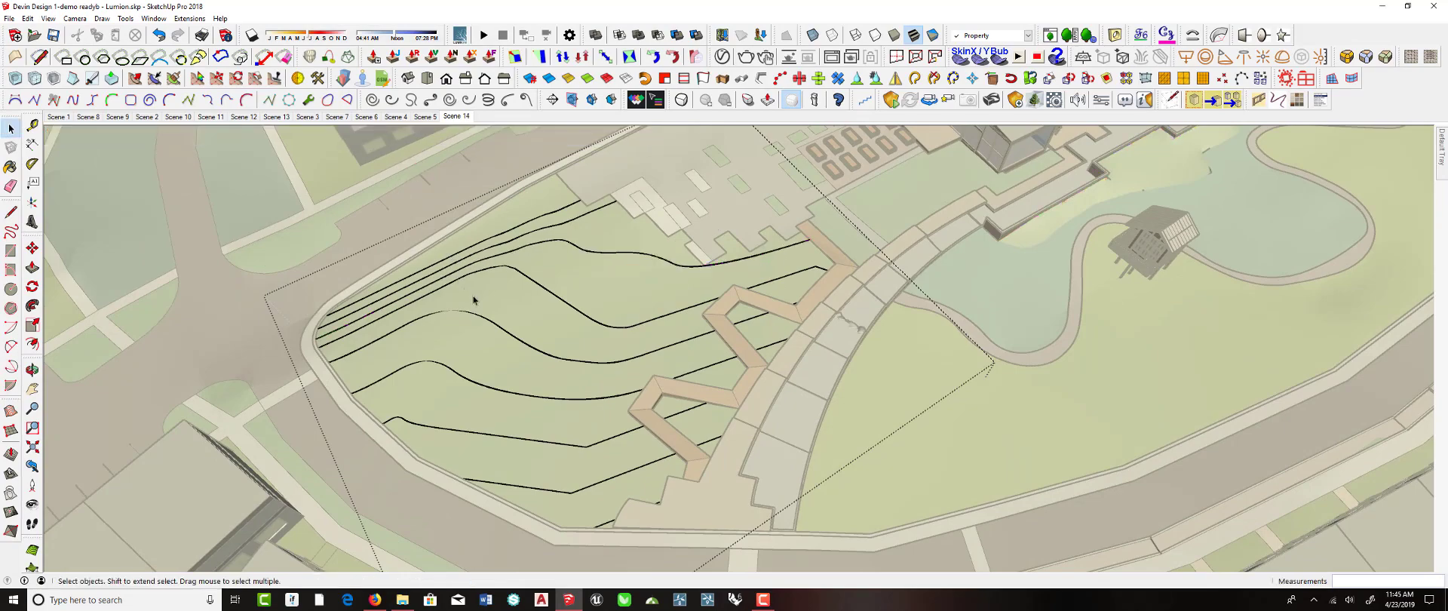
- Smooth two lower left-slope contours with Curvizard Smooth Contours, cutting one from 254 to 61 segments
middle_drag(474, 300, 582, 377)
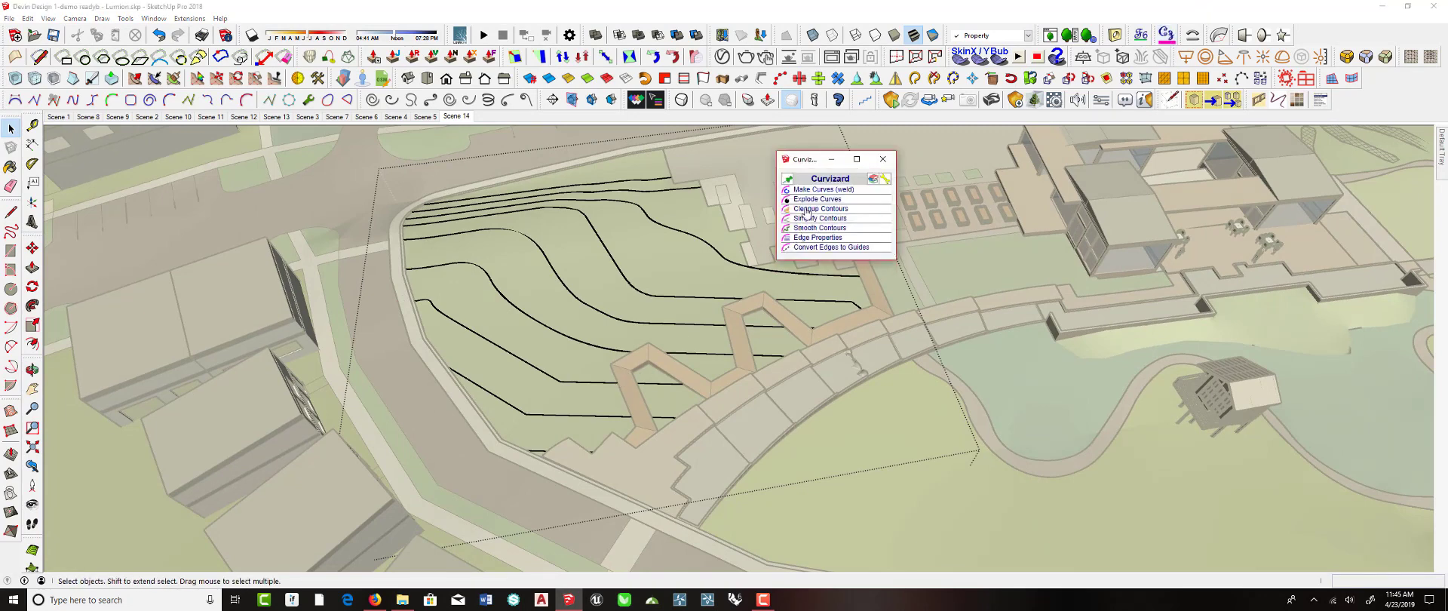
click(806, 232)
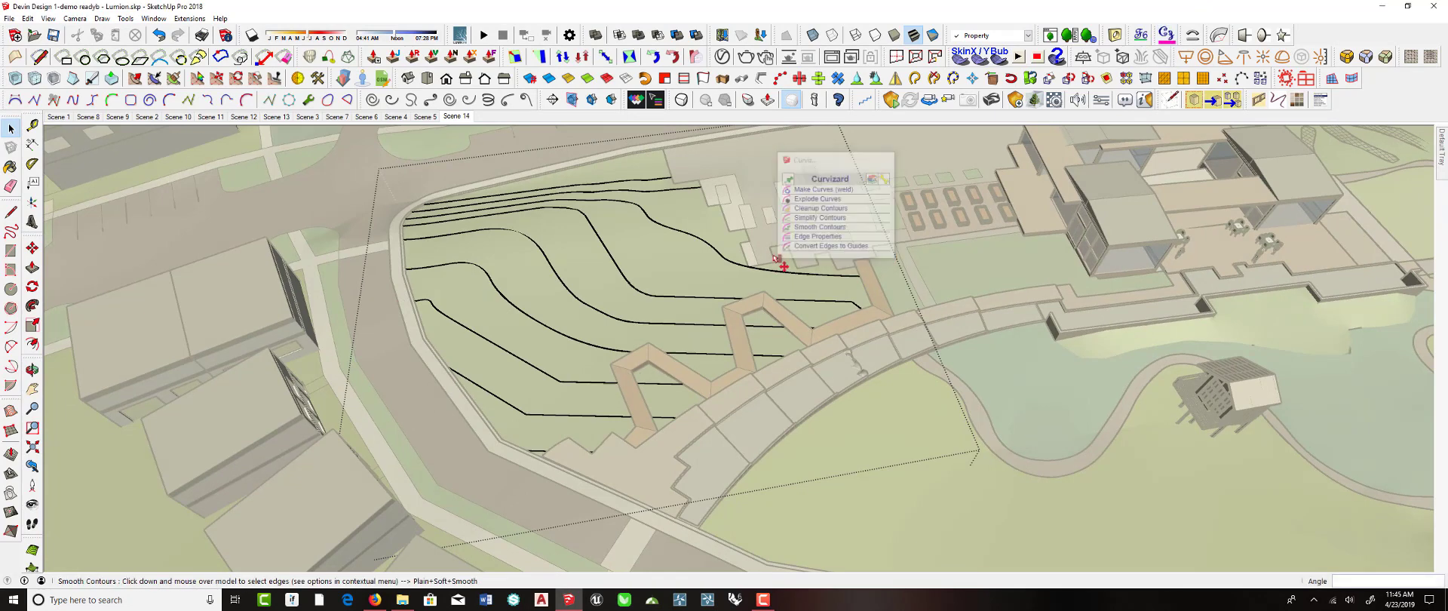
click(557, 384)
click(557, 383)
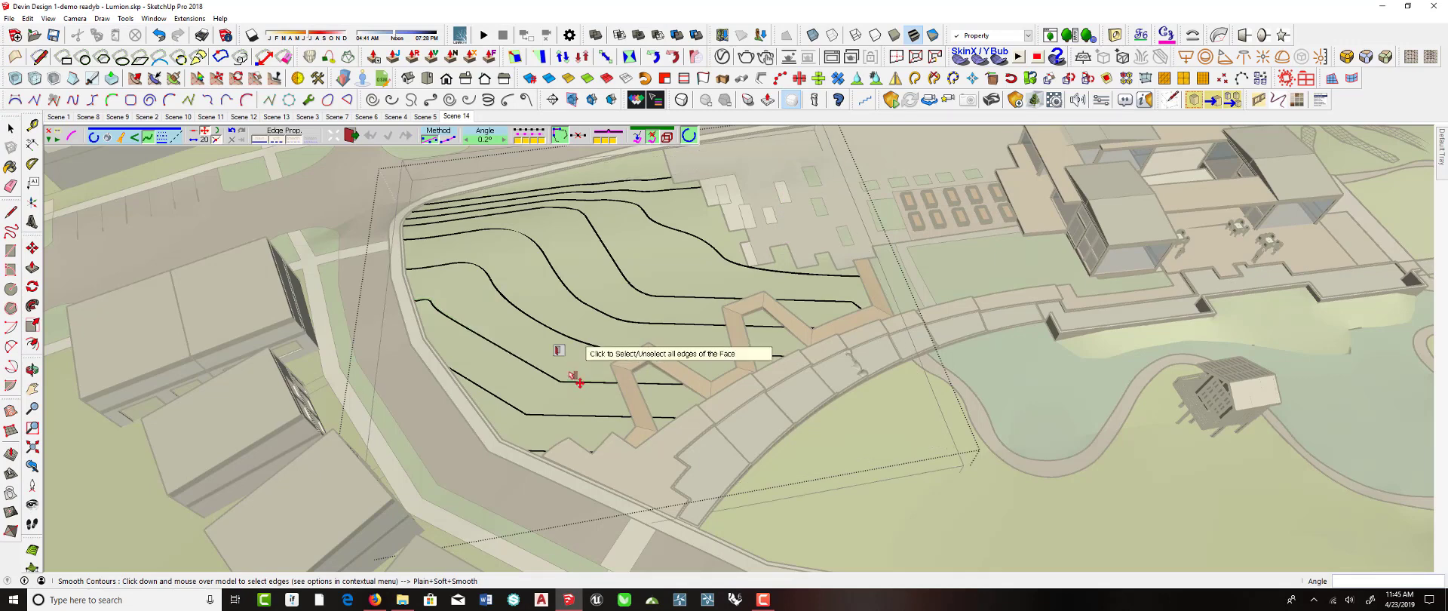
key(space)
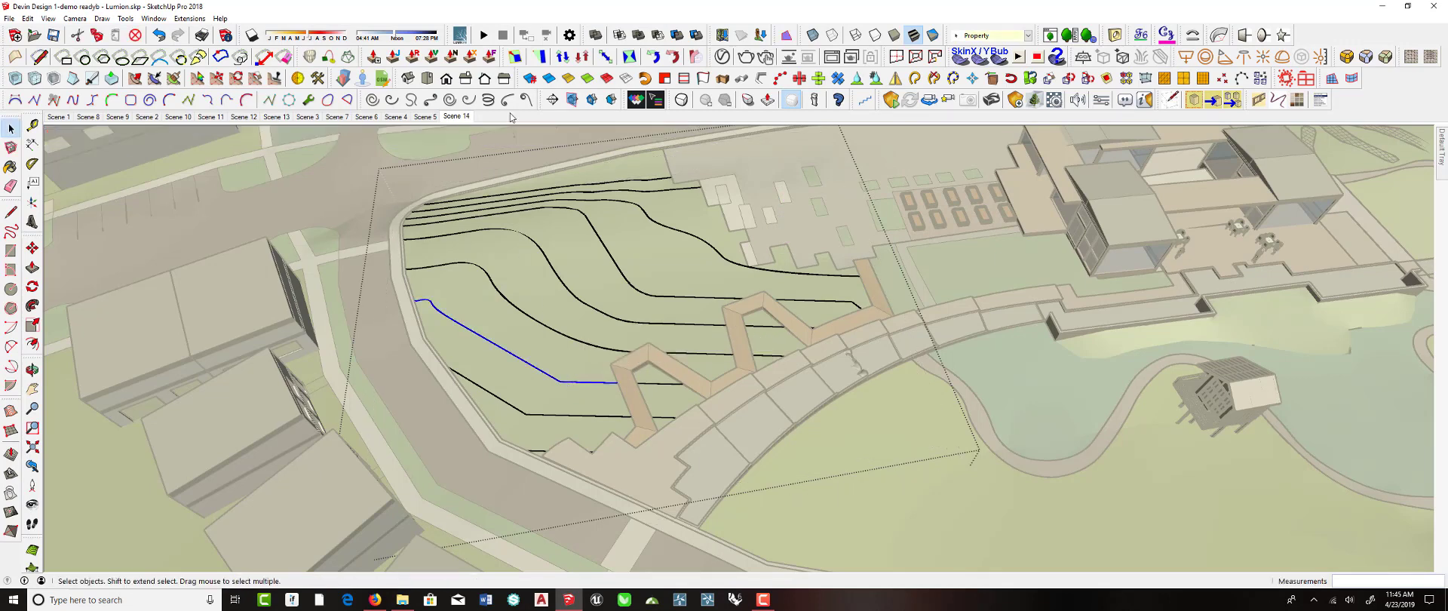
click(1166, 35)
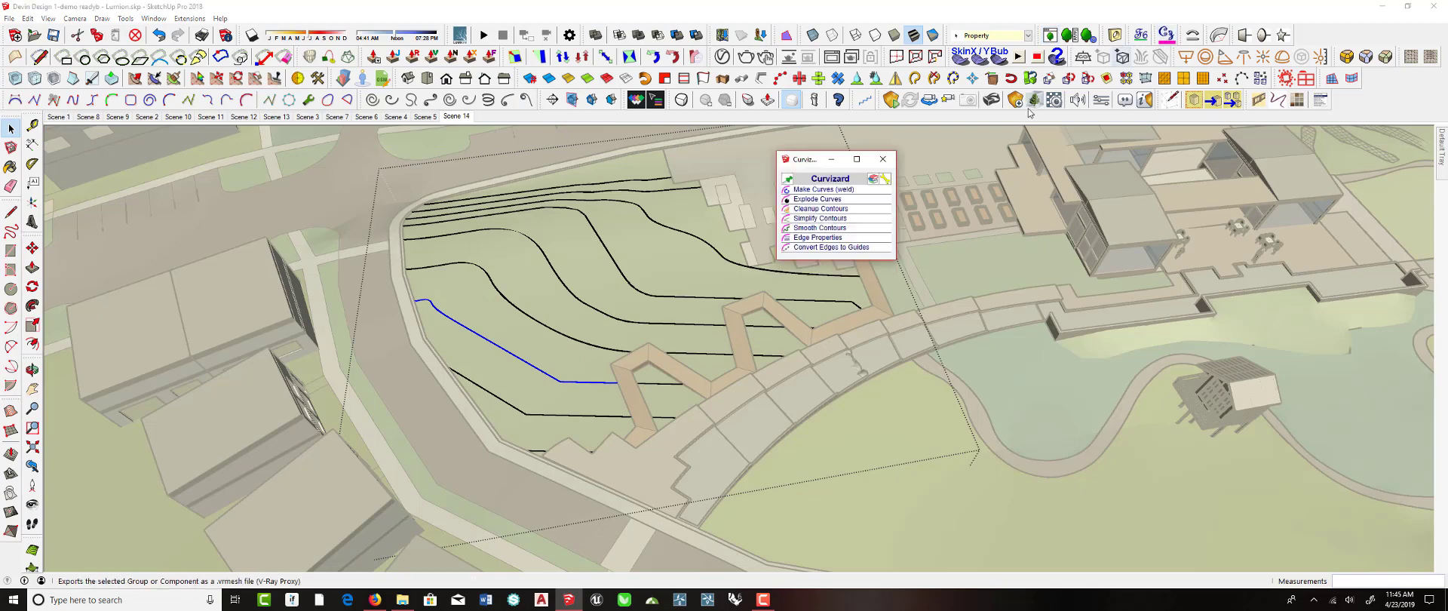
click(818, 228)
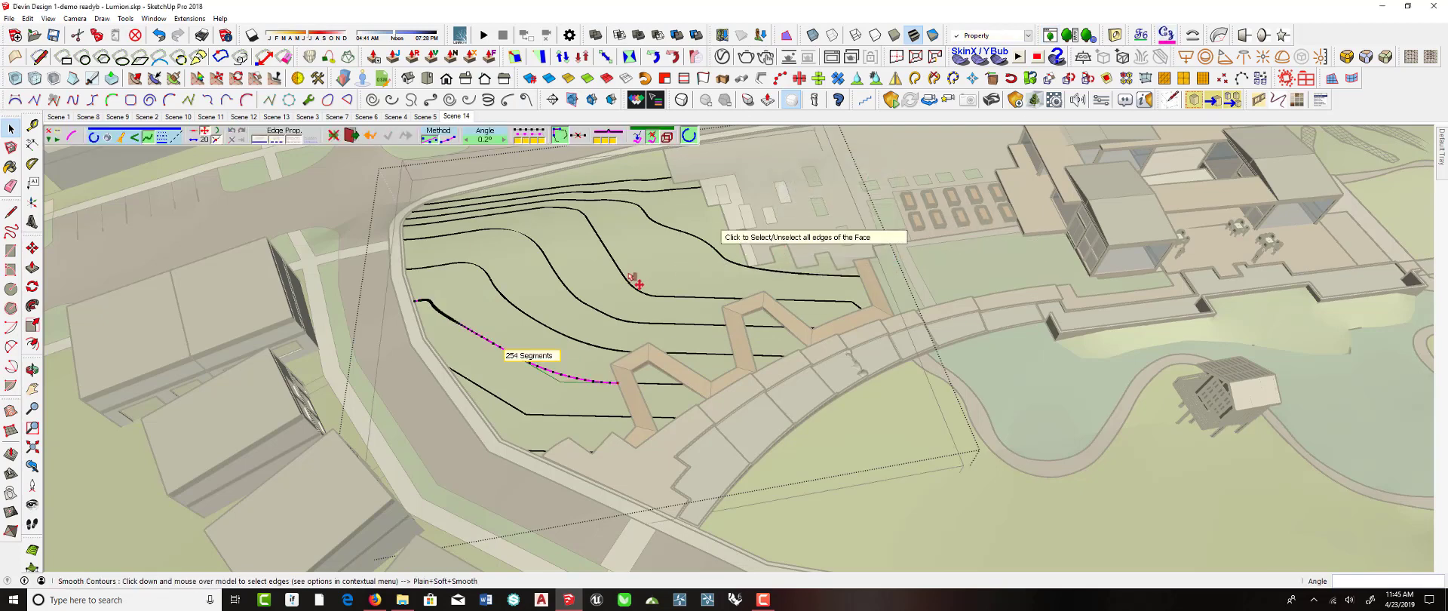
click(549, 418)
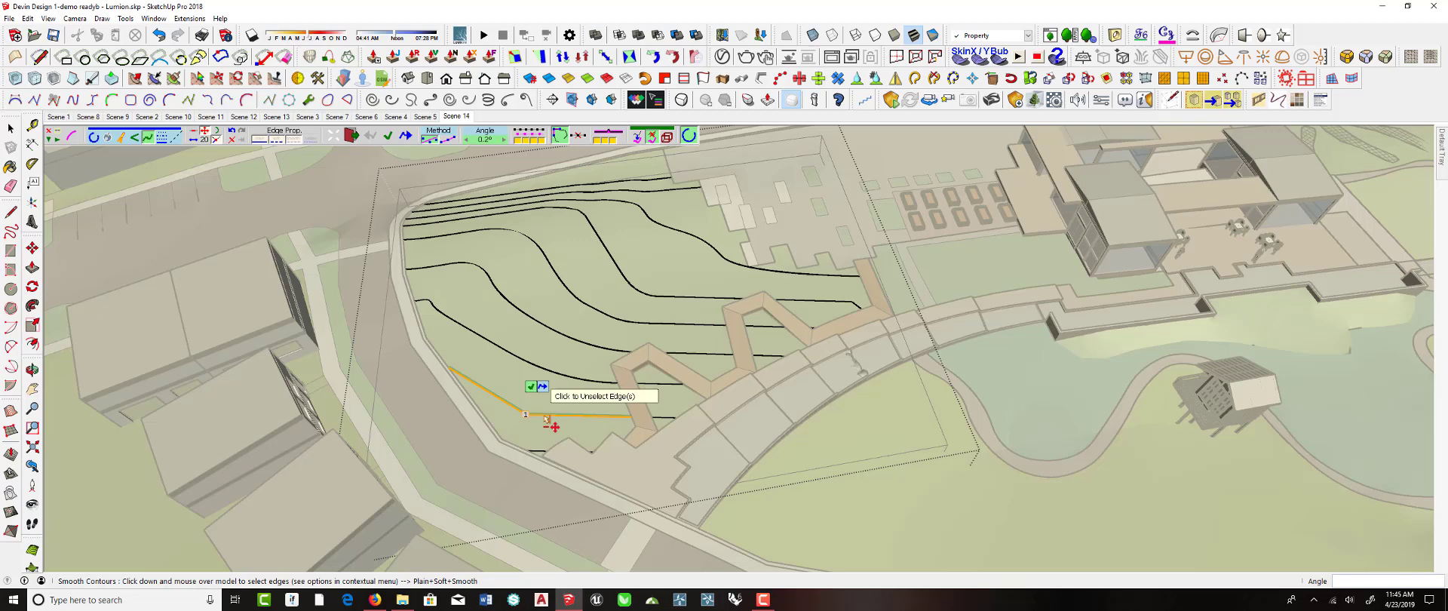
click(551, 417)
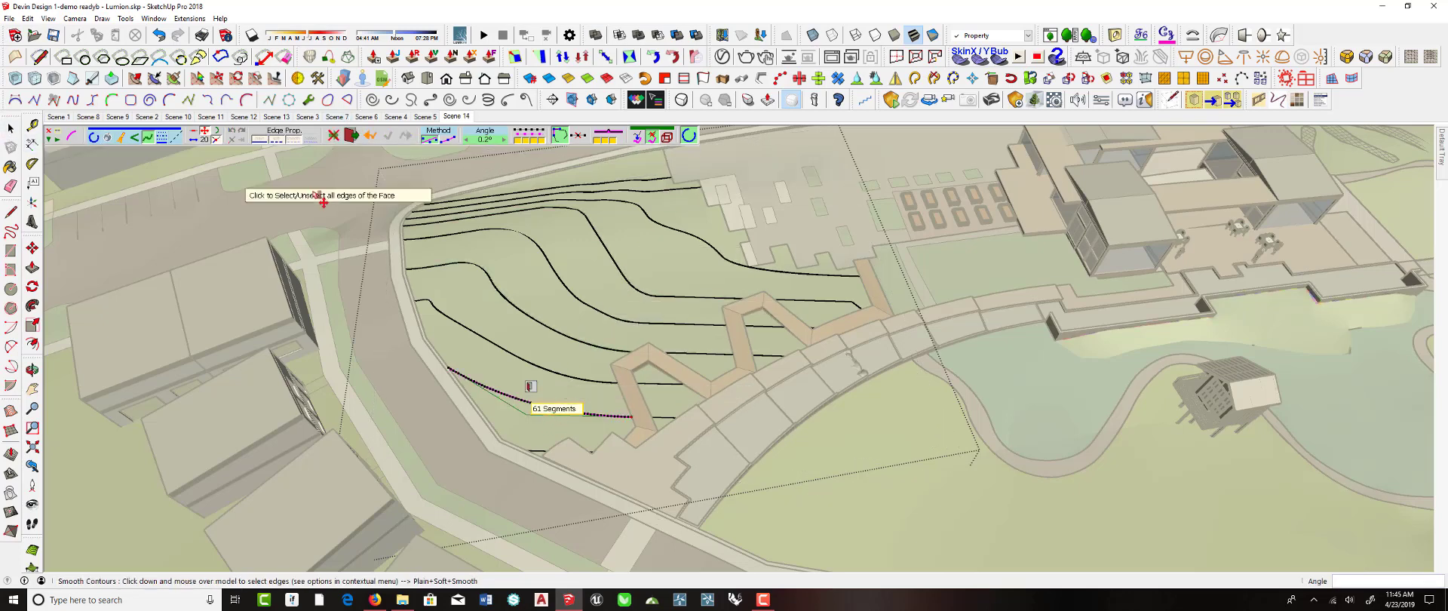
key(space)
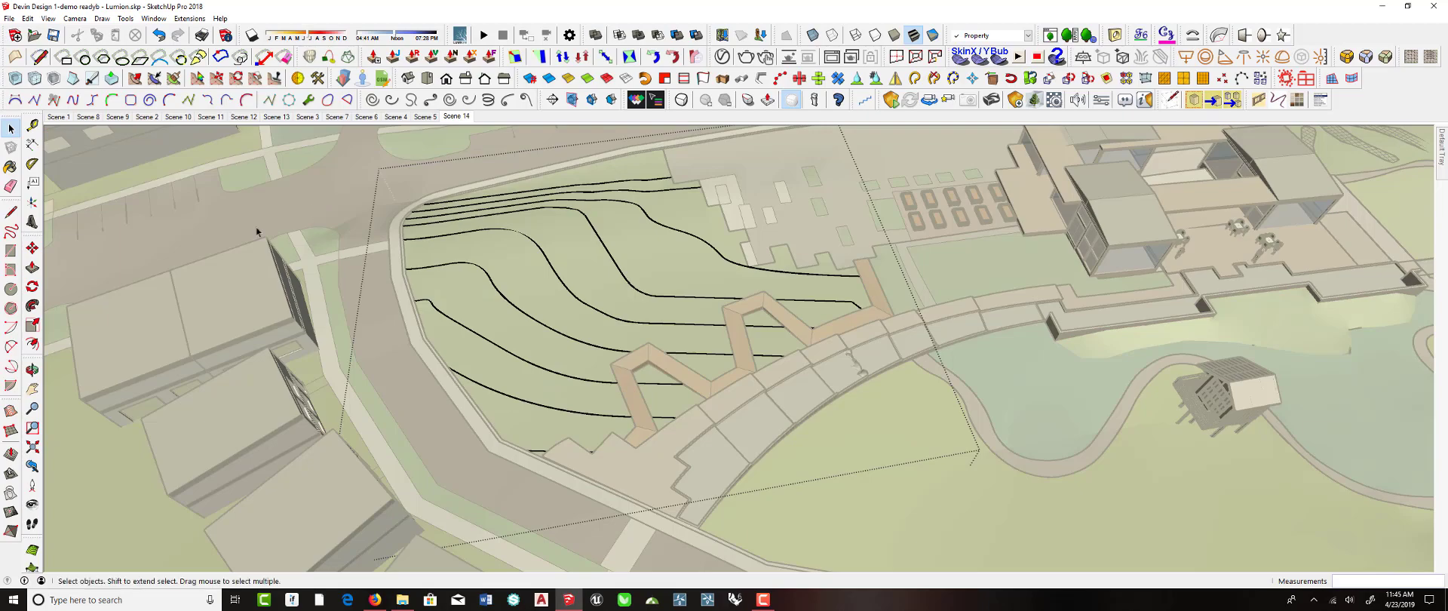
- Inside the park group, generate contours at 1.00' spacing on the right lawn
middle_drag(458, 316, 553, 411)
click(679, 420)
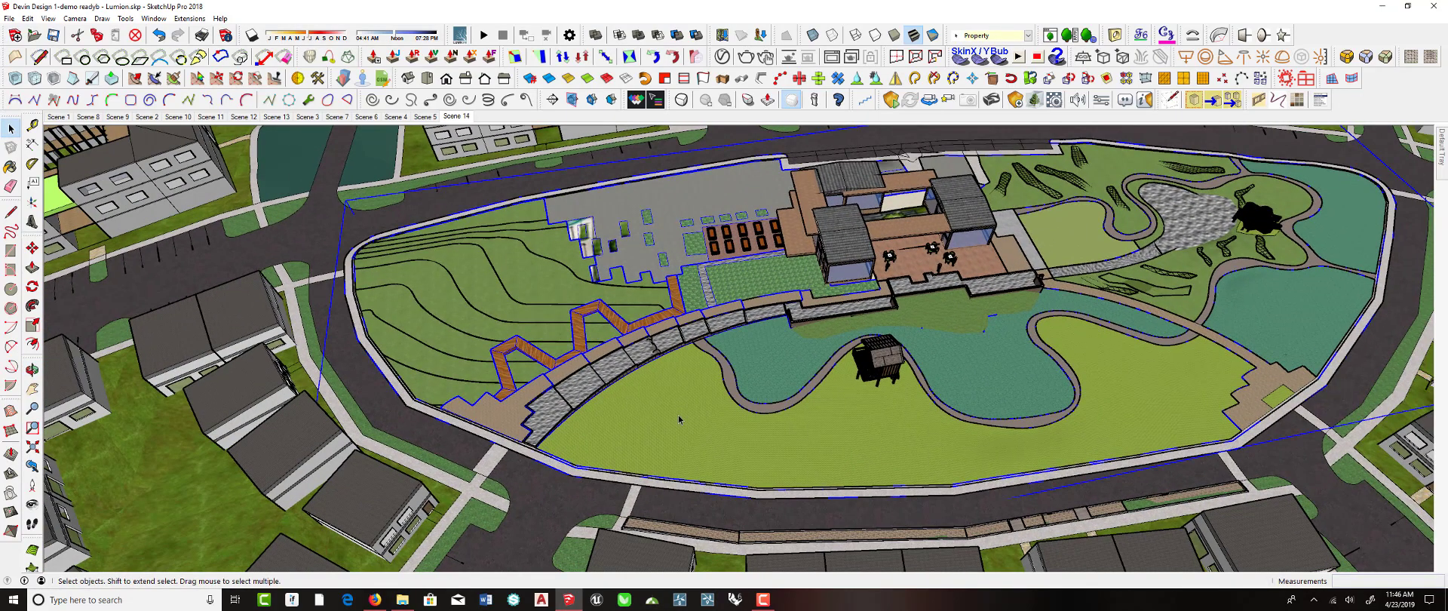
double_click(679, 417)
middle_drag(679, 417, 749, 381)
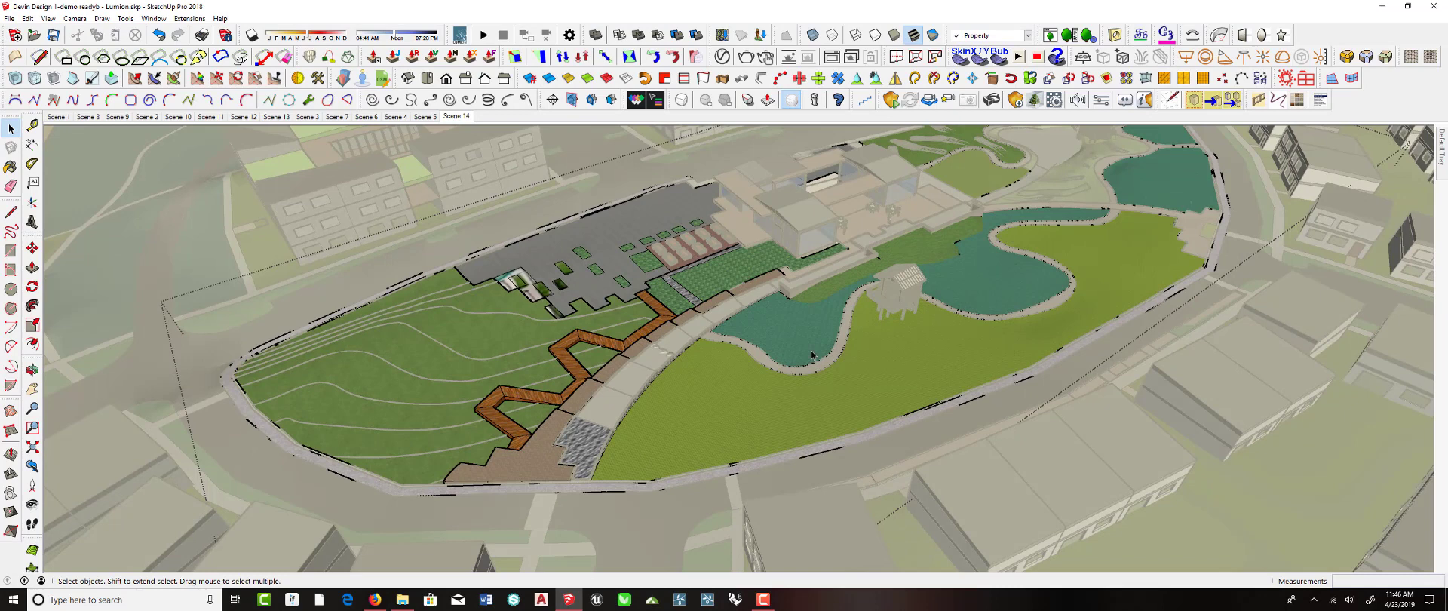
click(748, 382)
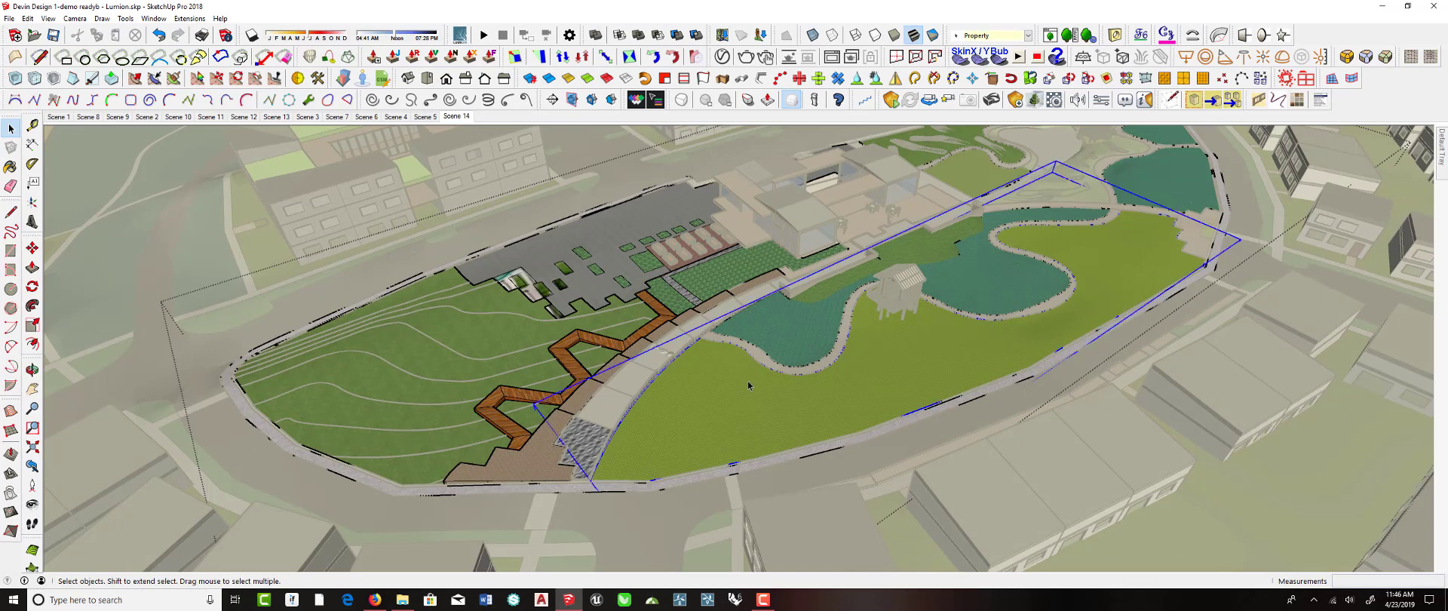
click(189, 19)
click(227, 89)
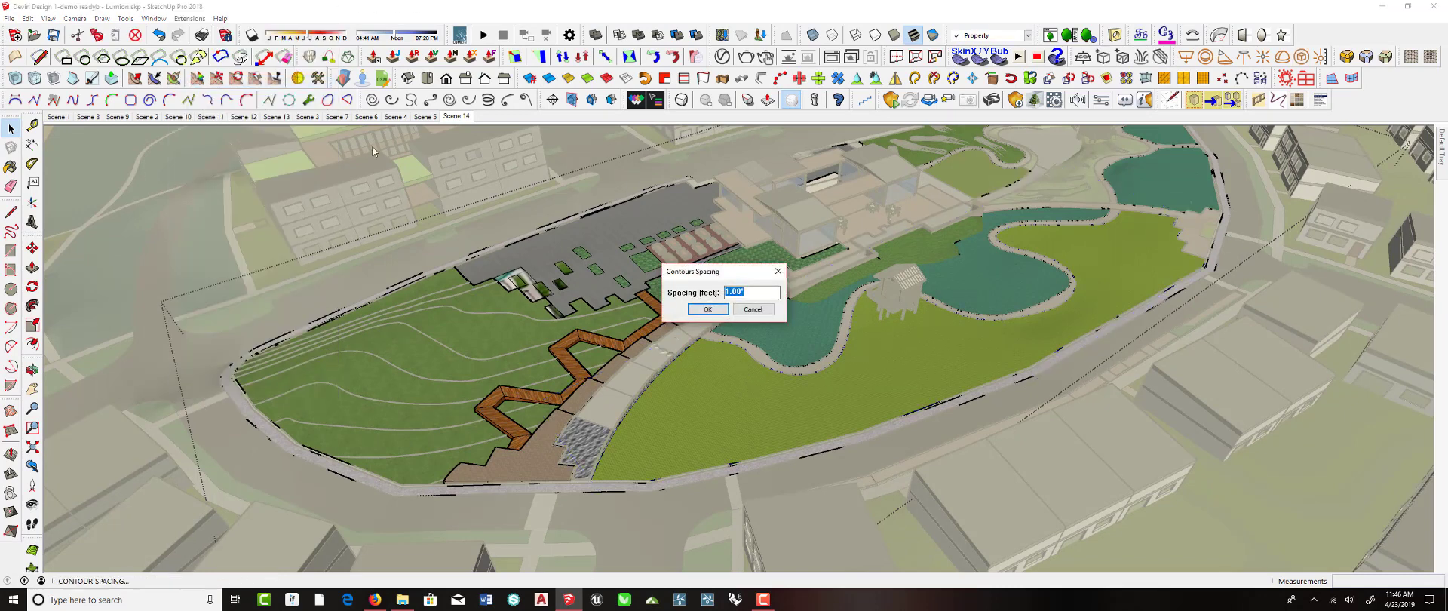
click(714, 312)
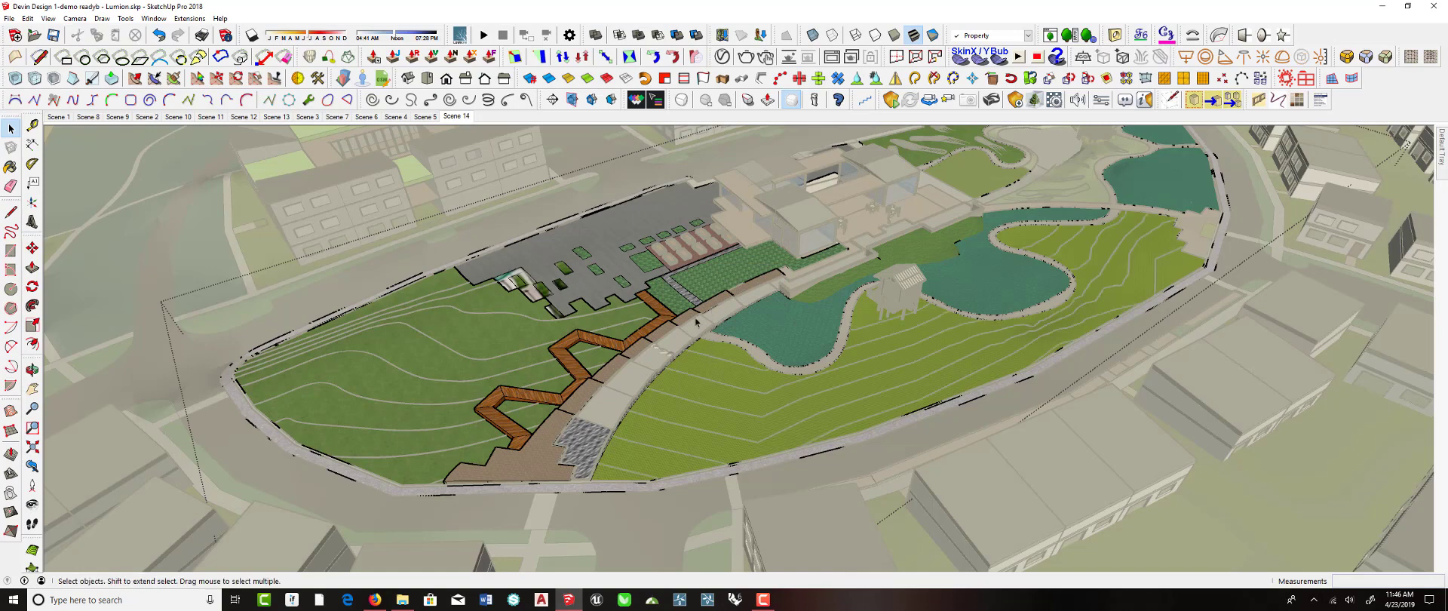
- Open the new contour group and select all its contour lines
click(560, 157)
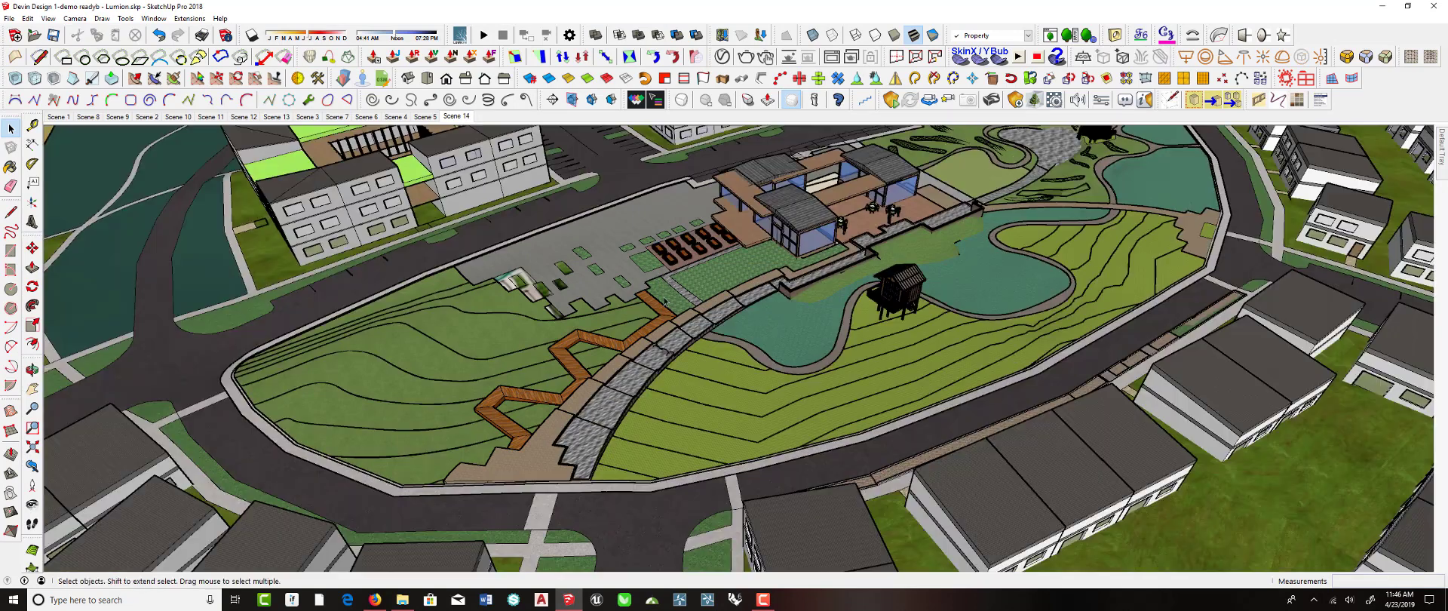
click(702, 360)
double_click(701, 353)
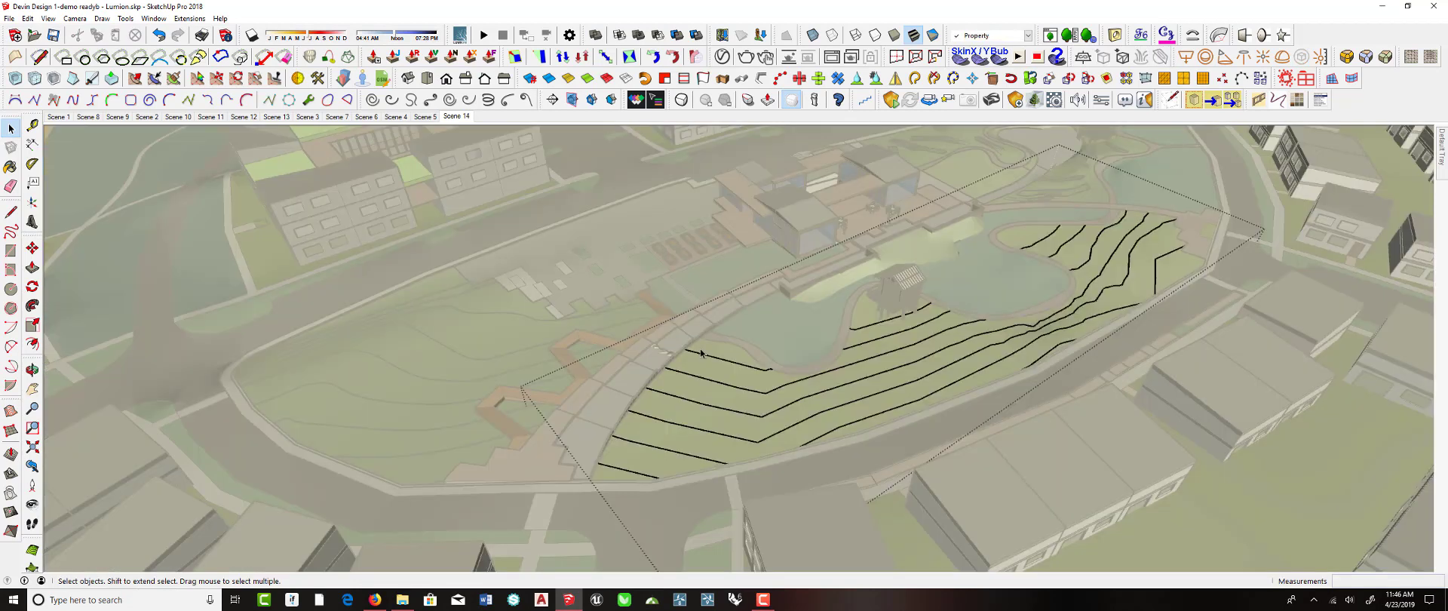
key(ctrl+a)
- Weld the right-lawn contour edges into curves with Curvizard Make Curves
click(1166, 35)
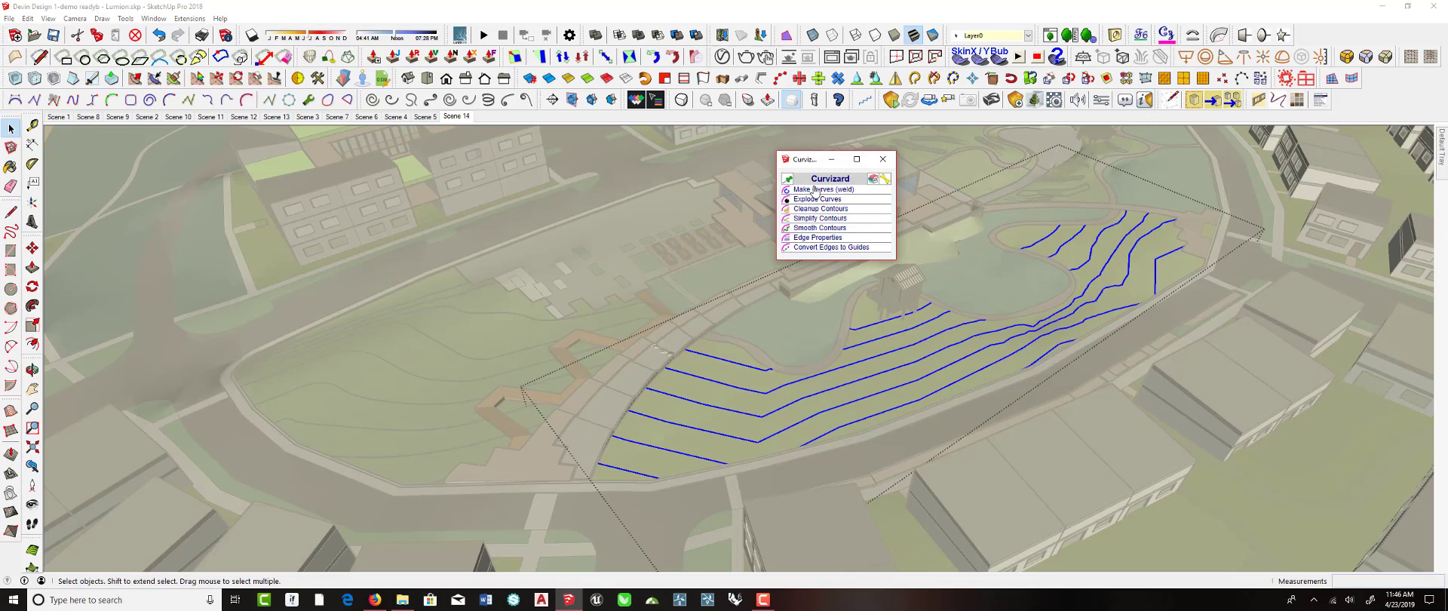
click(815, 191)
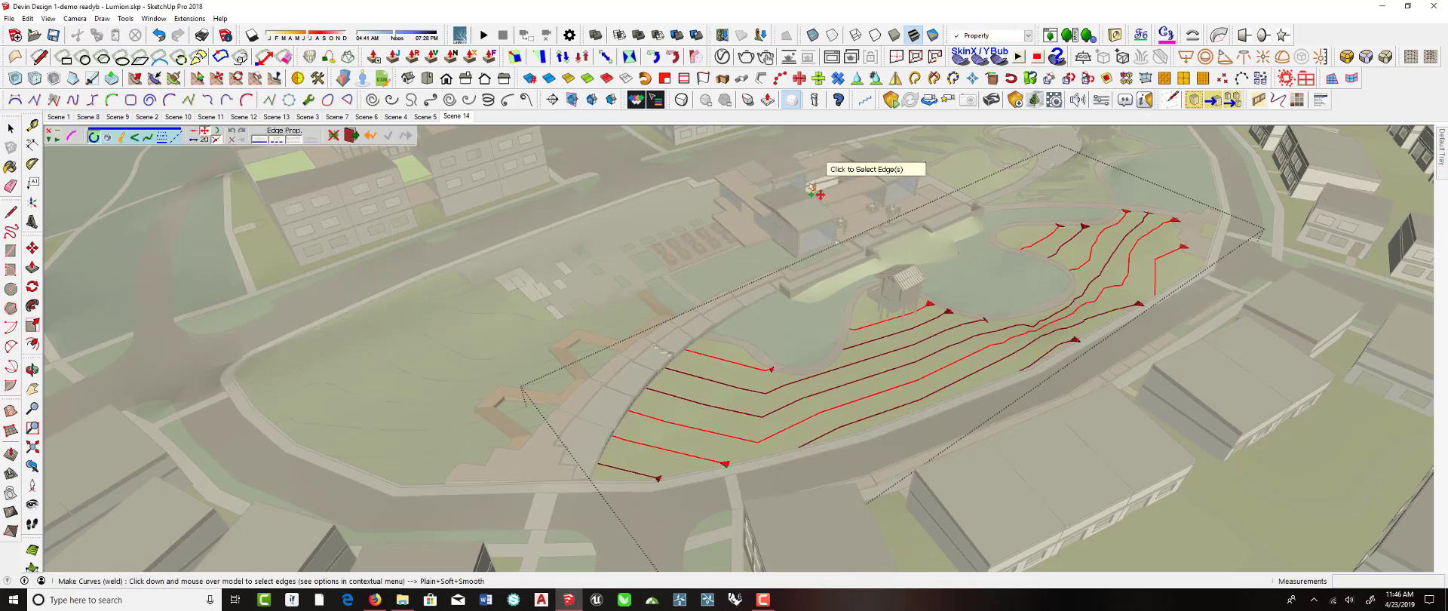
key(Return)
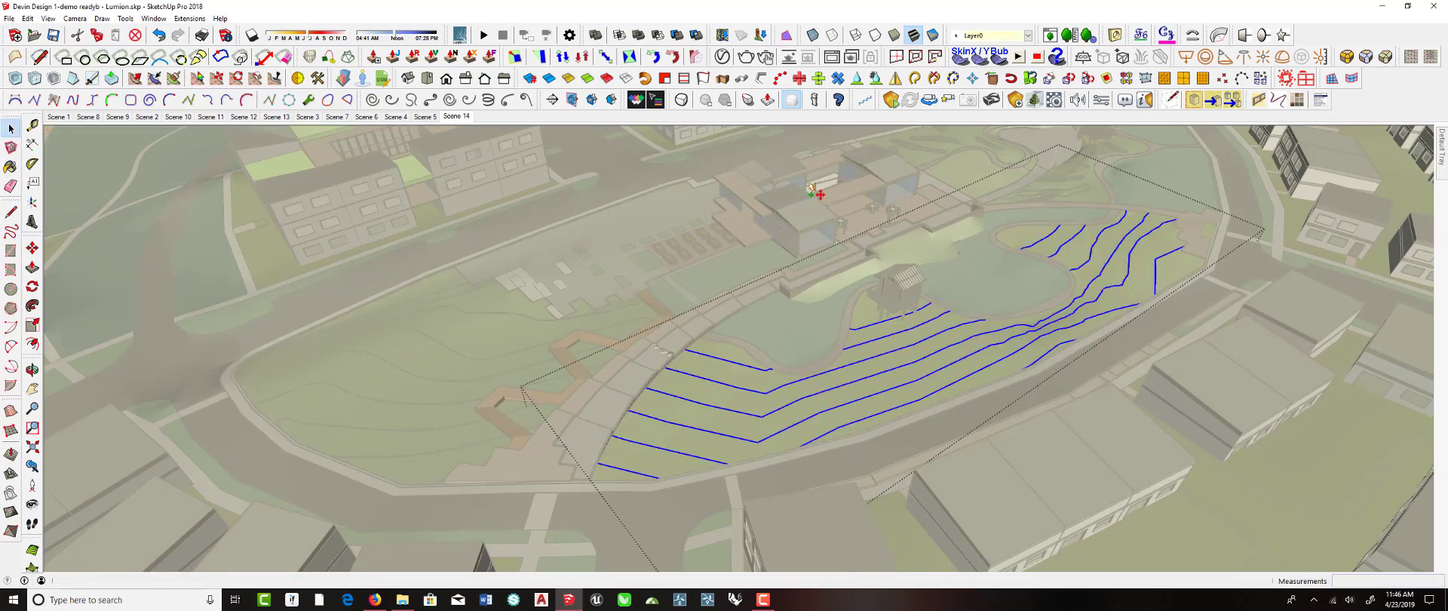
- Smooth all the welded right-lawn contours with Curvizard Smooth Contours and commit them
click(1167, 34)
click(829, 233)
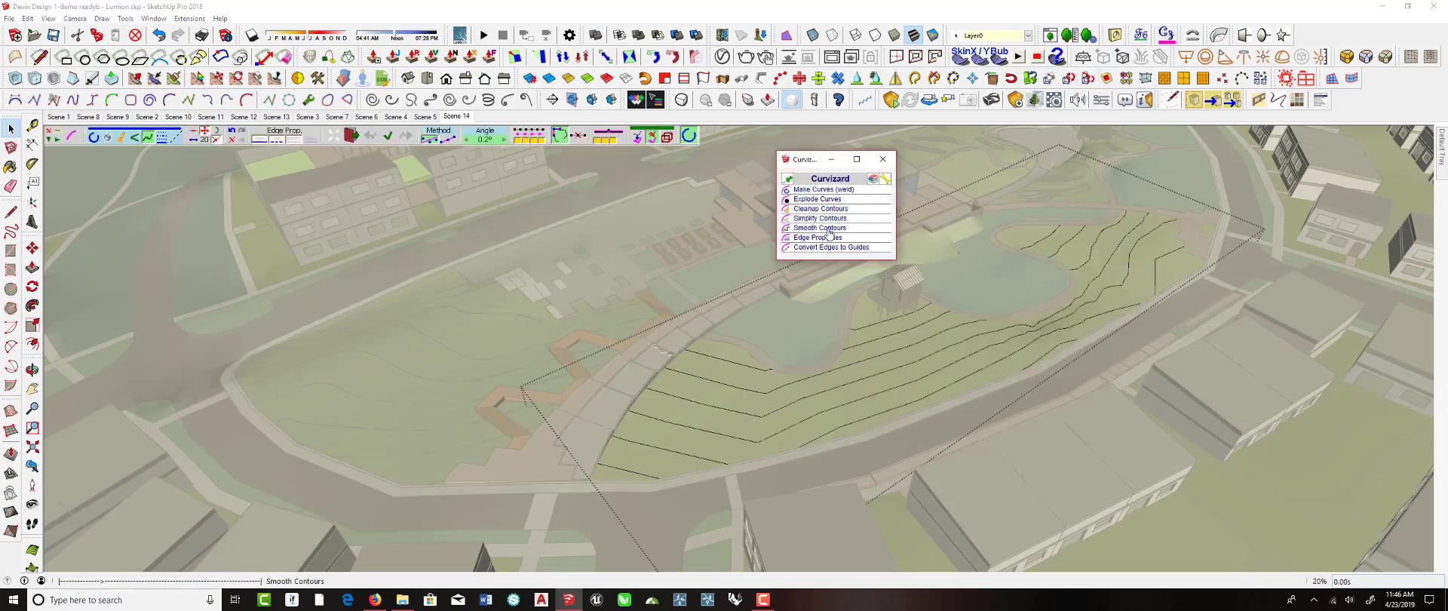
key(Return)
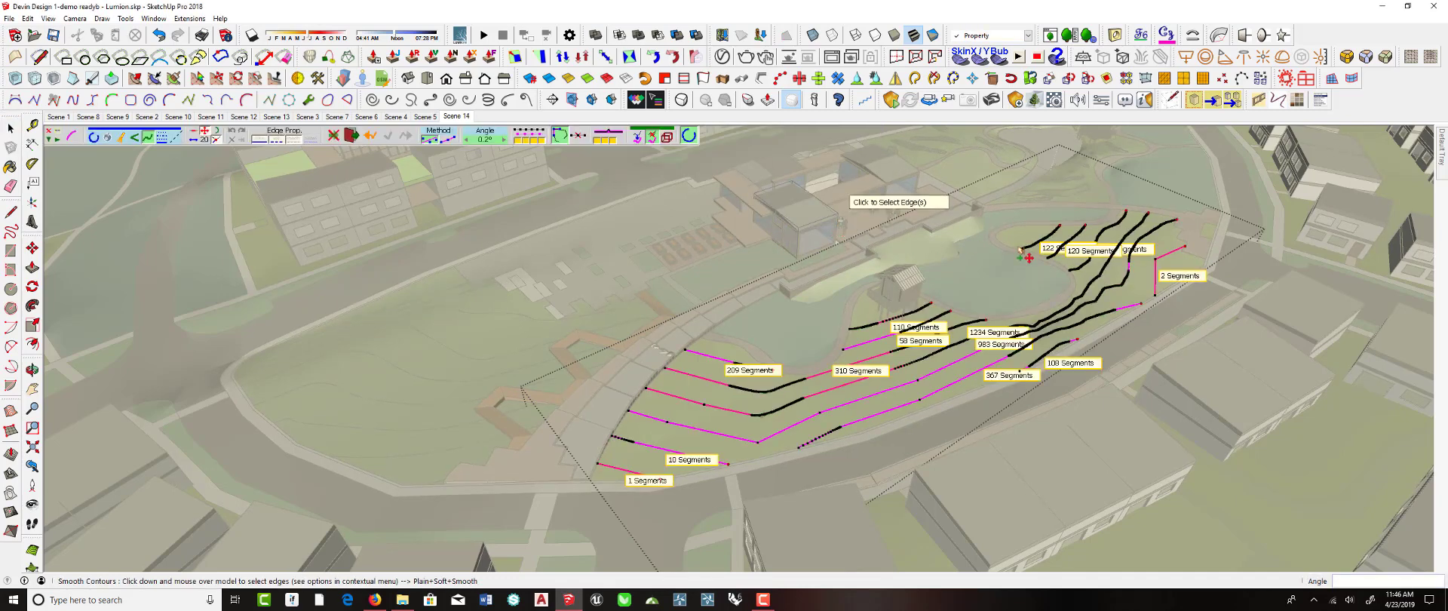
key(Return)
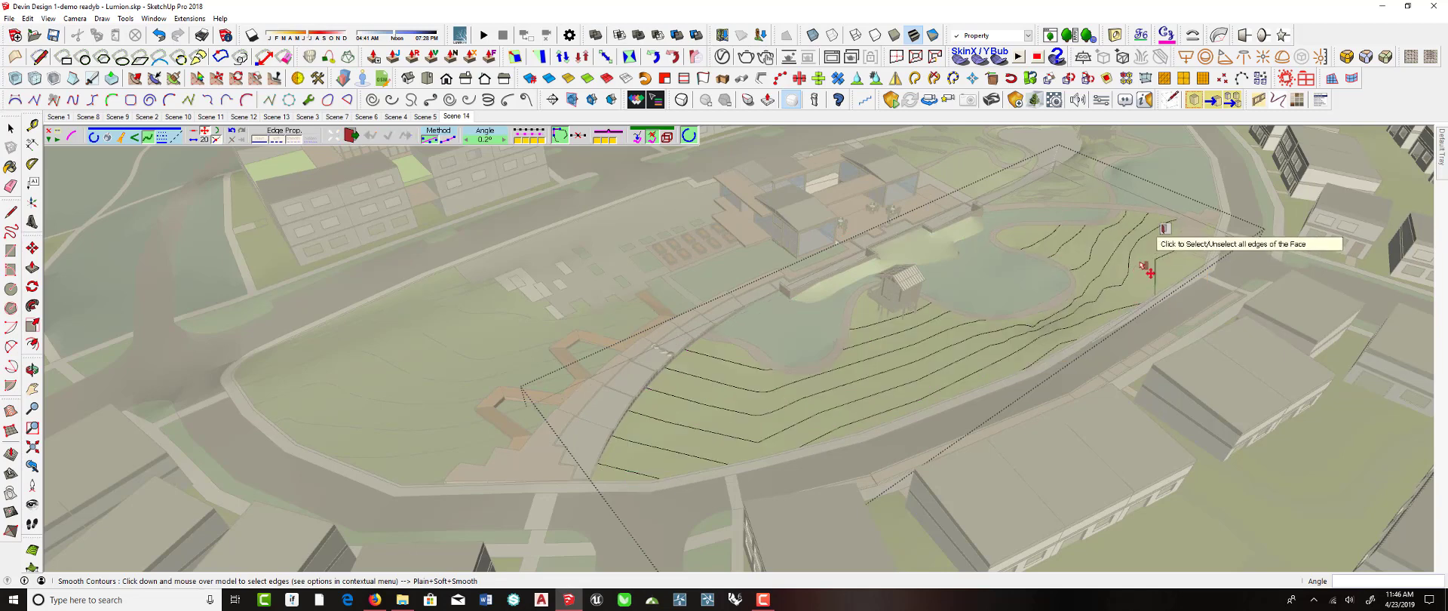
- Smooth the short steep contour piece on the eastern lawn
key(space)
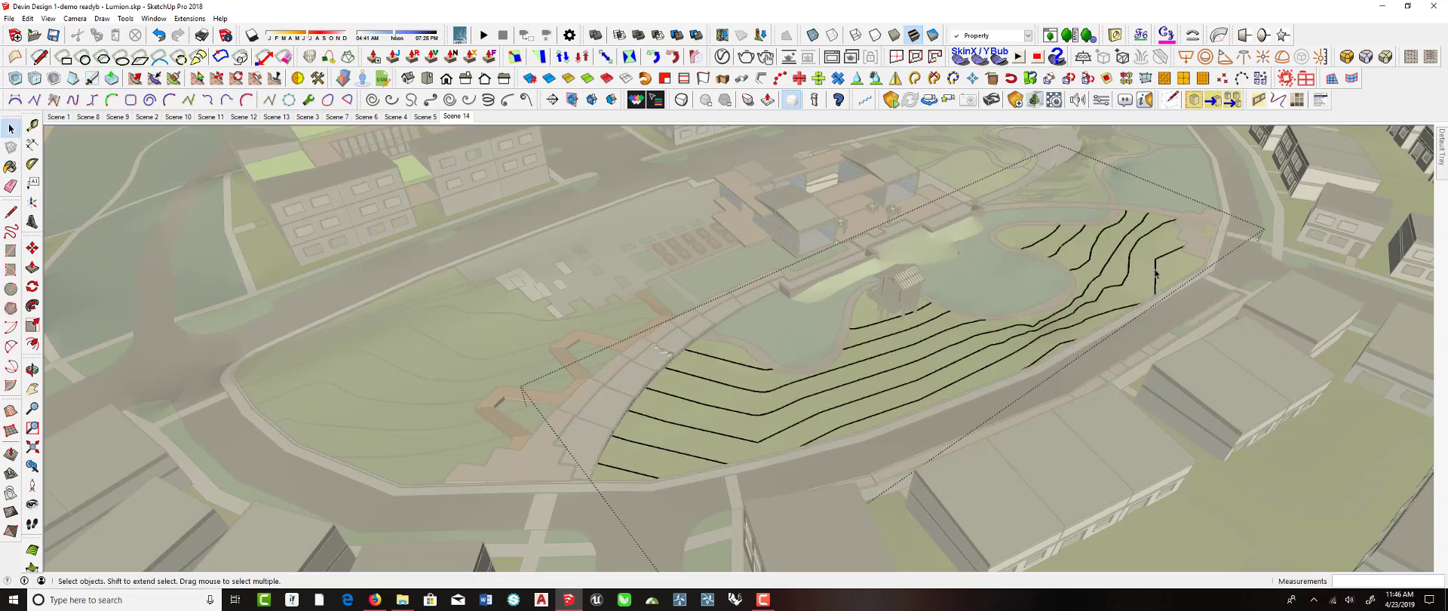
click(1156, 273)
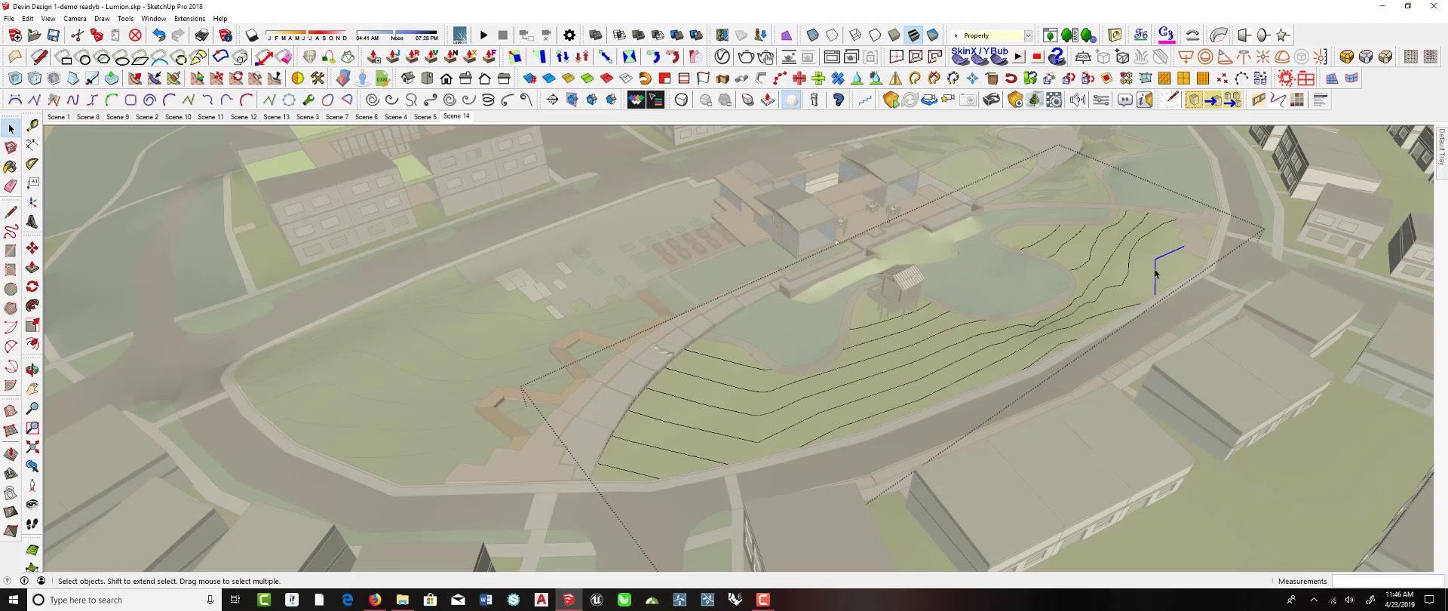
click(1167, 34)
click(808, 229)
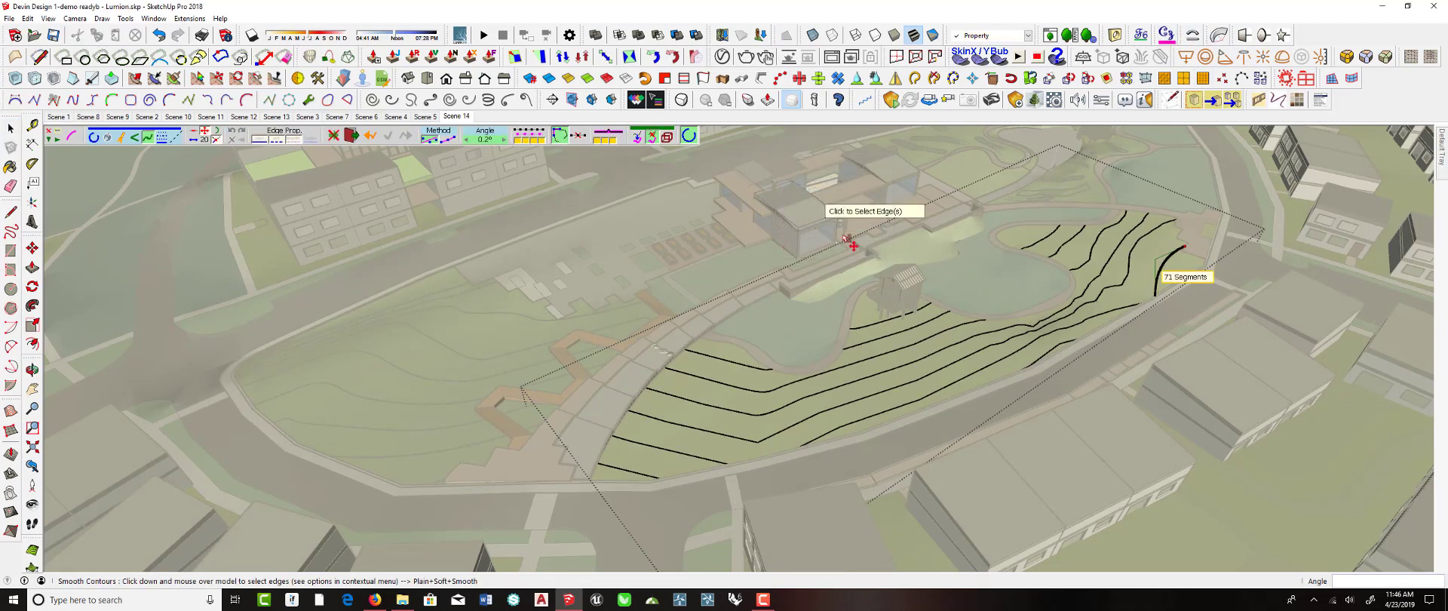
key(space)
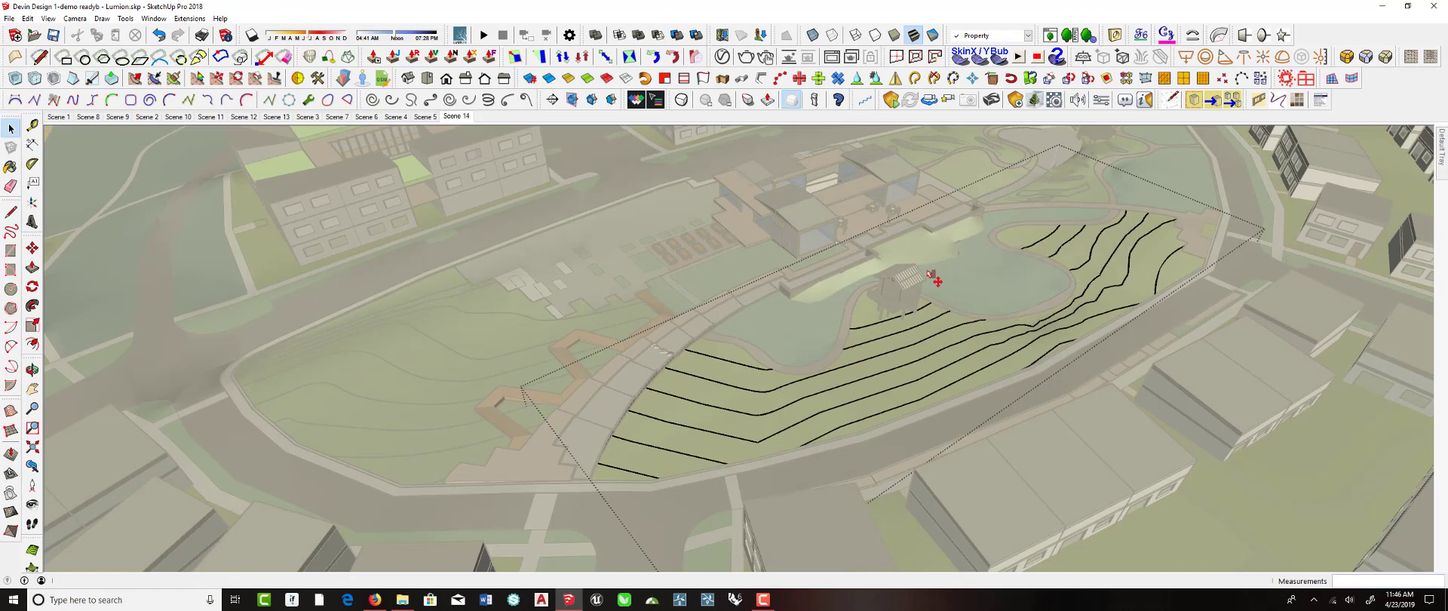
- Smooth a long middle contour, then orbit around the site to check the curves
click(747, 444)
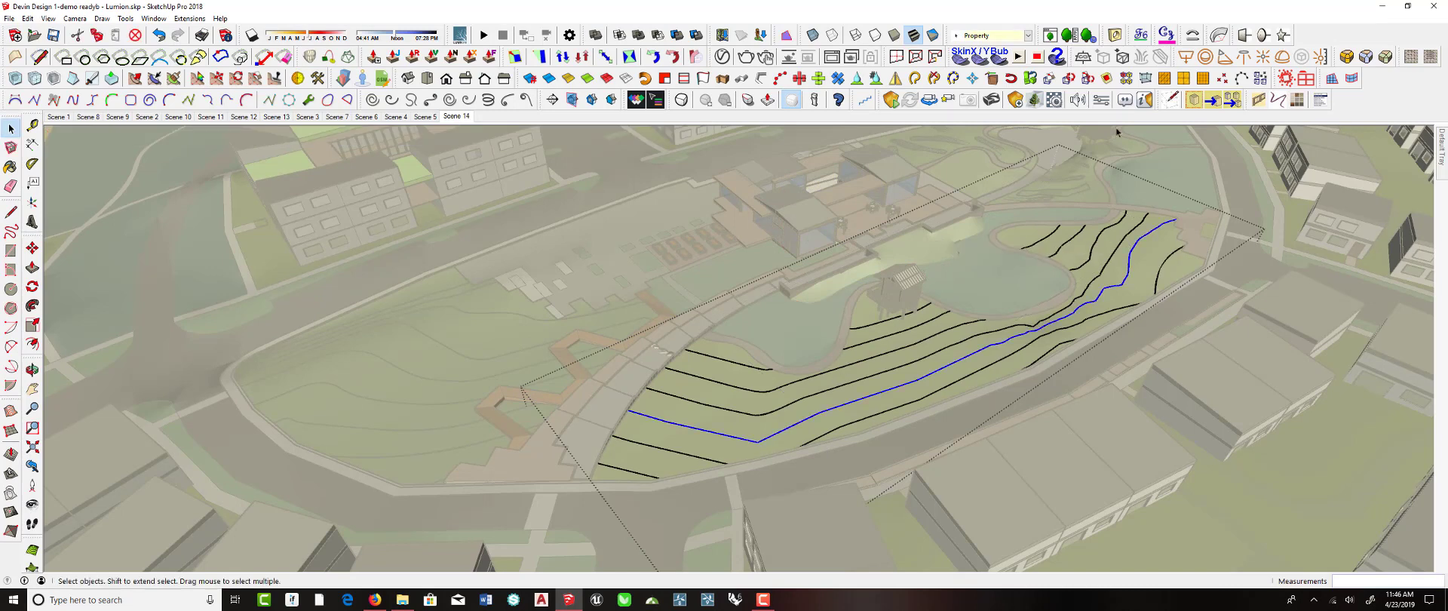
click(1193, 34)
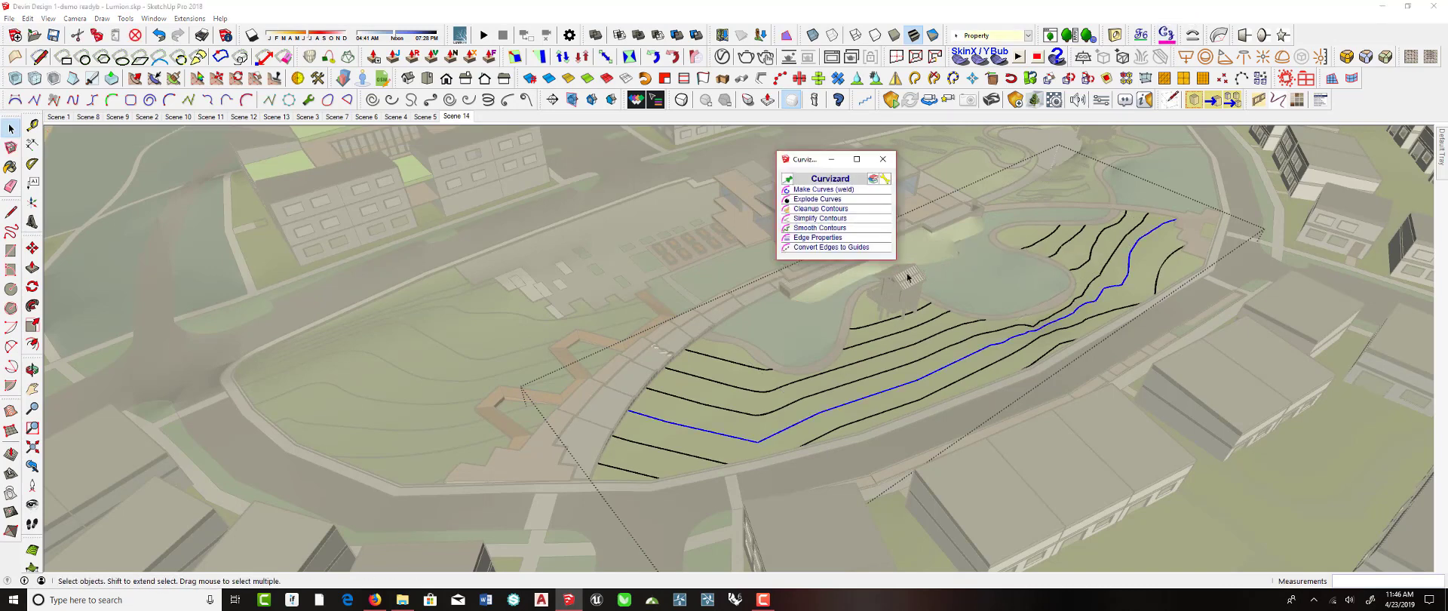
click(824, 228)
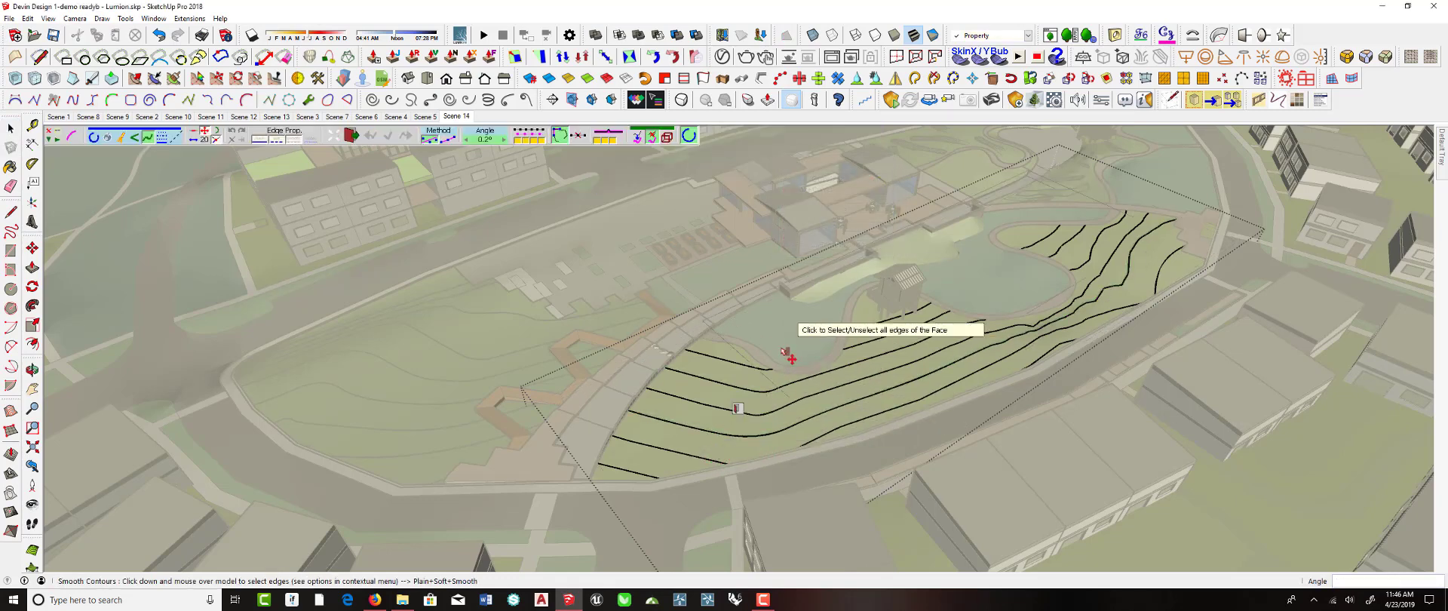
key(space)
middle_drag(718, 353, 721, 409)
scroll(599, 277, up, 1)
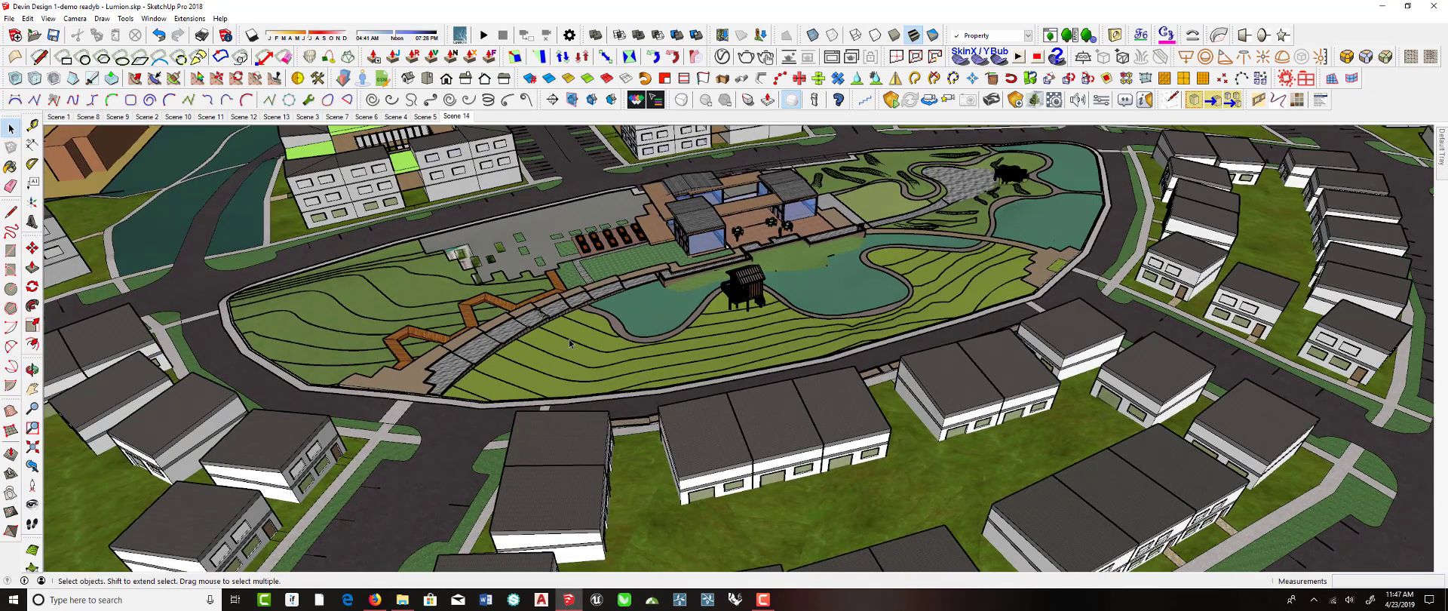
- Turn the smoothed contours into a component named Contours, replacing the existing definition
click(568, 343)
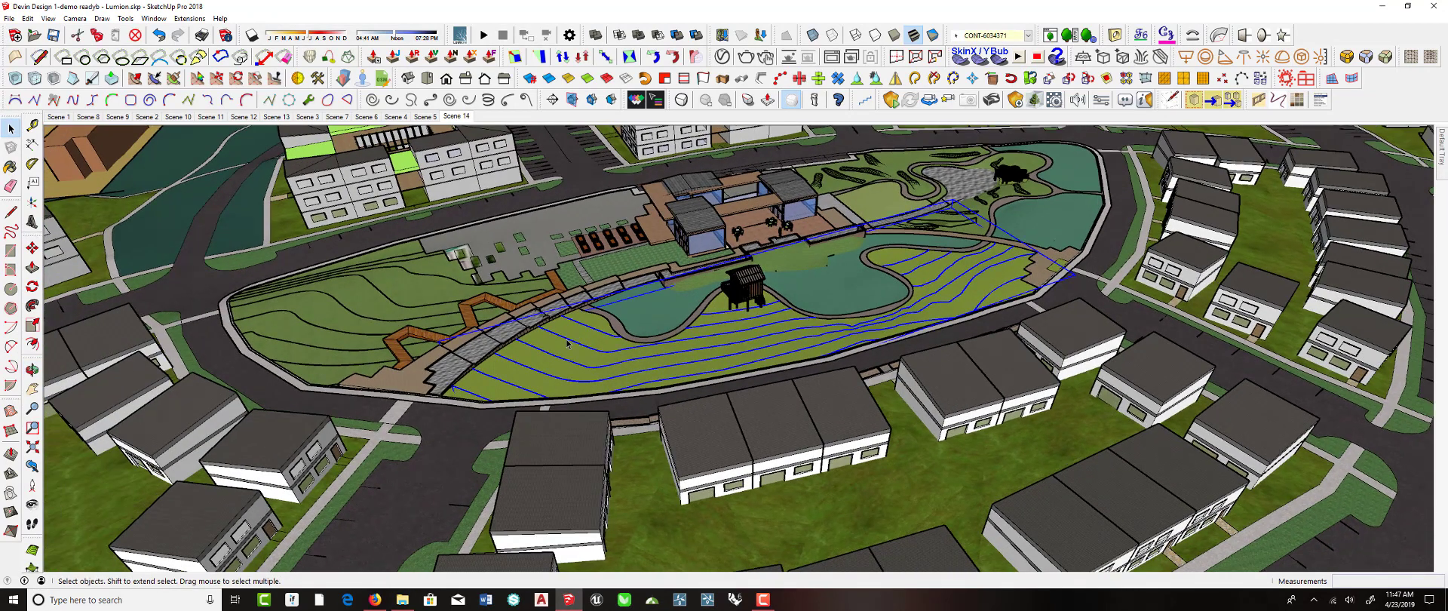
shift+click(431, 309)
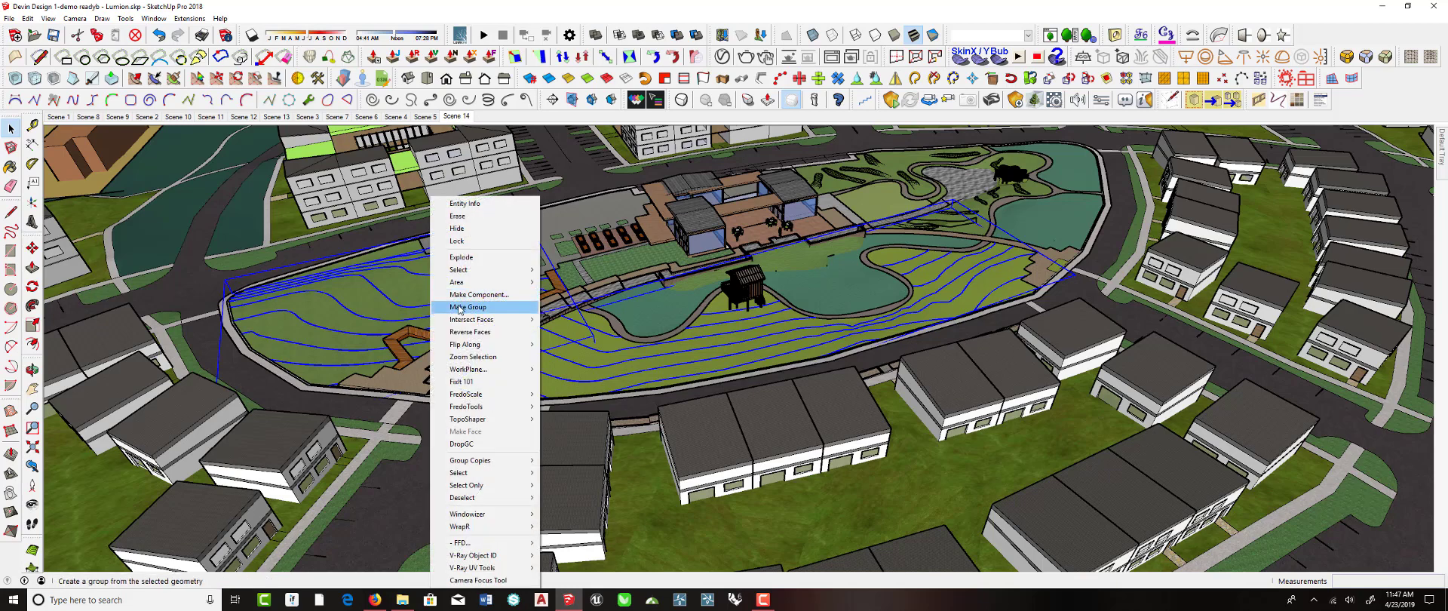
click(466, 296)
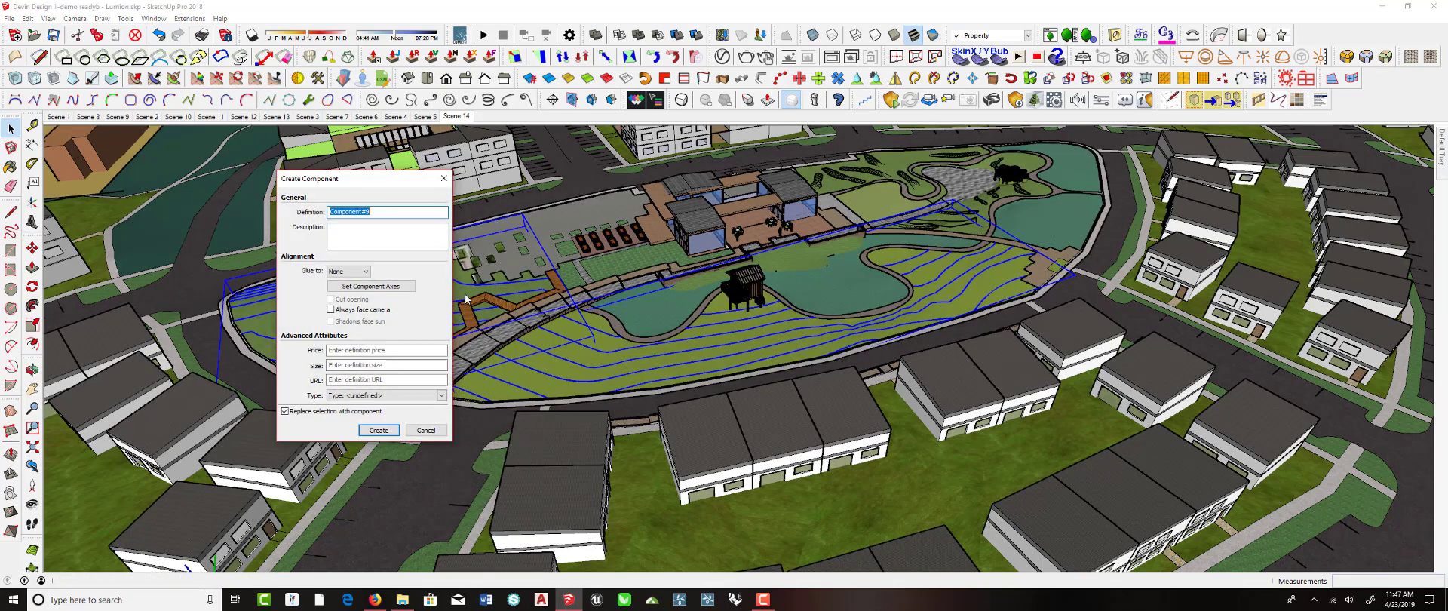
text(Contours)
key(Return)
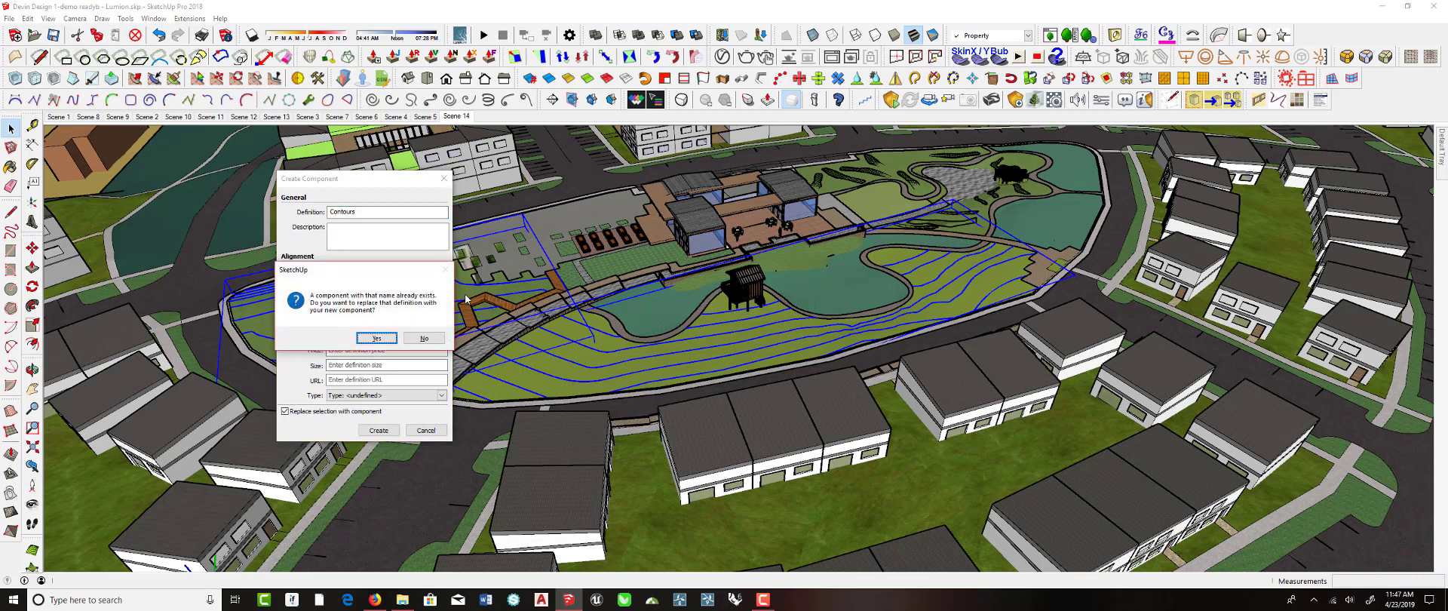
click(377, 338)
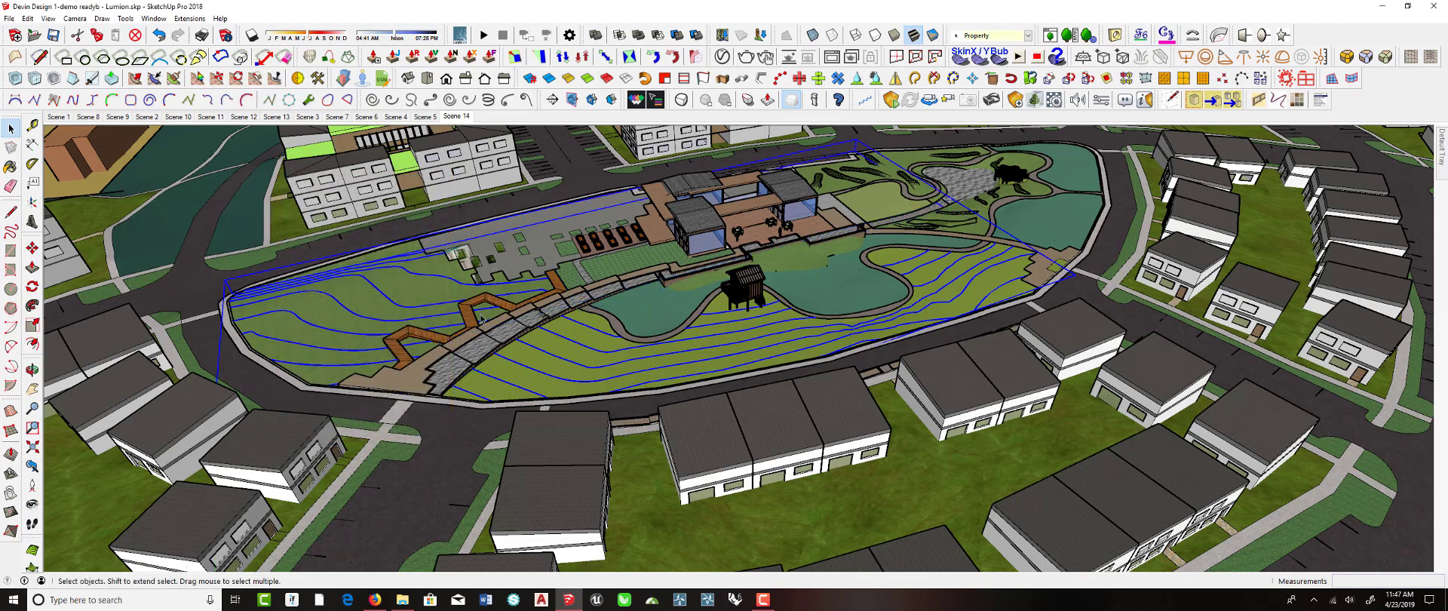
- Save the Contours component as contours.skp, overwriting the existing file
right_click(377, 325)
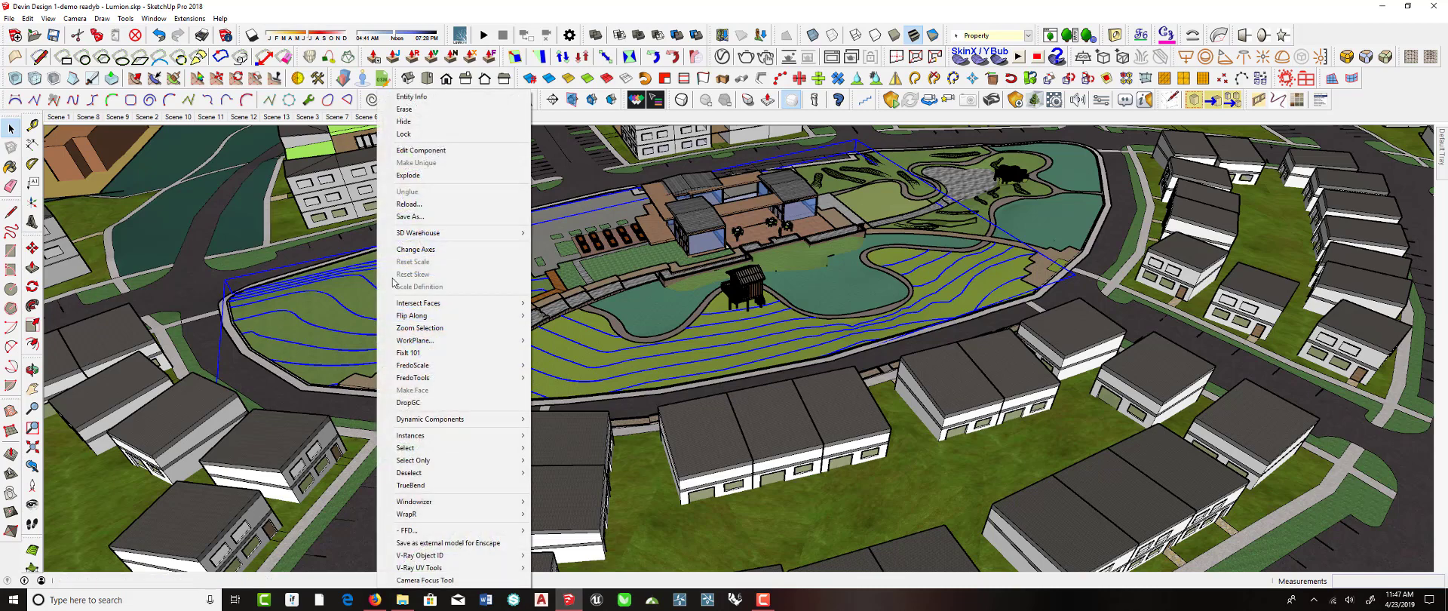
click(421, 218)
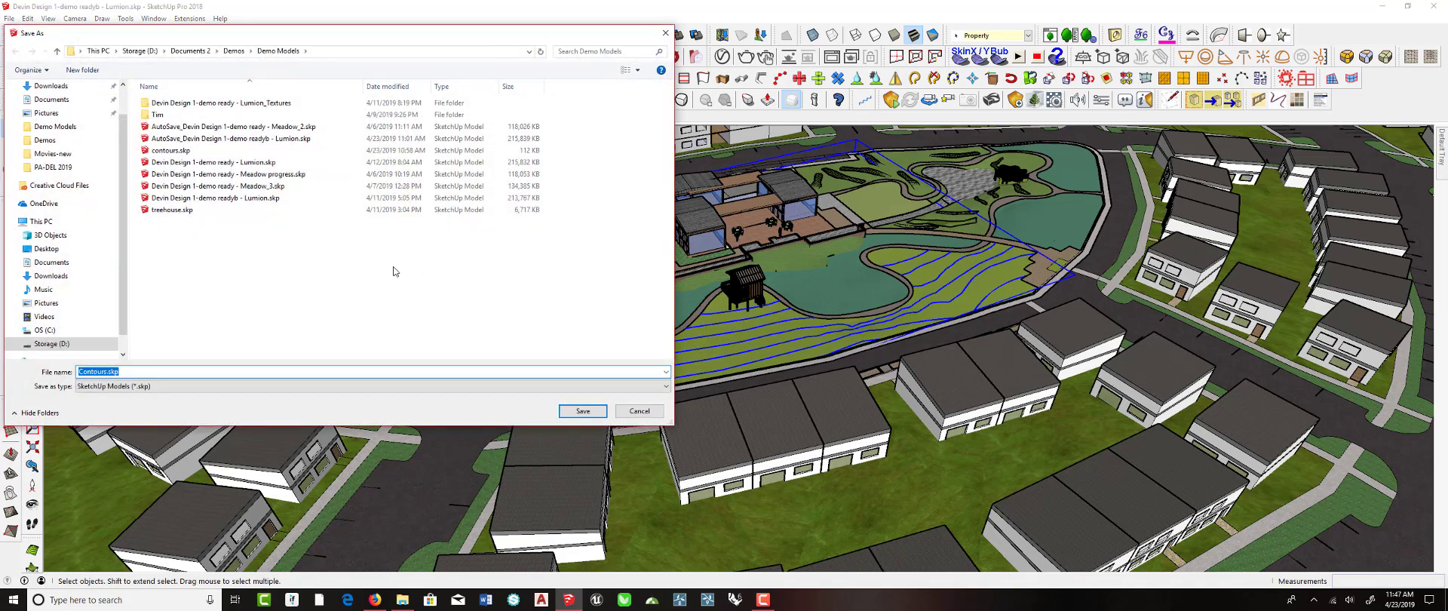
click(592, 412)
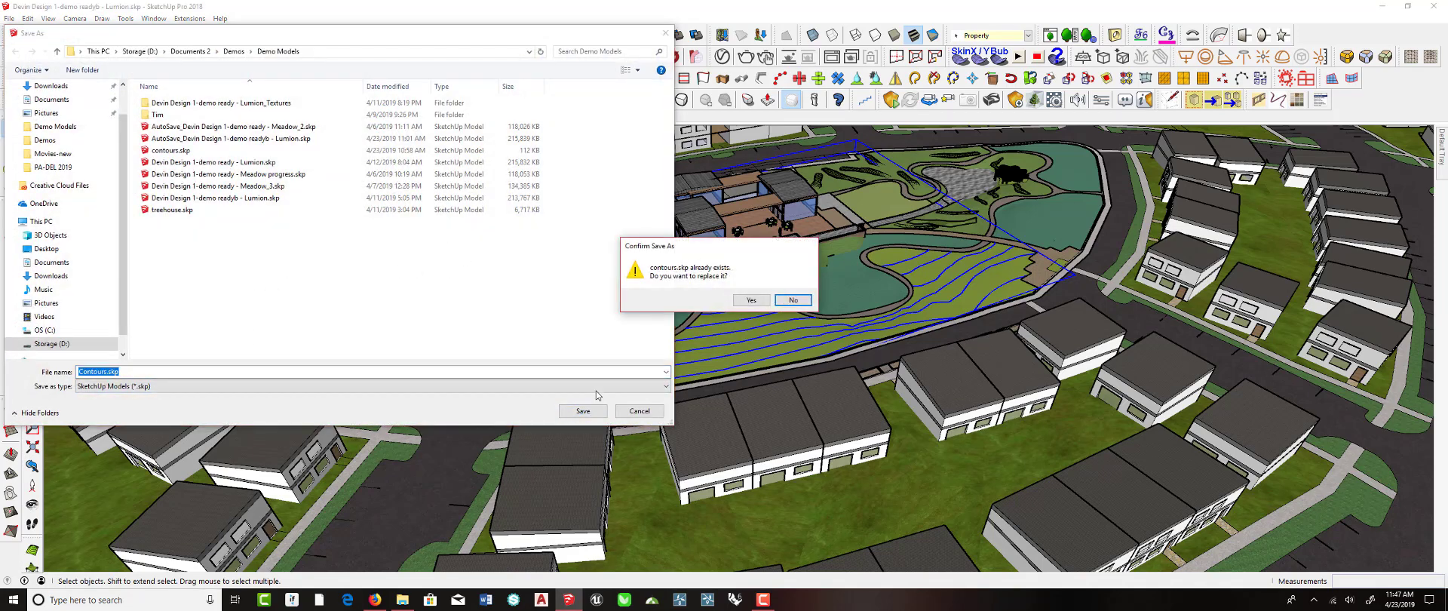
click(752, 301)
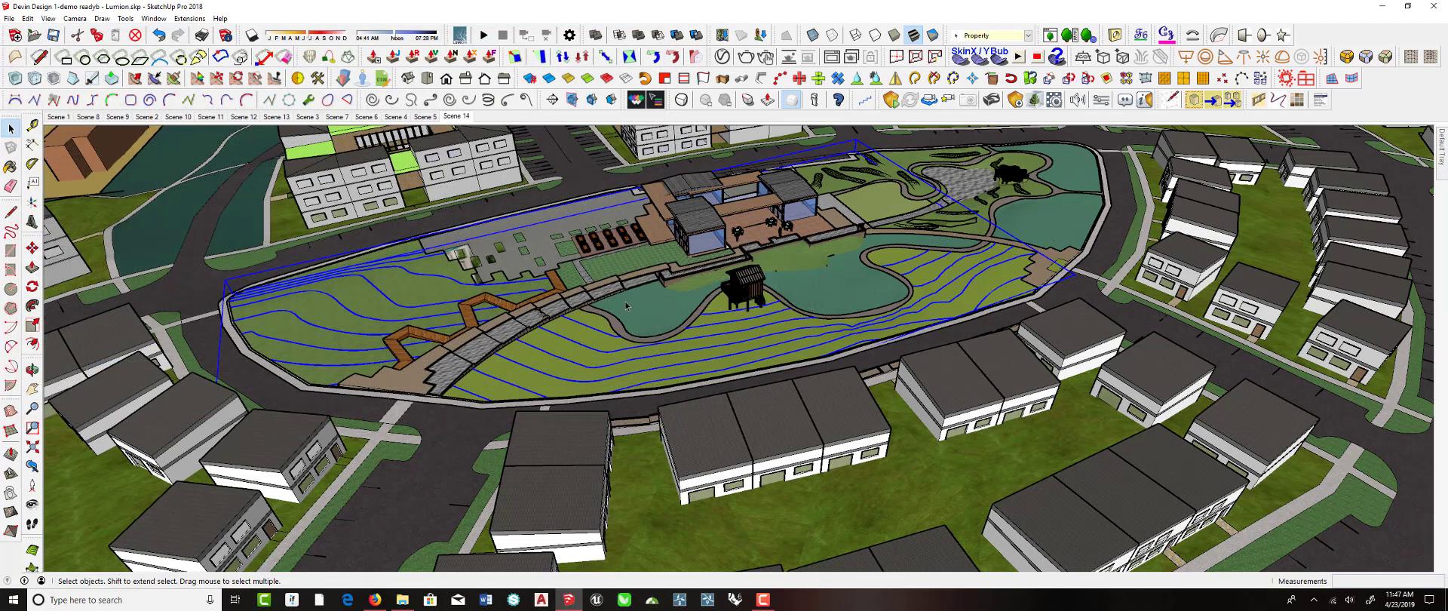
- Open contours.skp from Demo Models, closing the site model without saving
click(9, 18)
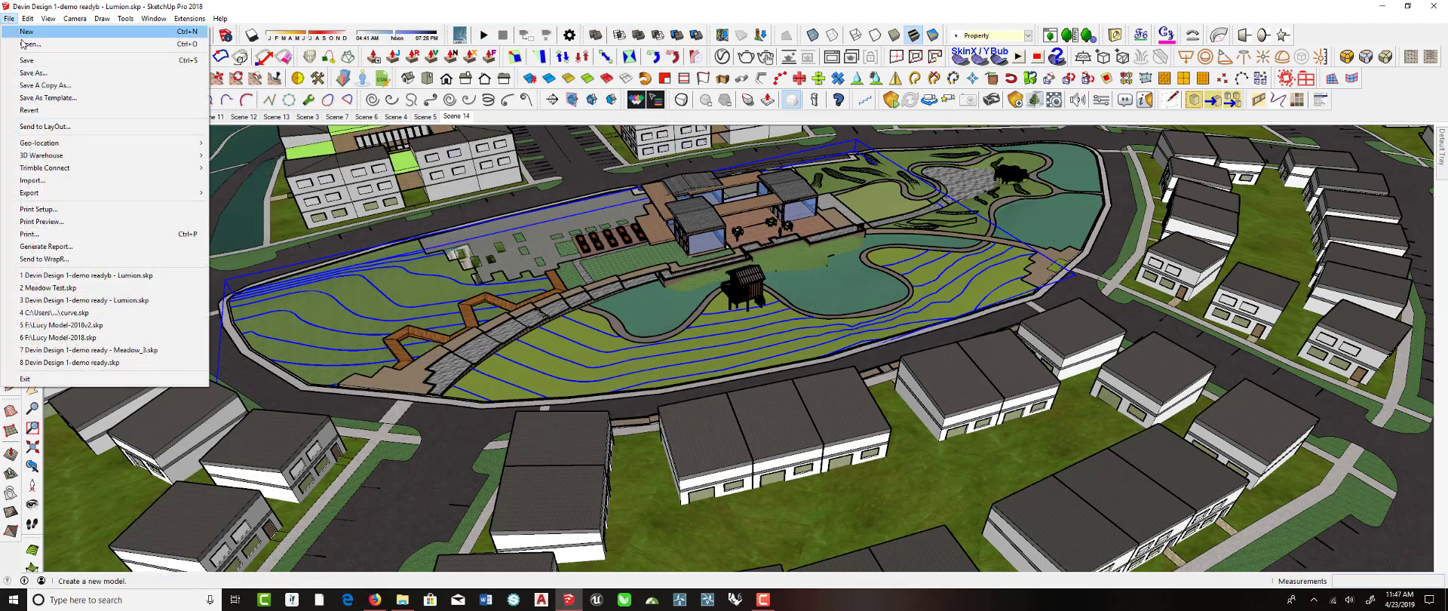
click(30, 44)
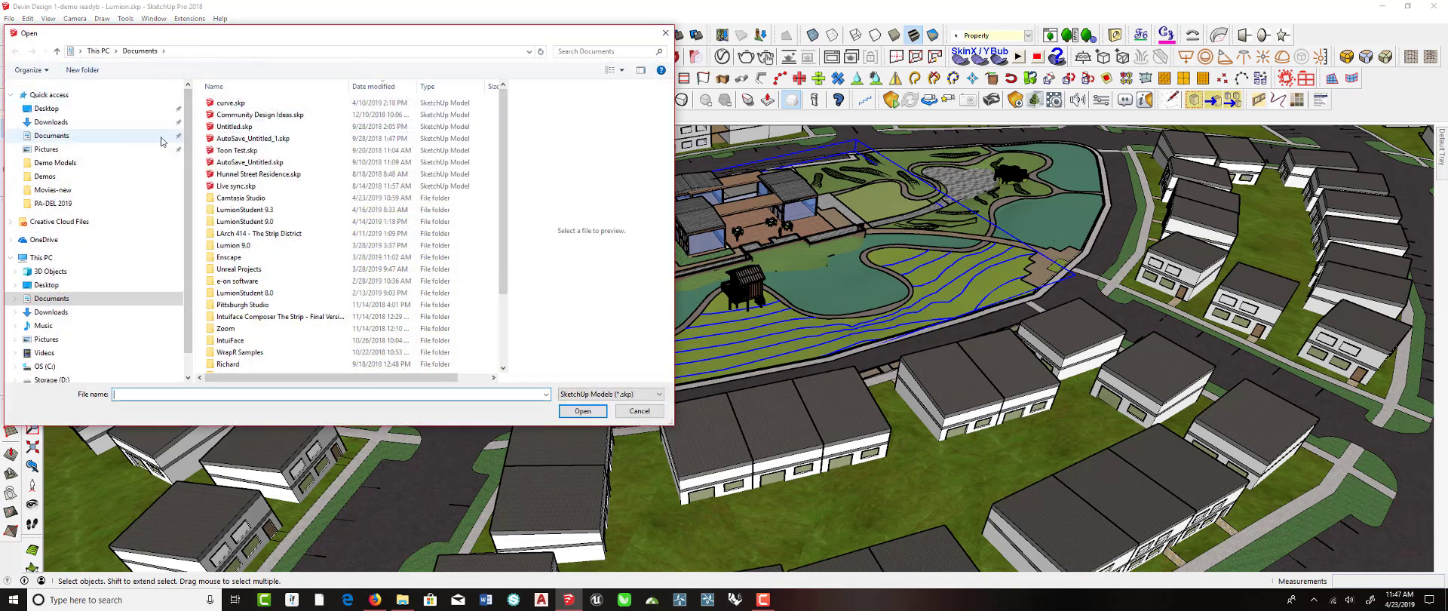
click(60, 163)
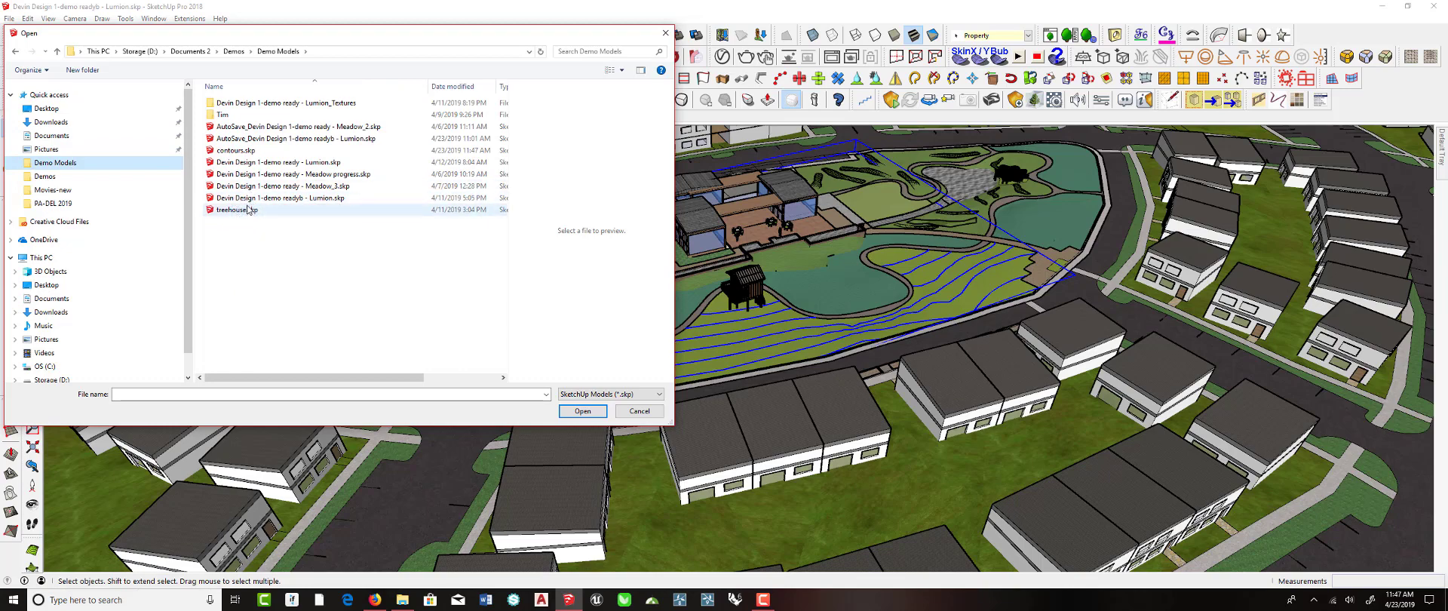
click(236, 150)
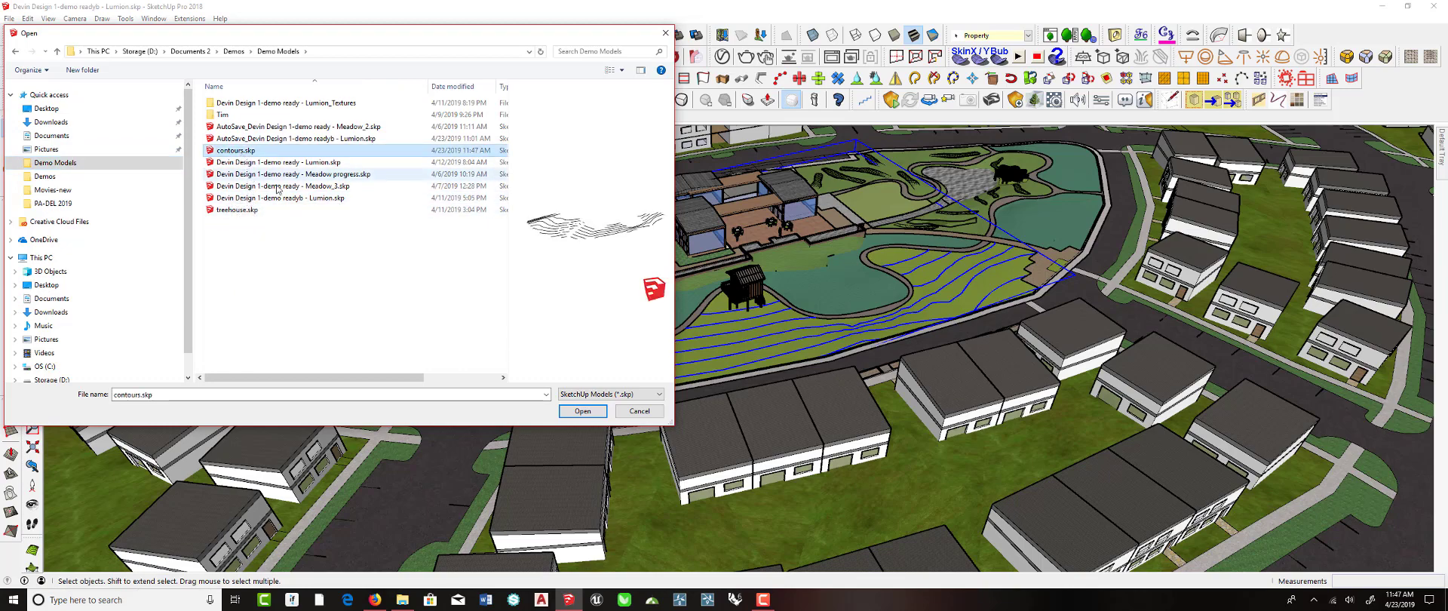
click(582, 412)
click(759, 324)
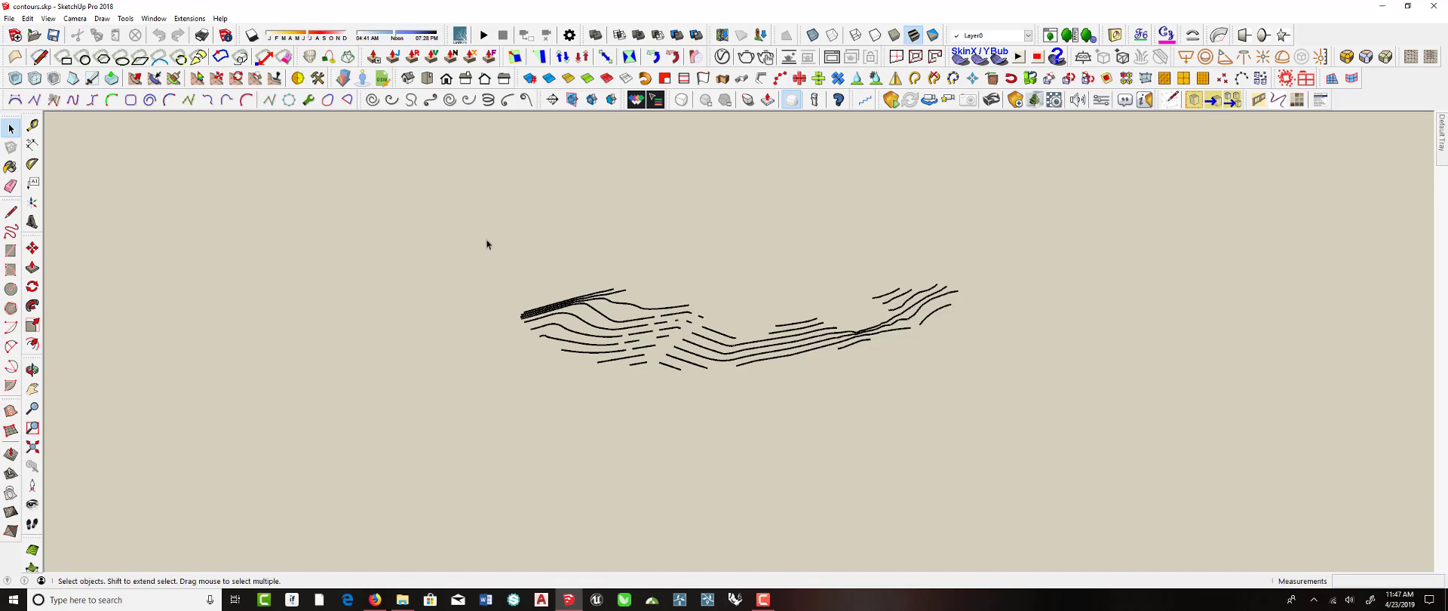
key(ctrl+a)
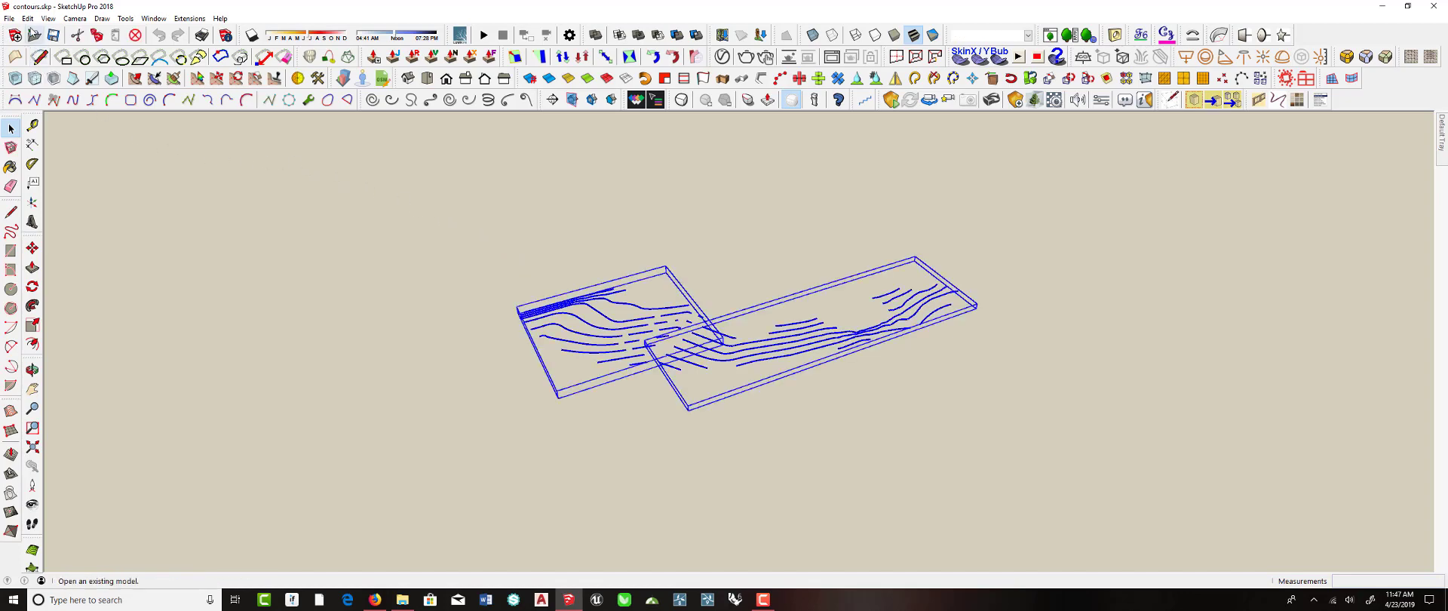
click(9, 18)
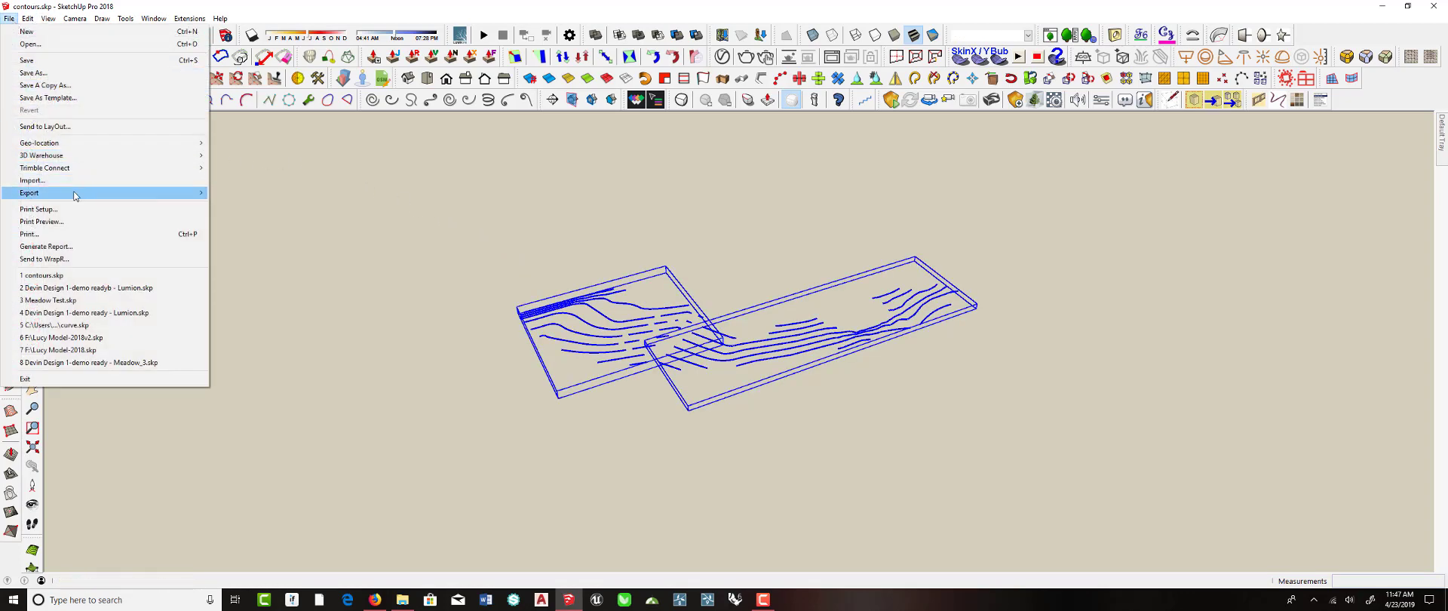
mouse_move(128, 194)
click(234, 206)
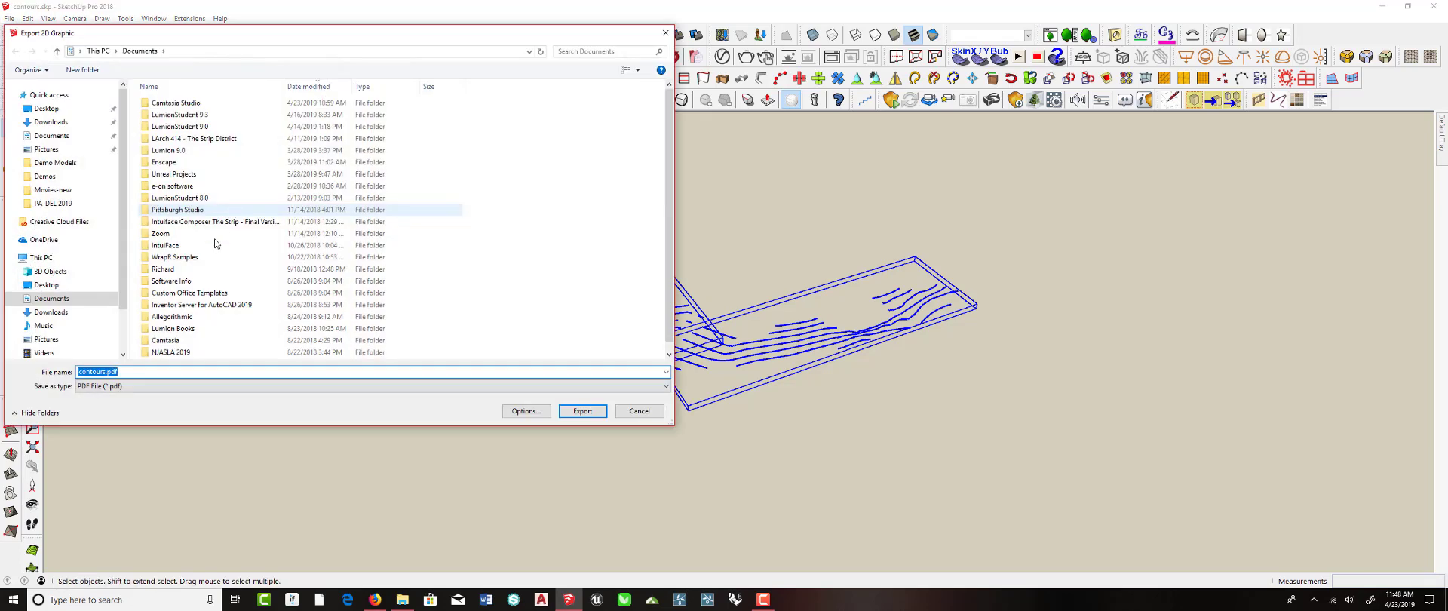
click(145, 386)
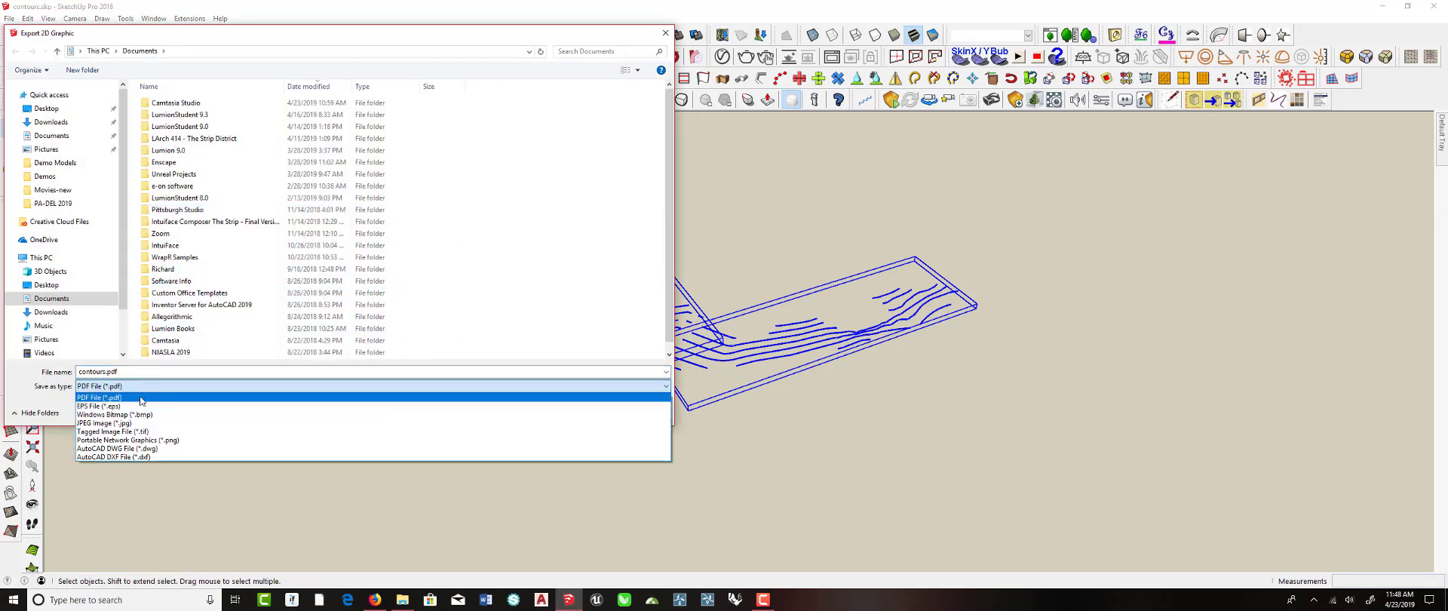
click(132, 449)
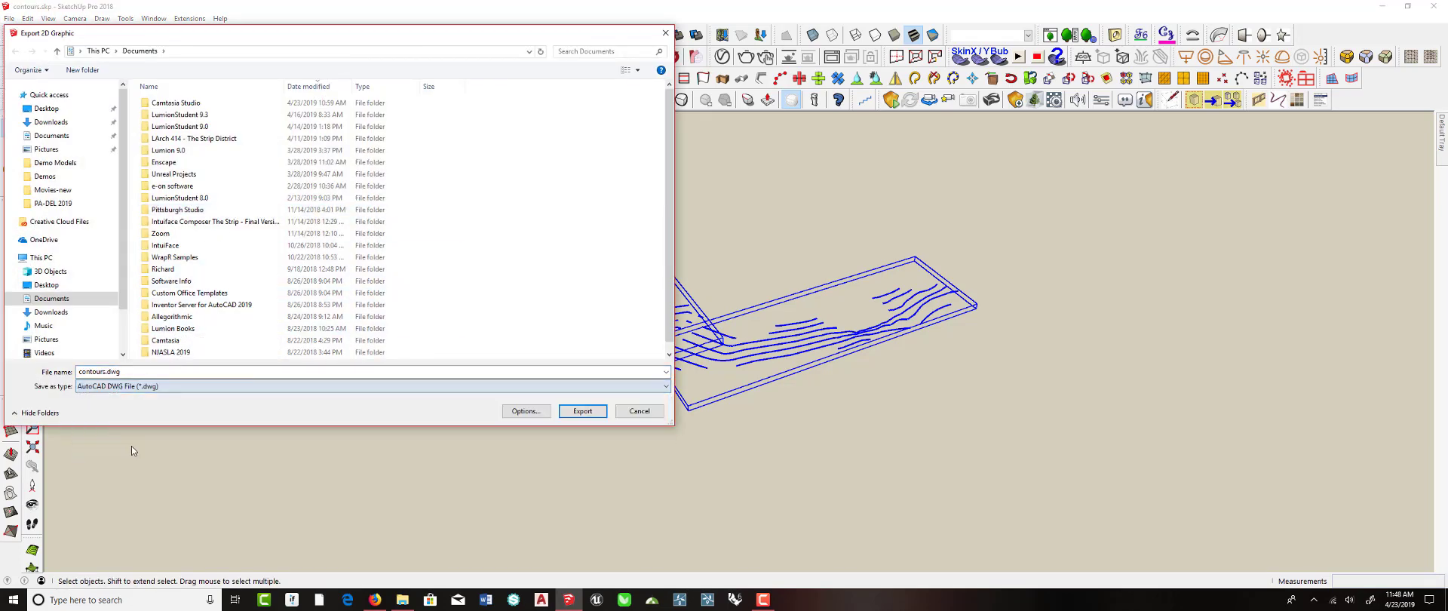
click(132, 386)
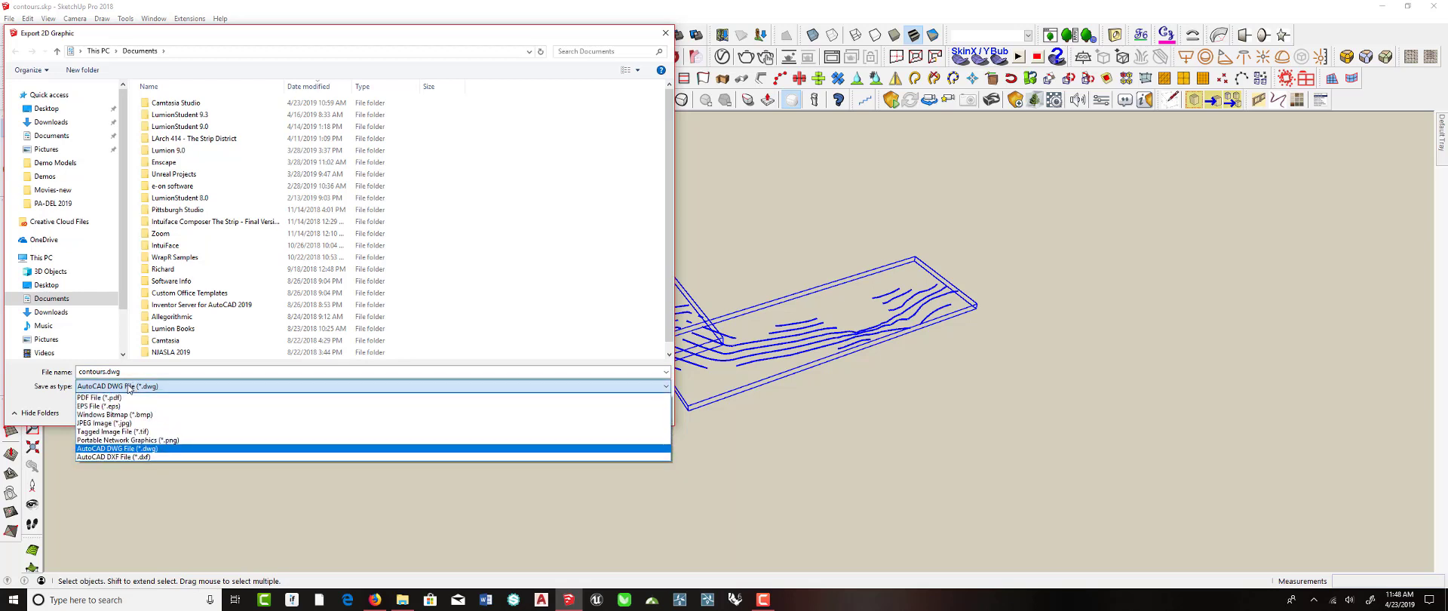
click(116, 398)
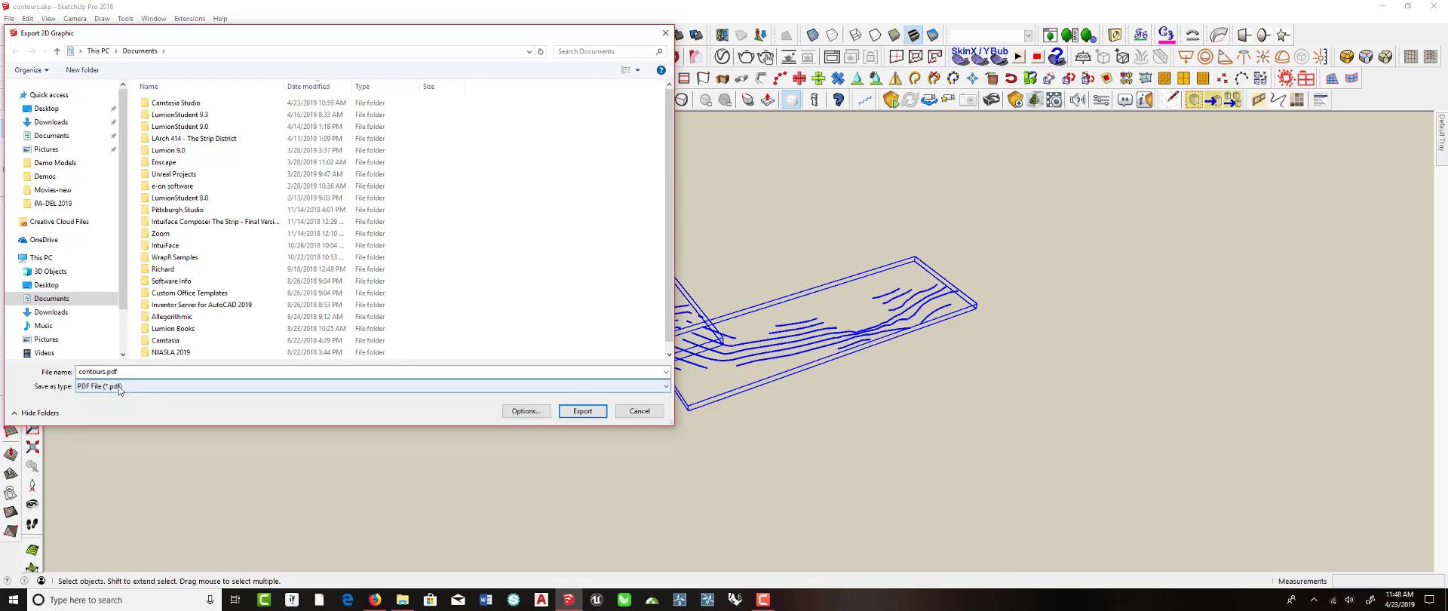
click(526, 412)
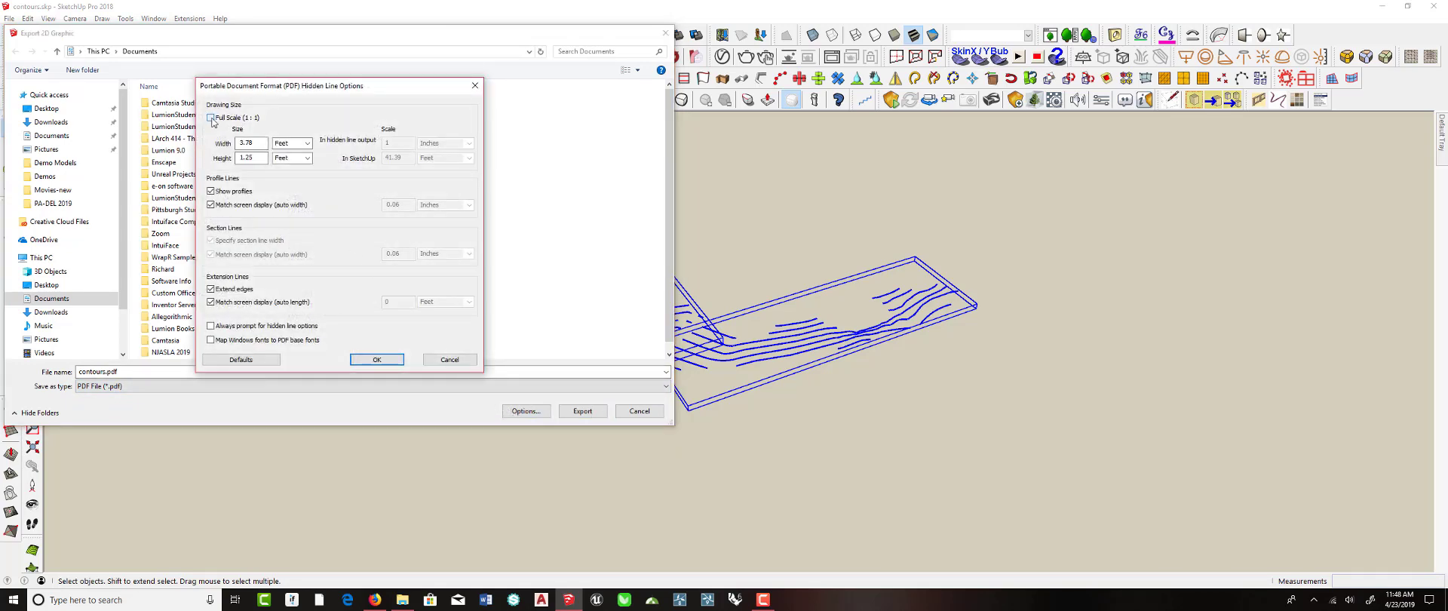
click(210, 118)
click(409, 256)
click(449, 360)
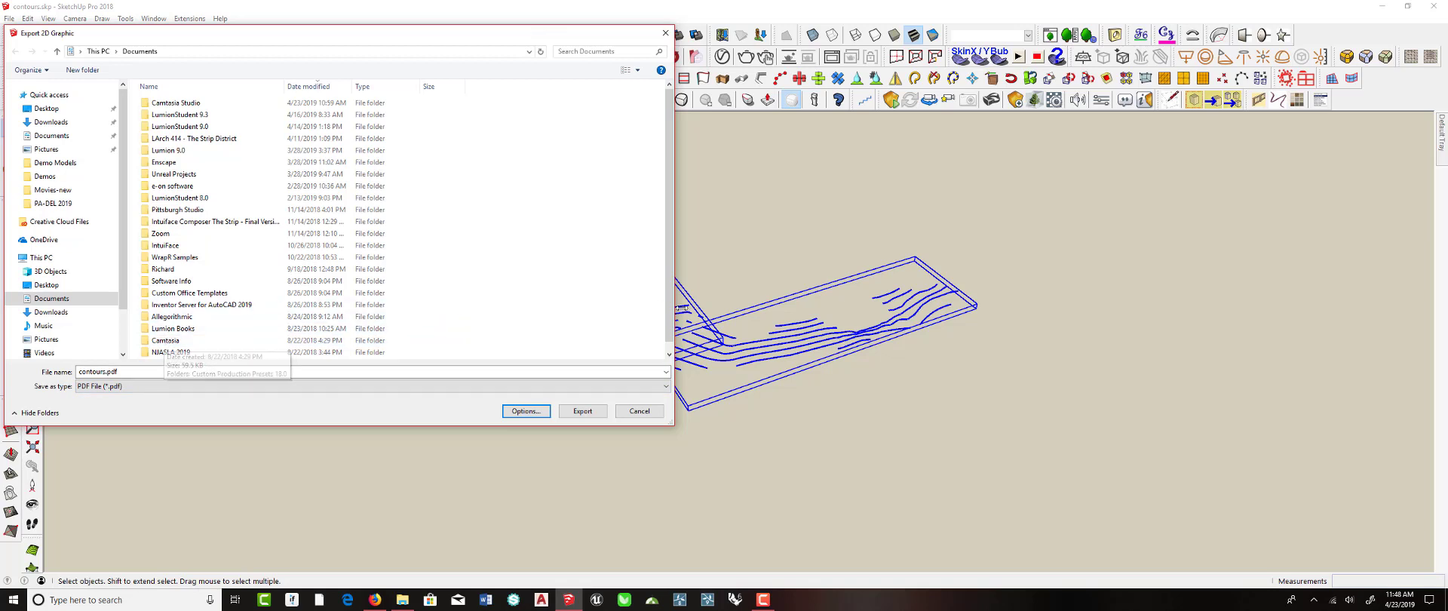
click(638, 411)
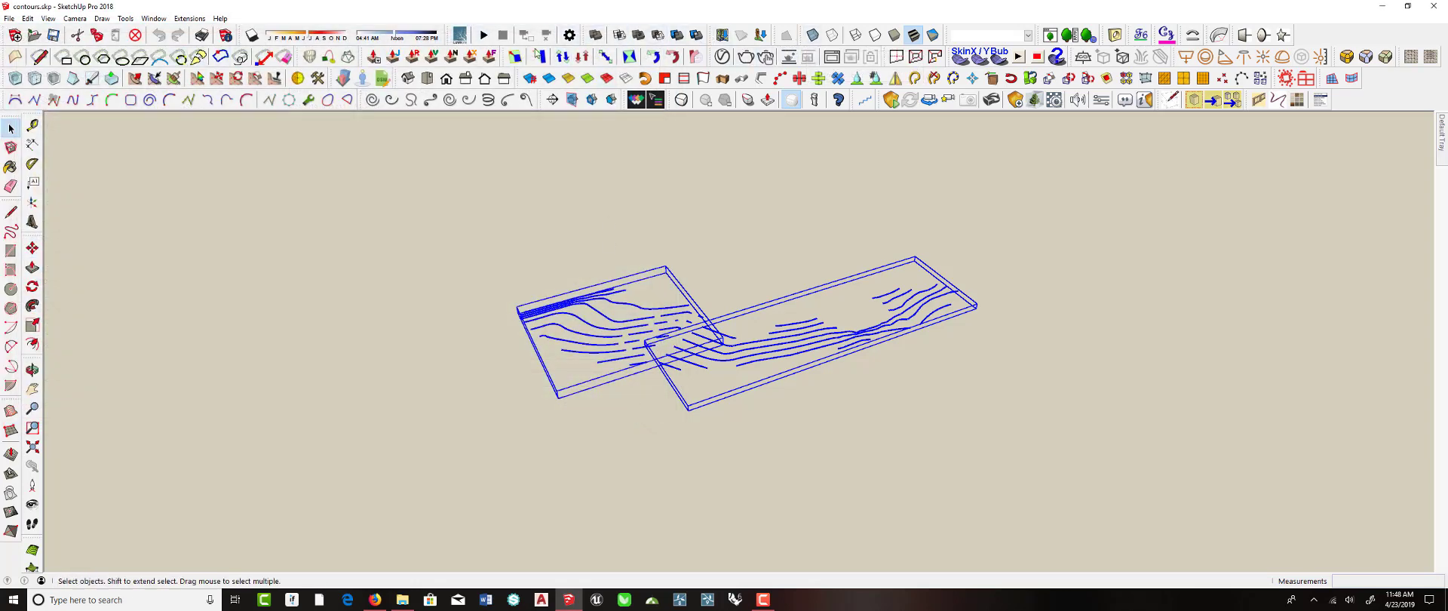
- Show the deselected contours in parallel-projection Top view, zoomed to frame them
click(427, 78)
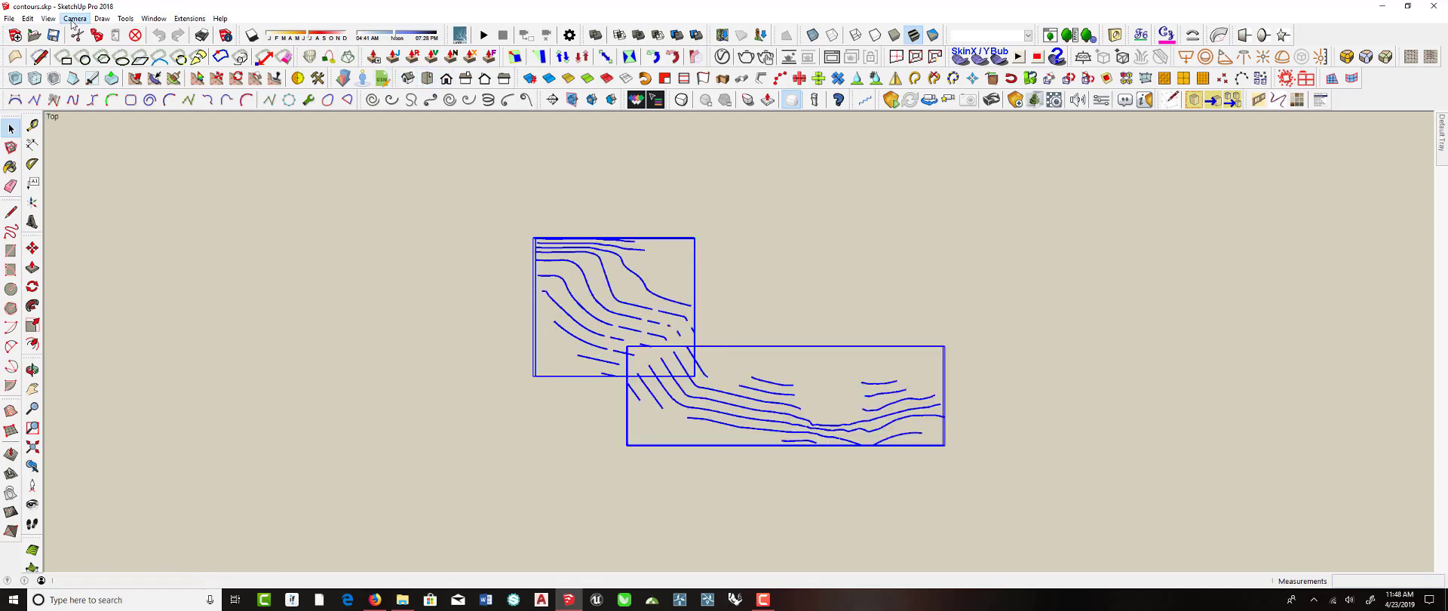
click(74, 18)
click(106, 73)
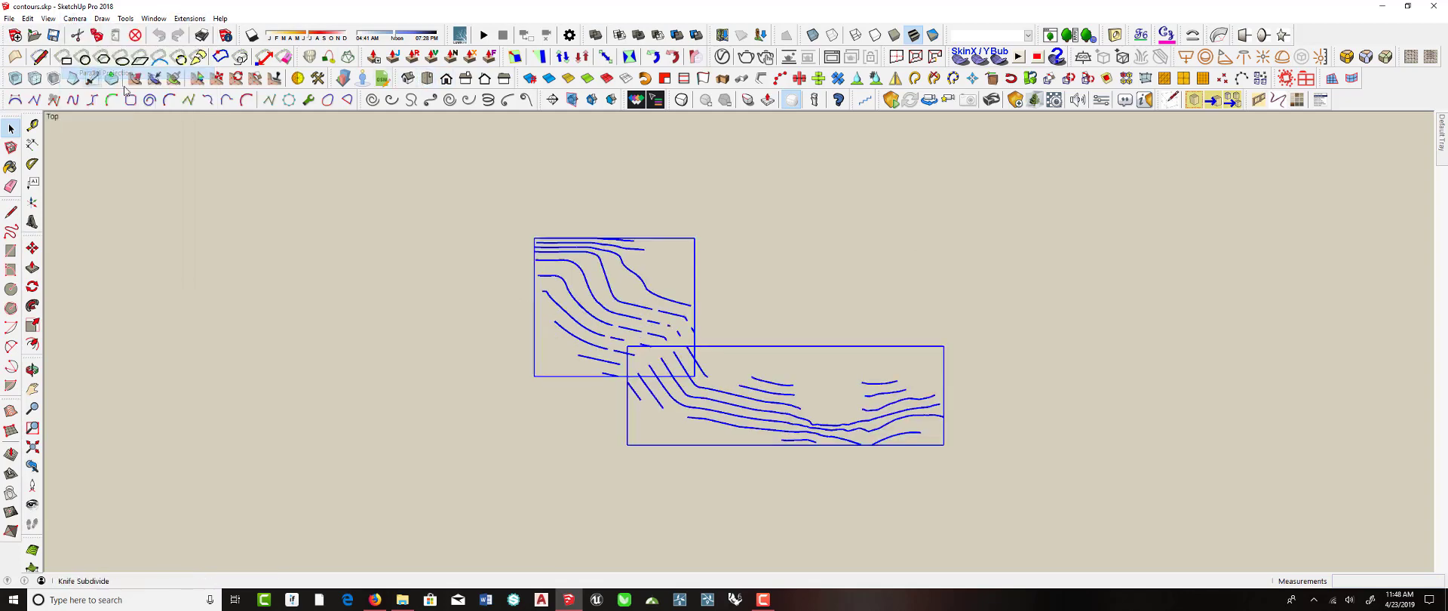
click(739, 329)
scroll(739, 329, up, 5)
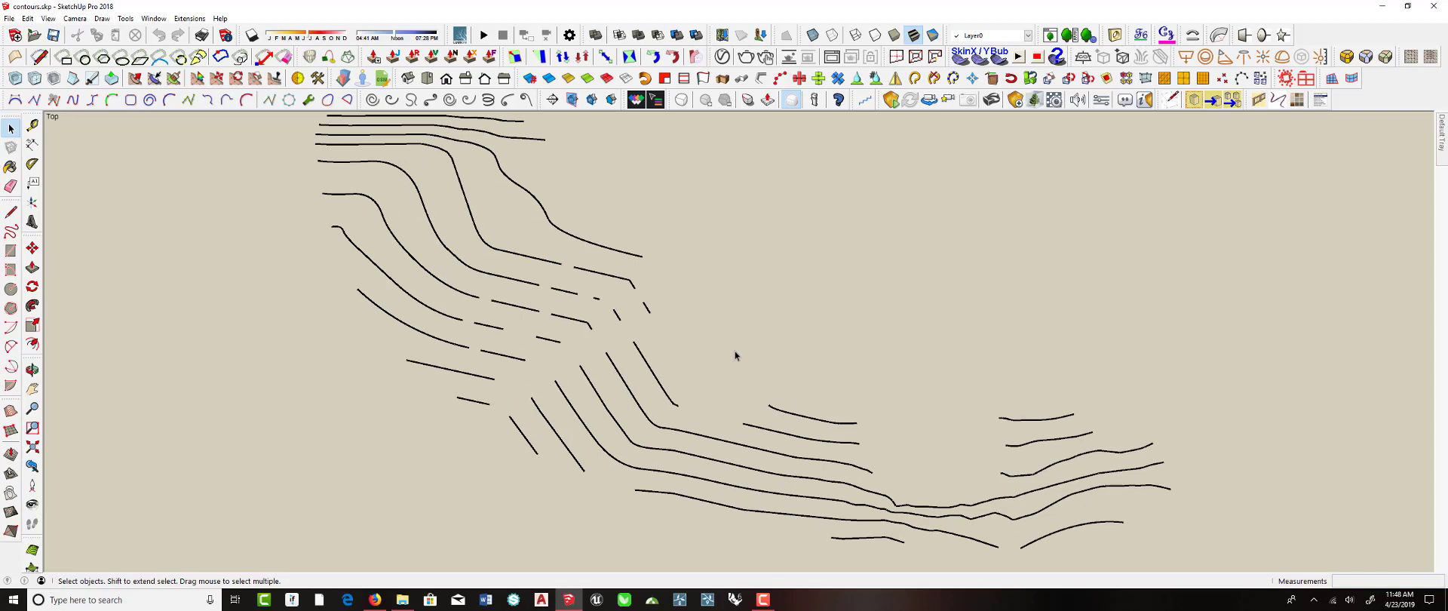
scroll(734, 351, down, 2)
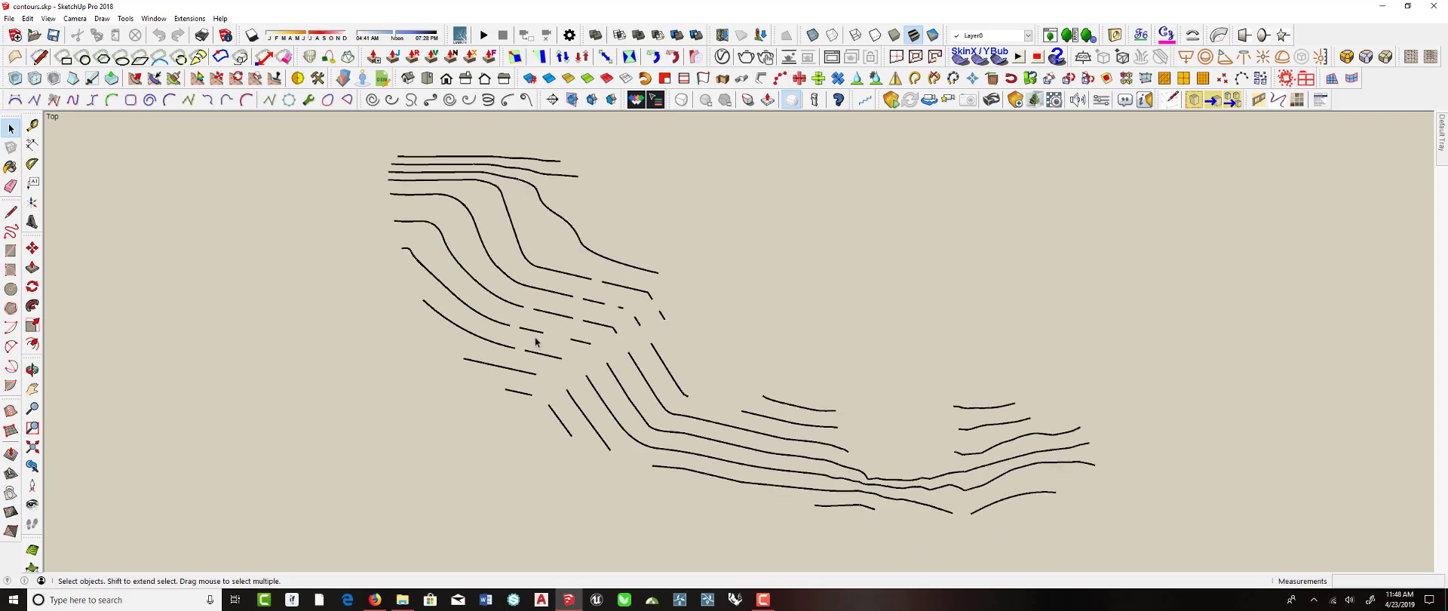